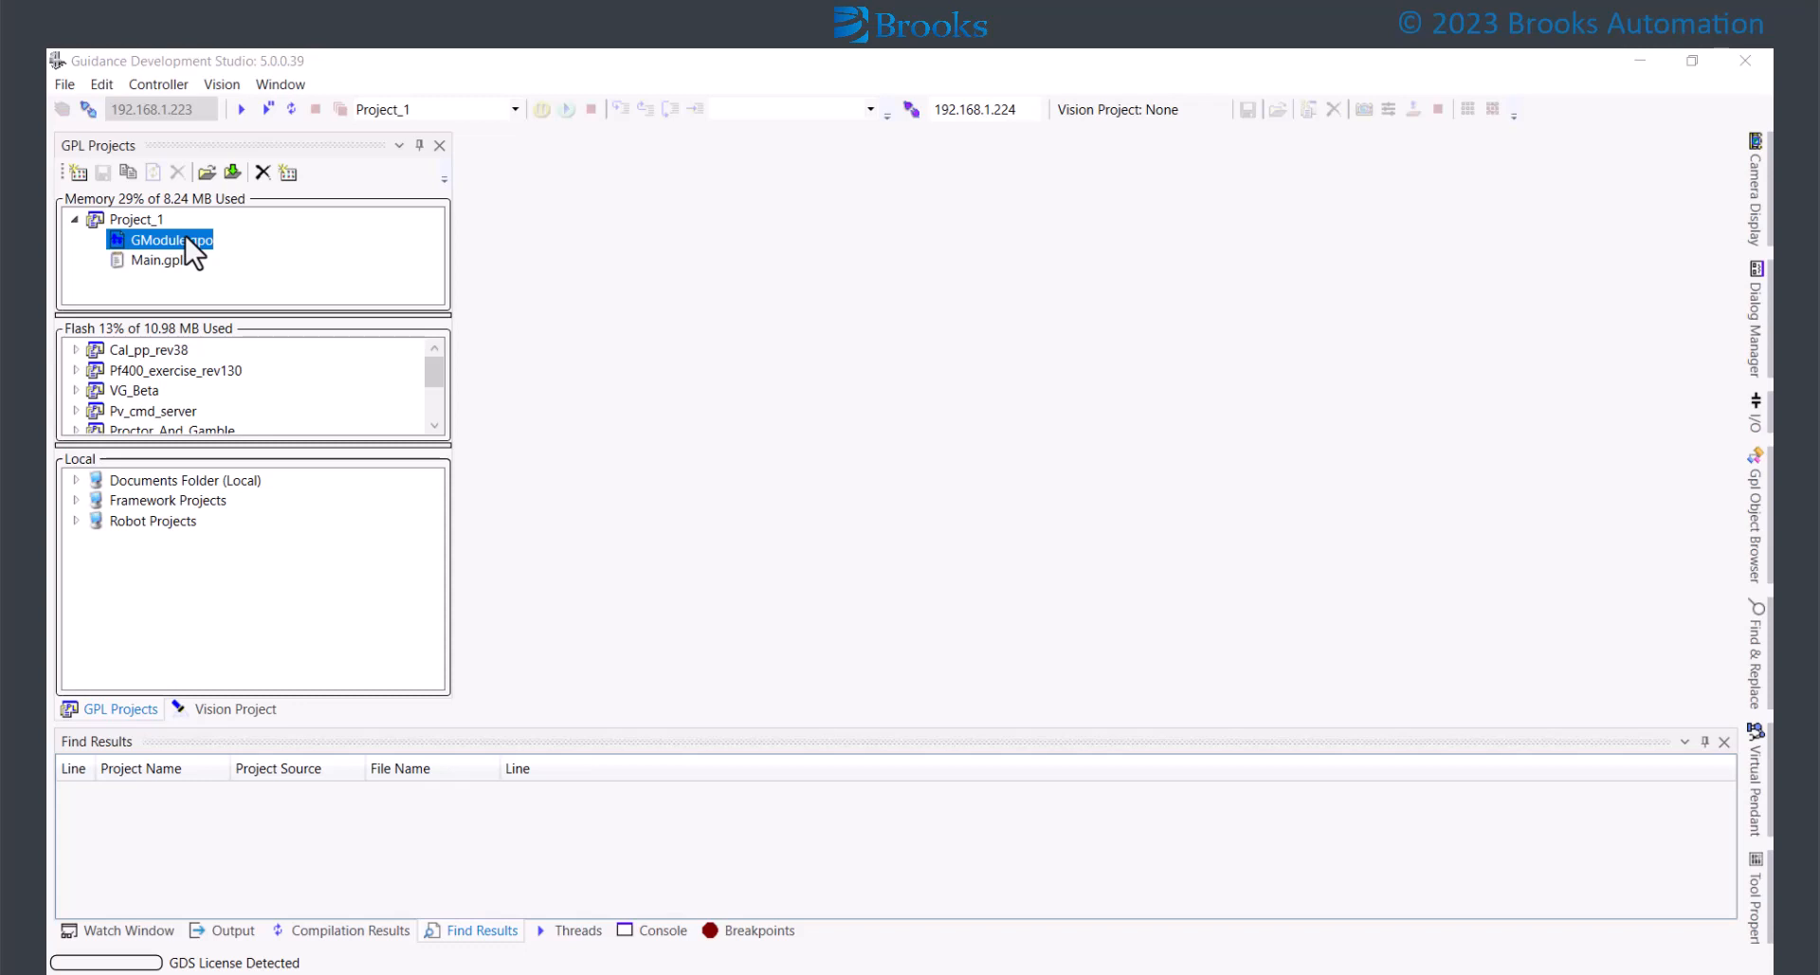
# Open GModule.gpo from Project_1 and create a location variable named loc
pyautogui.click(185, 235)
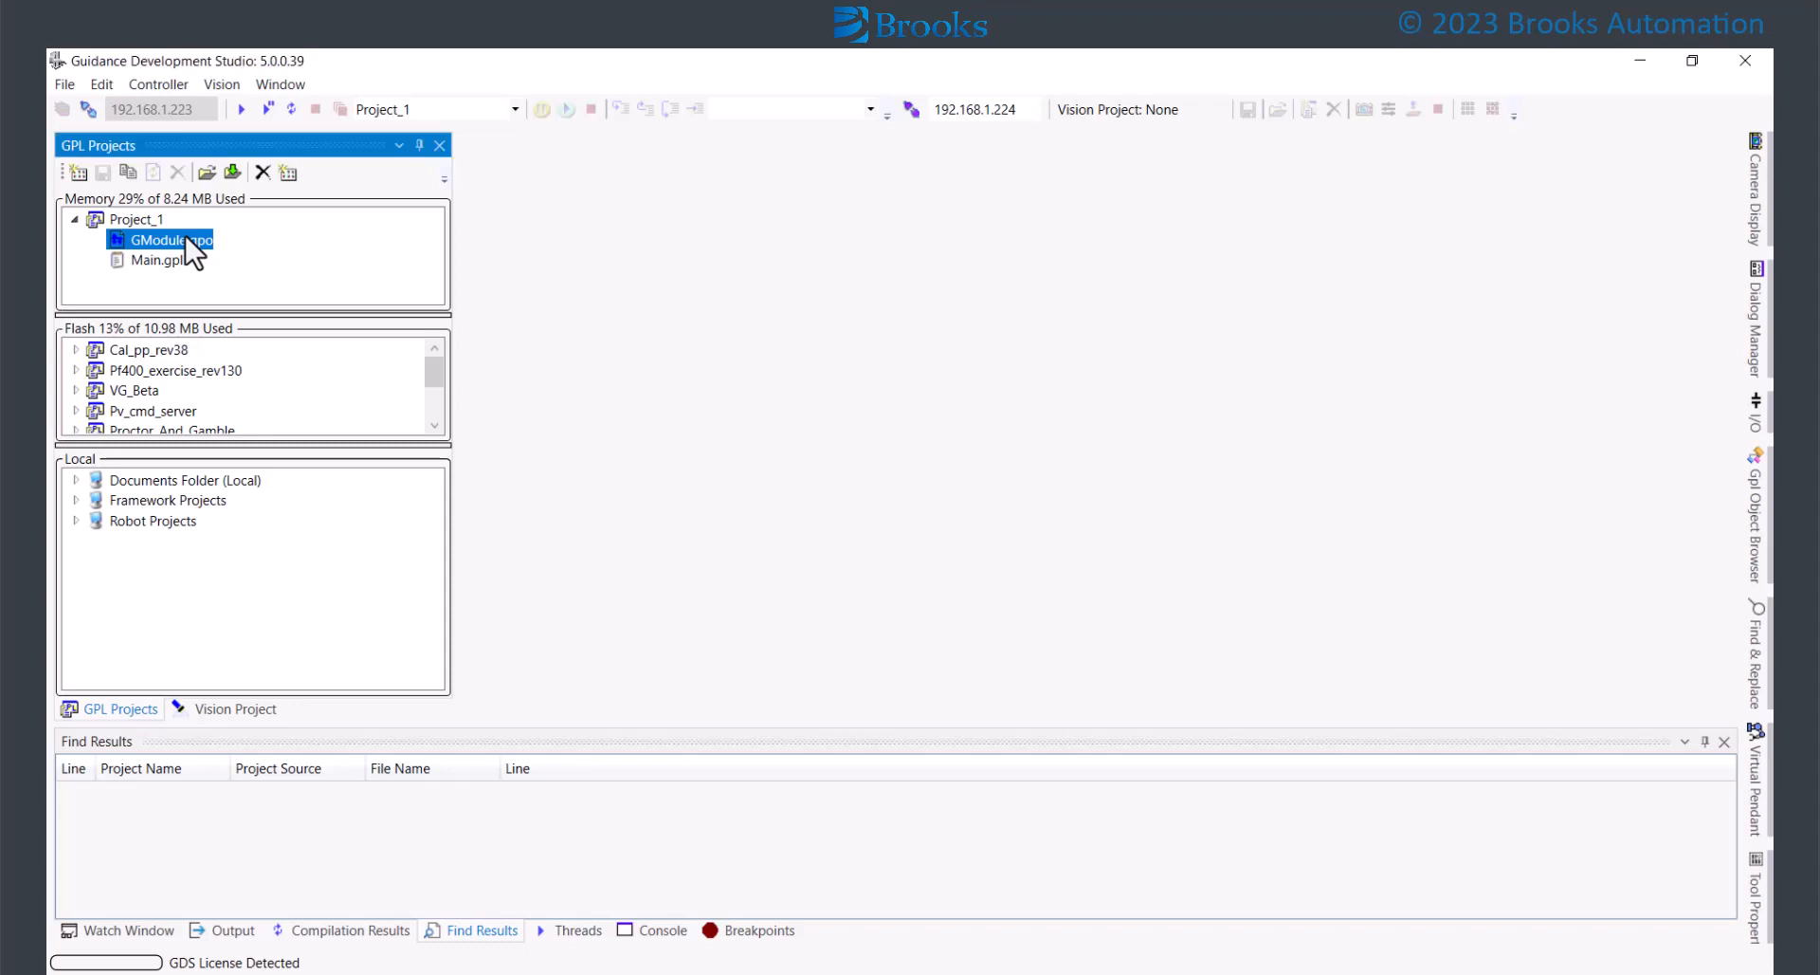
pyautogui.doubleClick(185, 236)
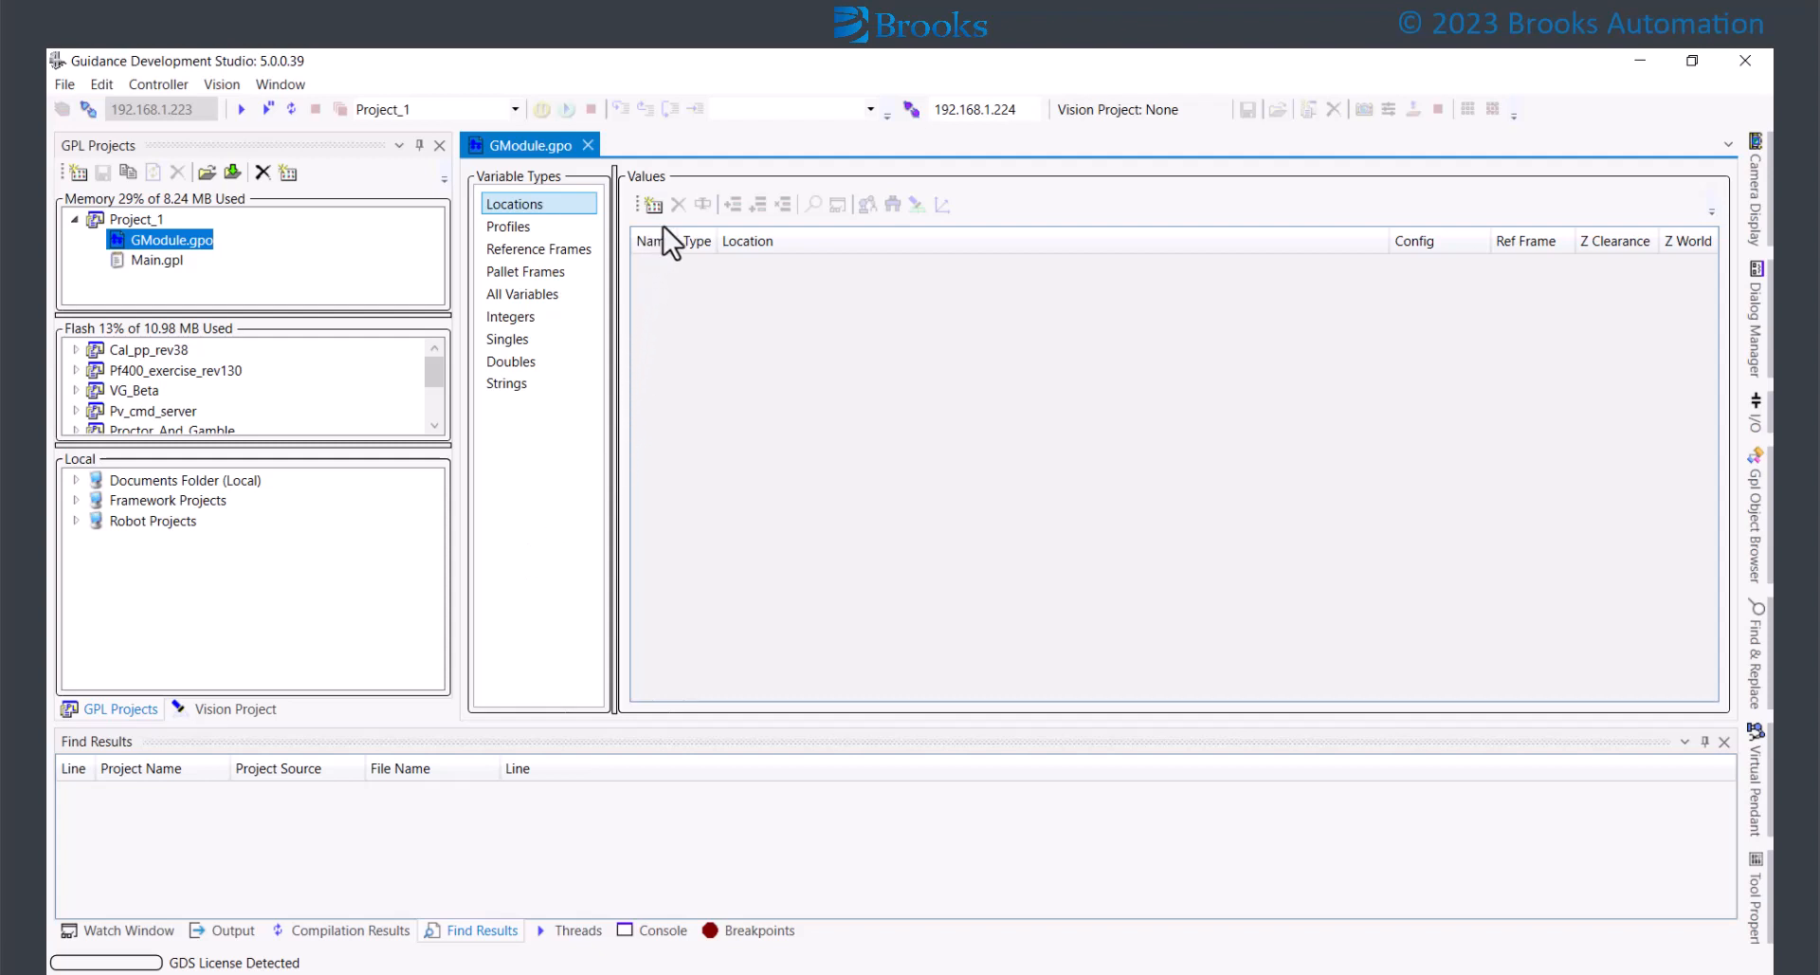
pyautogui.click(652, 204)
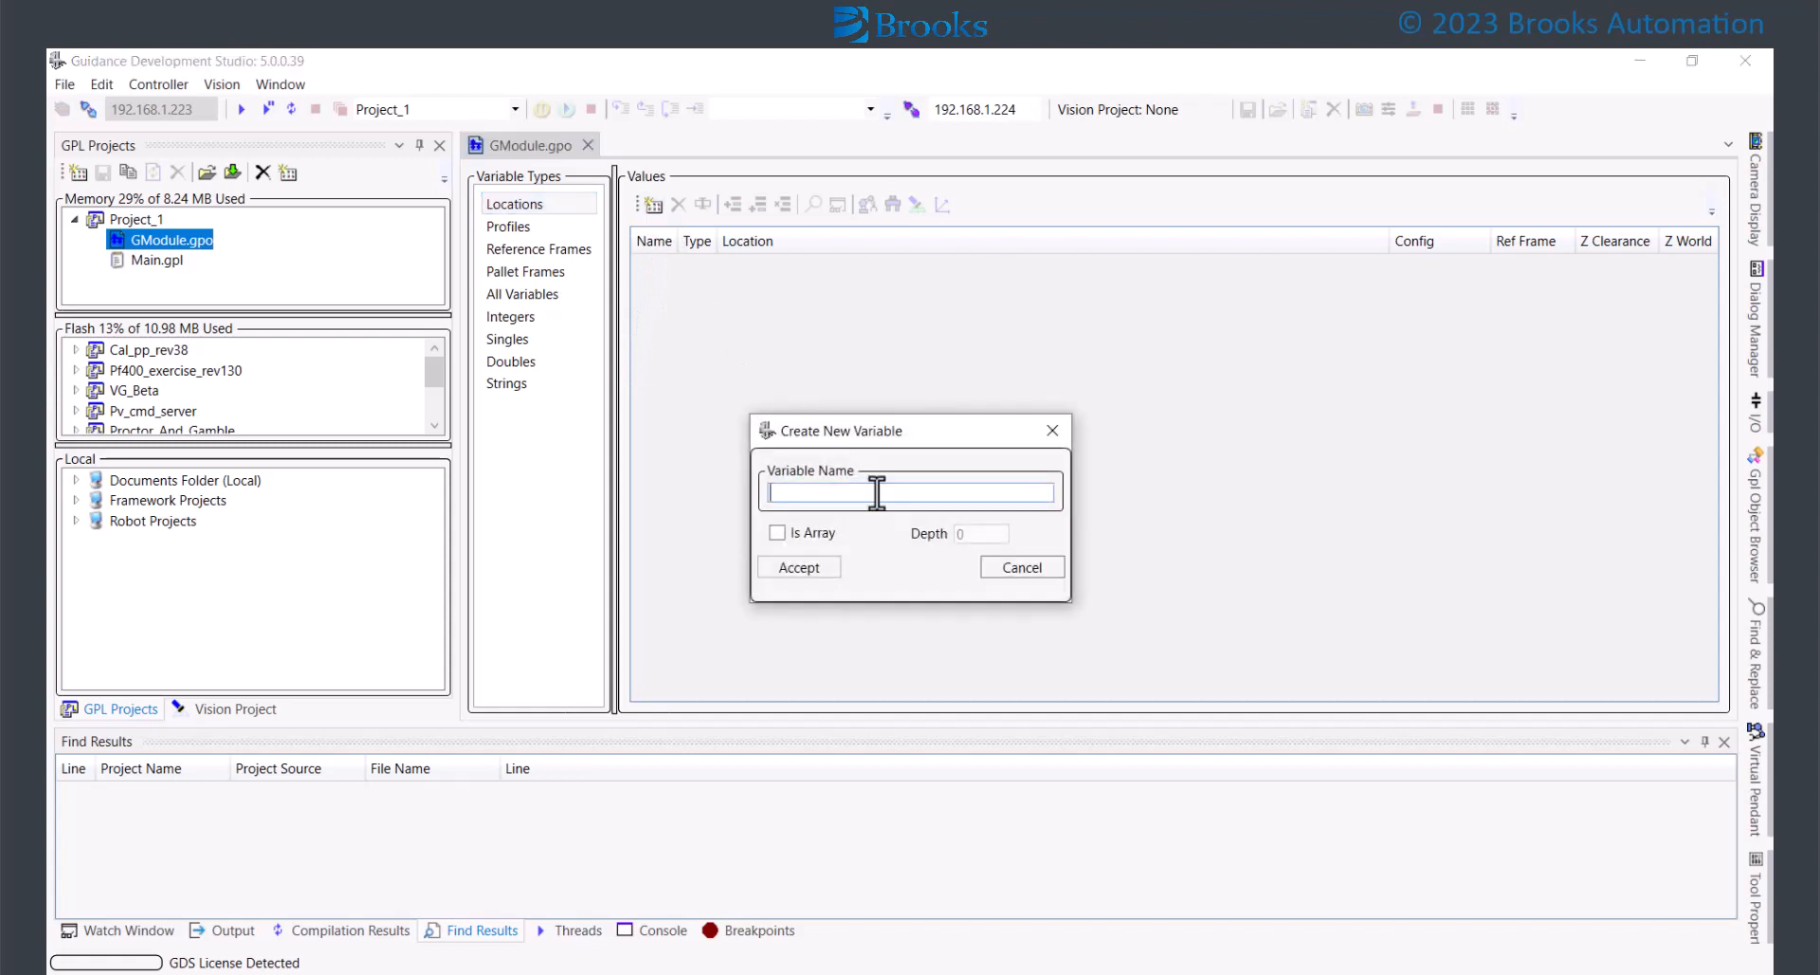
pyautogui.write('loc')
pyautogui.click(796, 567)
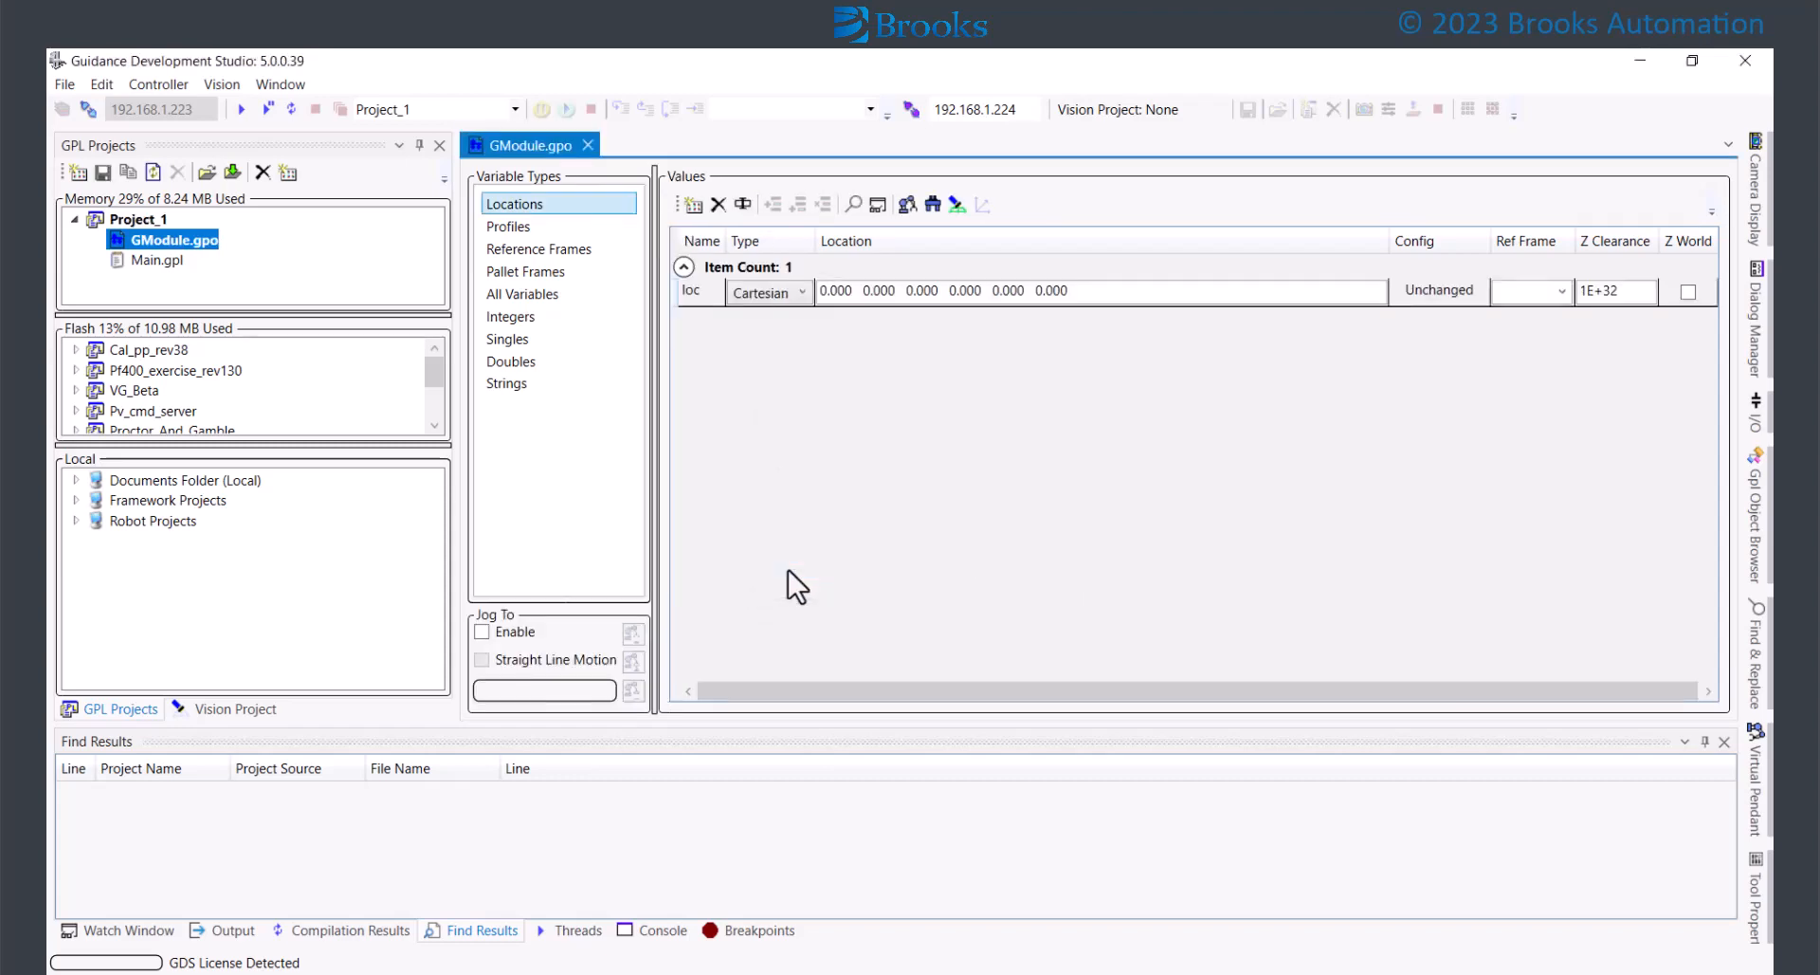
# Create a location array variable named loc_array with a depth of 5
pyautogui.click(695, 205)
pyautogui.write('l')
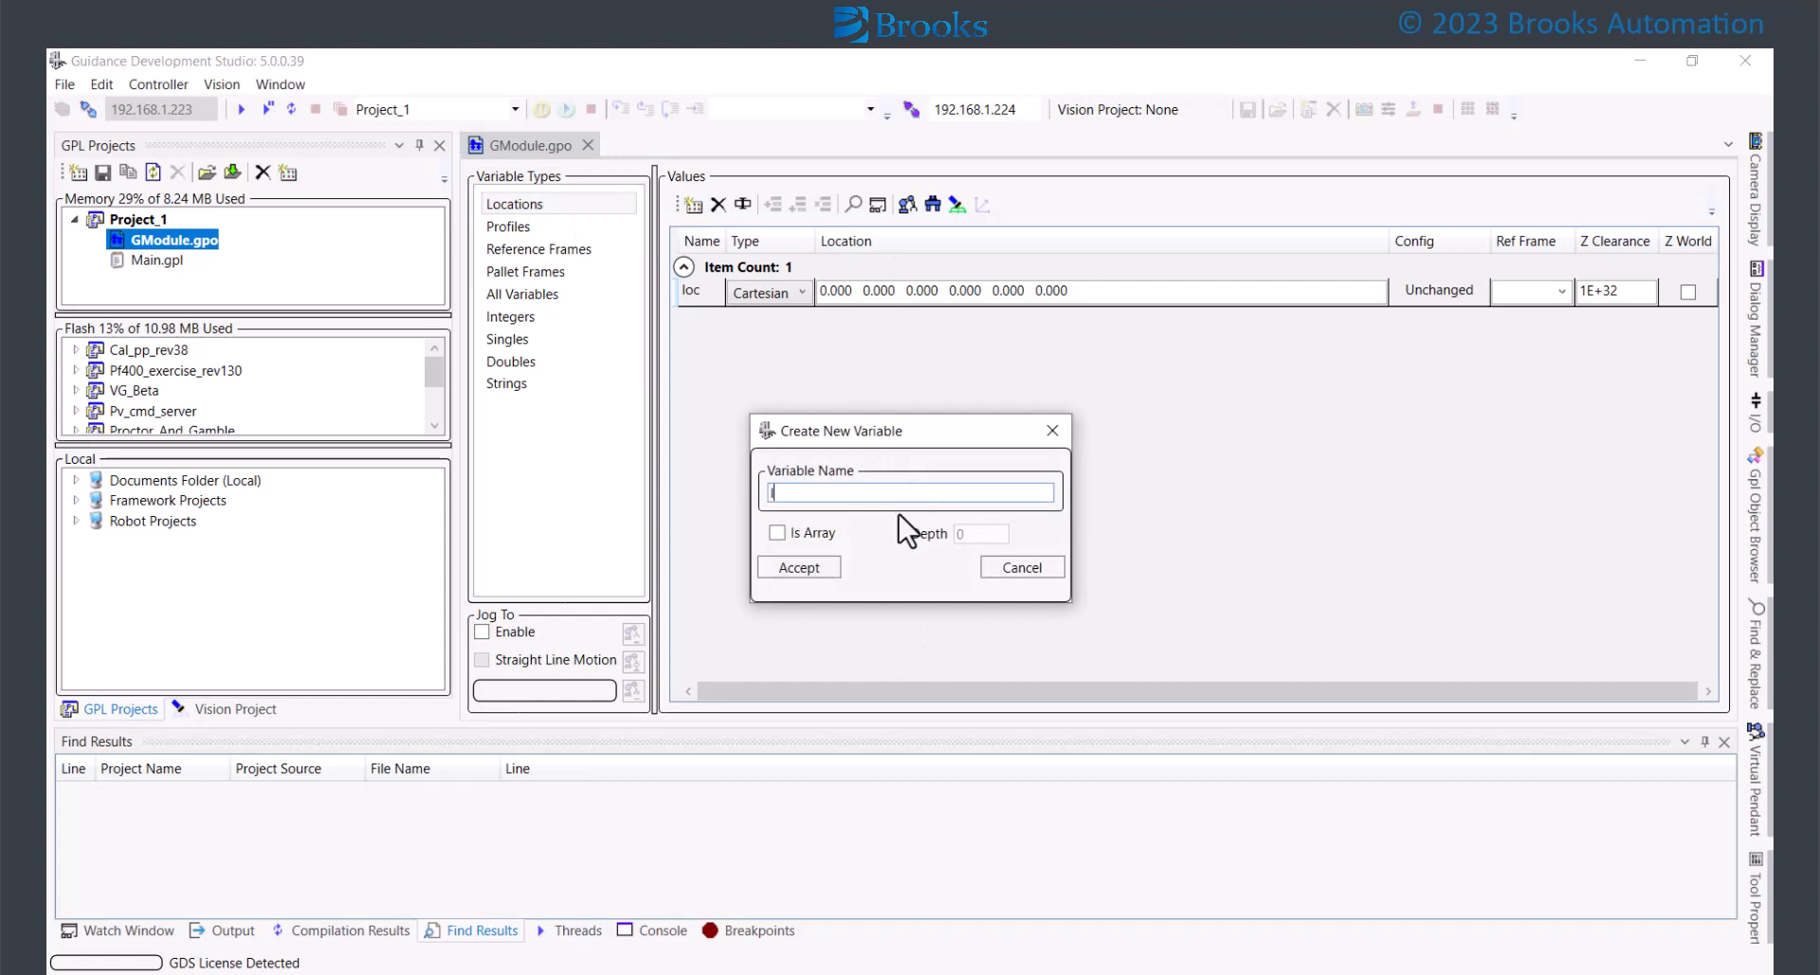
pyautogui.write('oc_array')
pyautogui.click(1003, 535)
pyautogui.write('5')
pyautogui.click(801, 567)
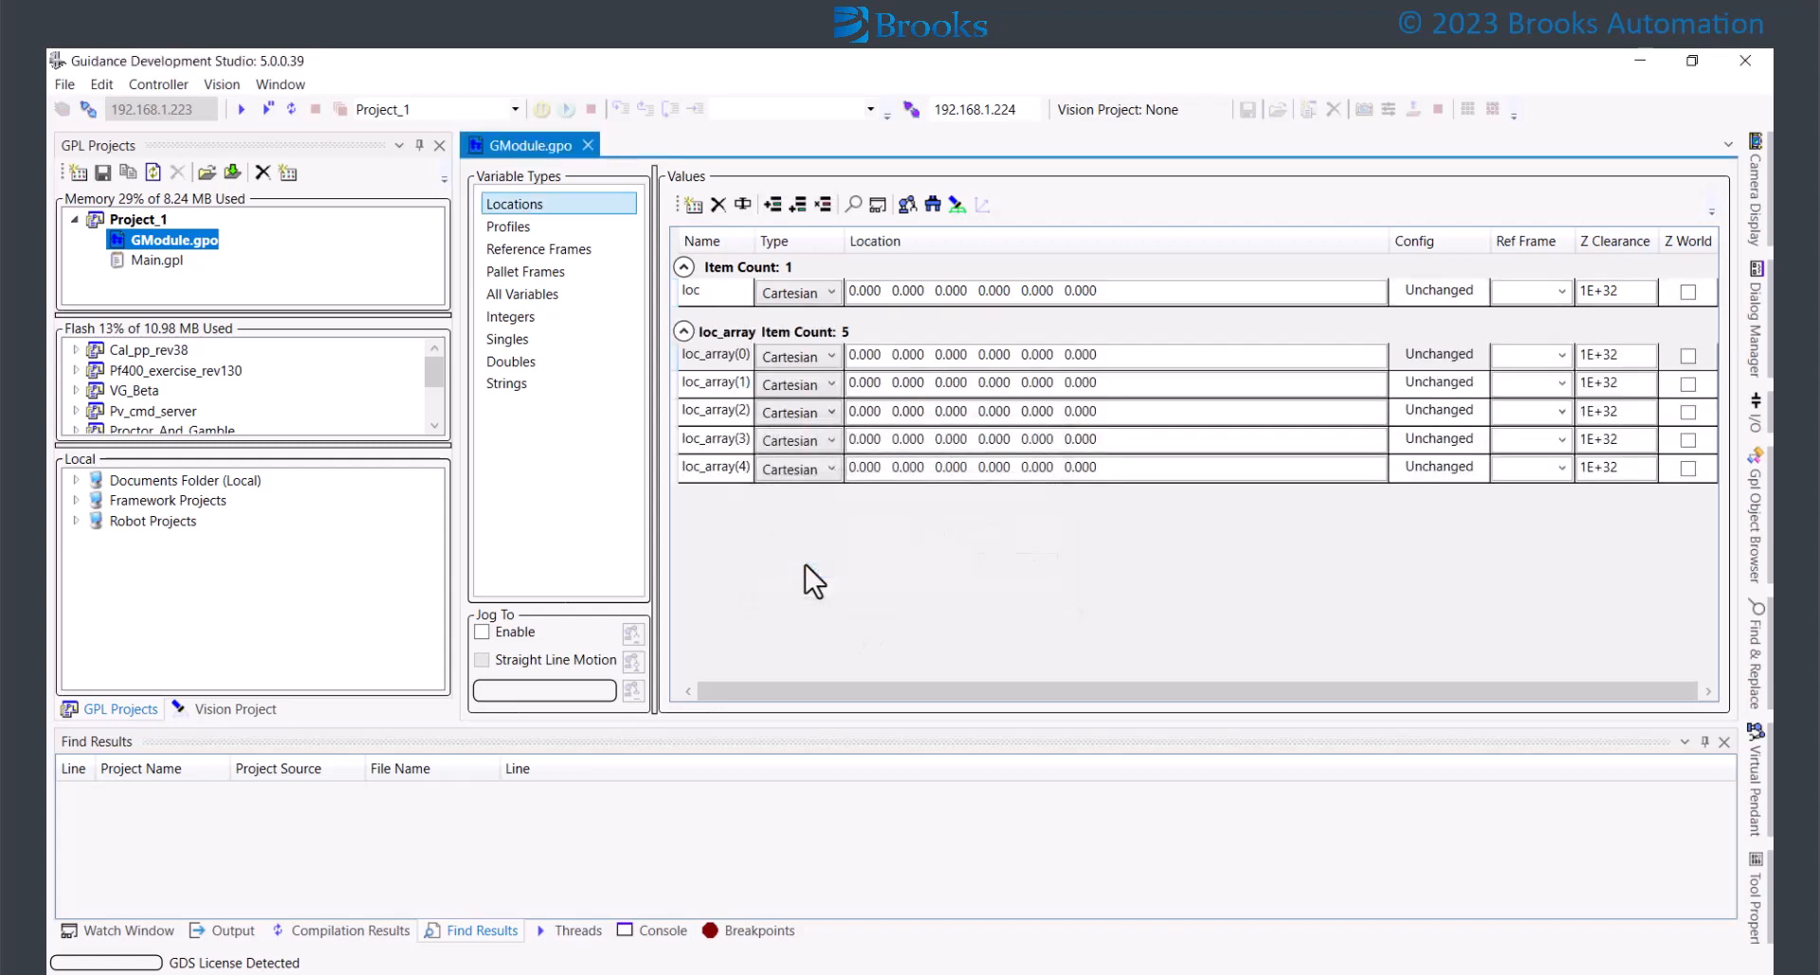
# Collapse and re-expand the single-location and loc_array groups in the Locations values
pyautogui.click(684, 331)
pyautogui.click(683, 267)
pyautogui.click(683, 267)
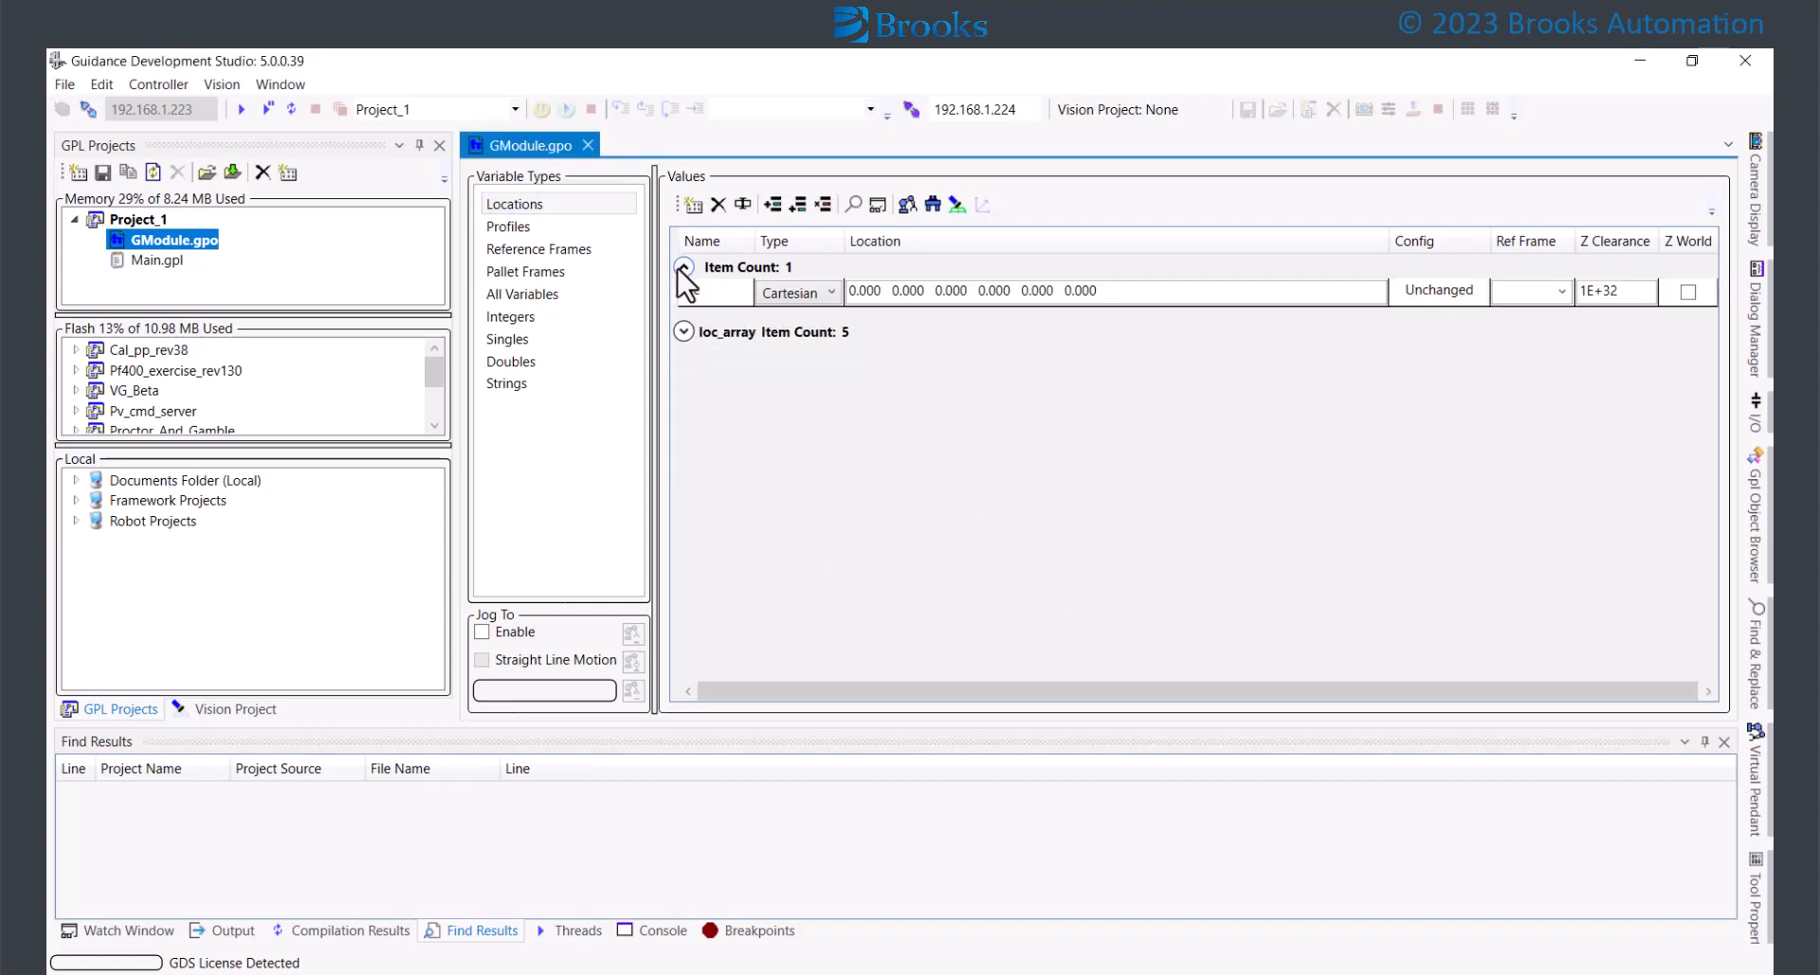
pyautogui.click(686, 331)
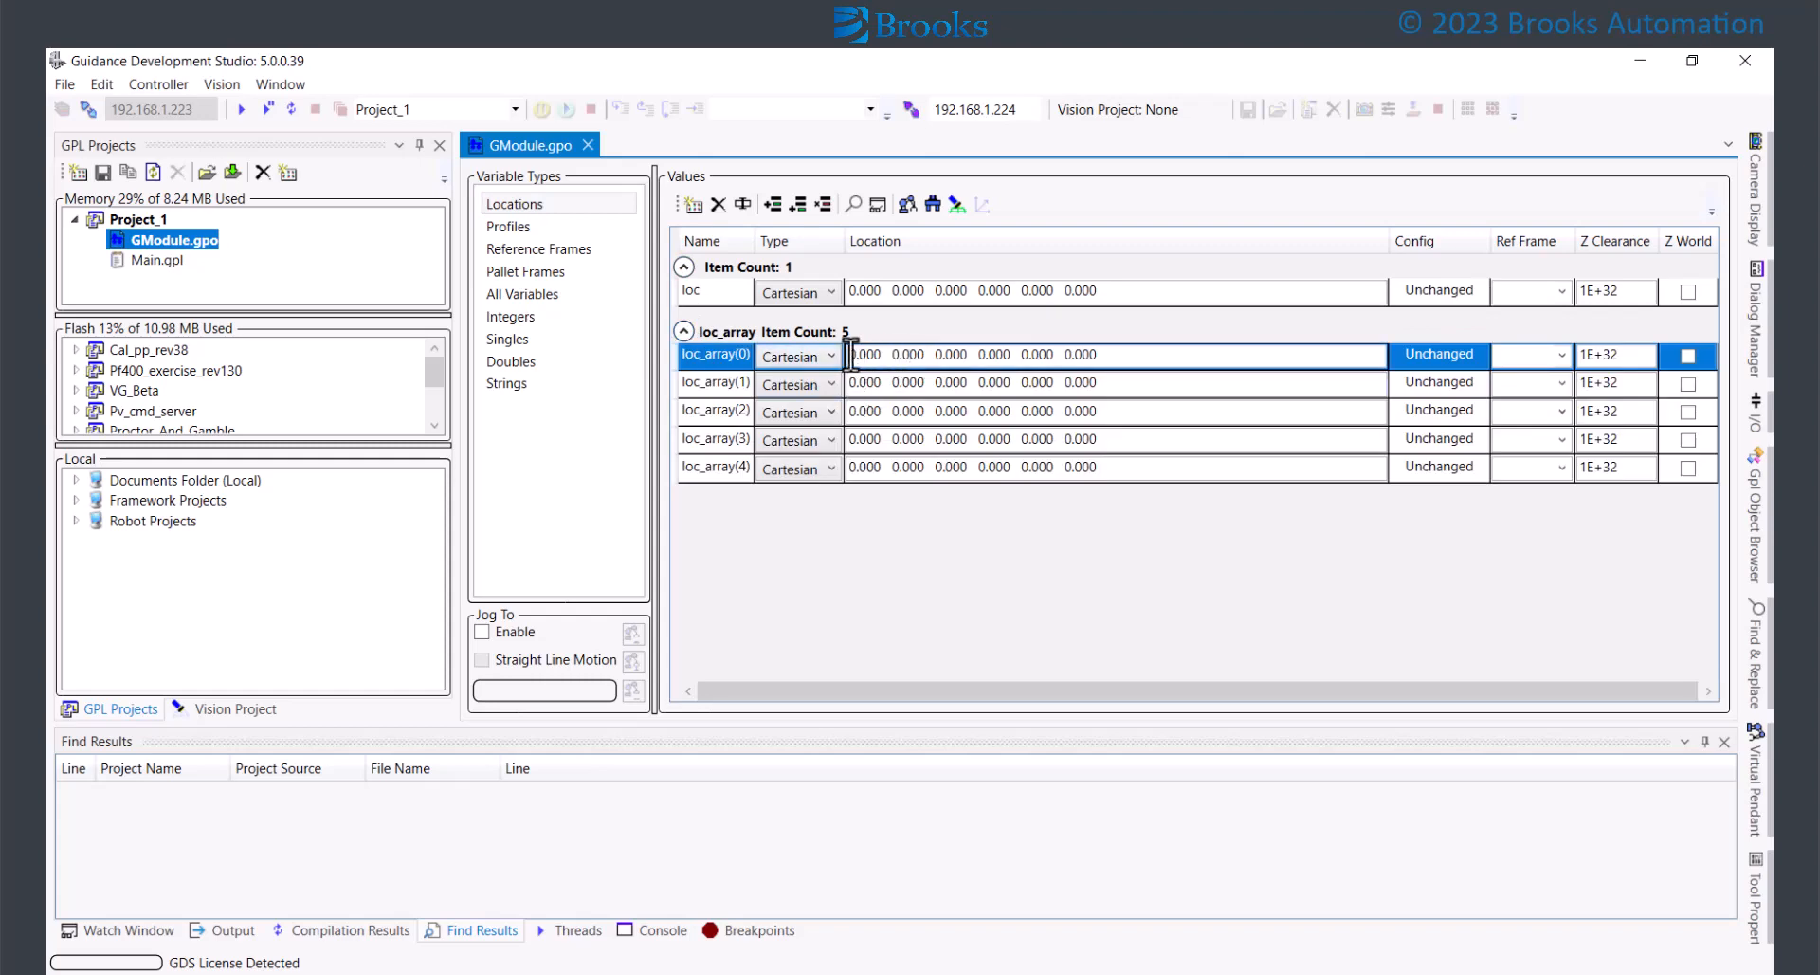
# Set the first coordinate of loc_array(0) through loc_array(4) to 1, 2, 3, 4 and 5 respectively
pyautogui.moveTo(850, 354); pyautogui.dragTo(859, 383)
pyautogui.write('1')
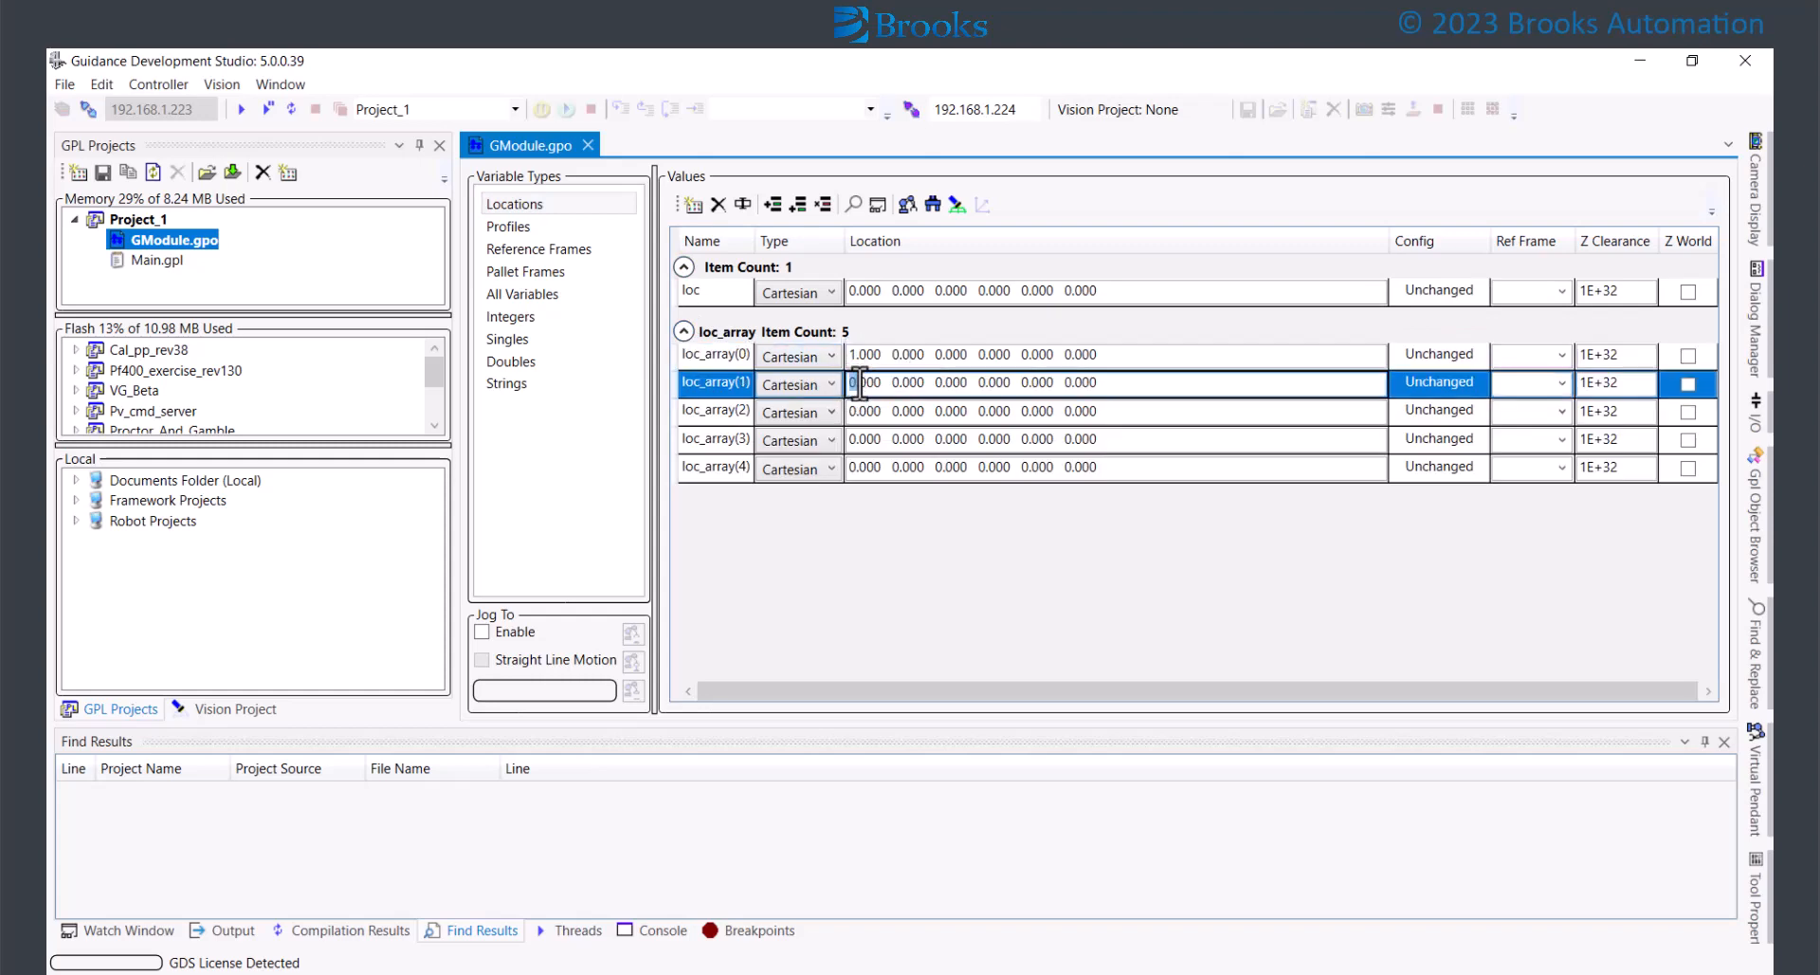
pyautogui.write('2')
pyautogui.moveTo(851, 410); pyautogui.dragTo(859, 468)
pyautogui.write('3')
pyautogui.write('4')
pyautogui.write('5')
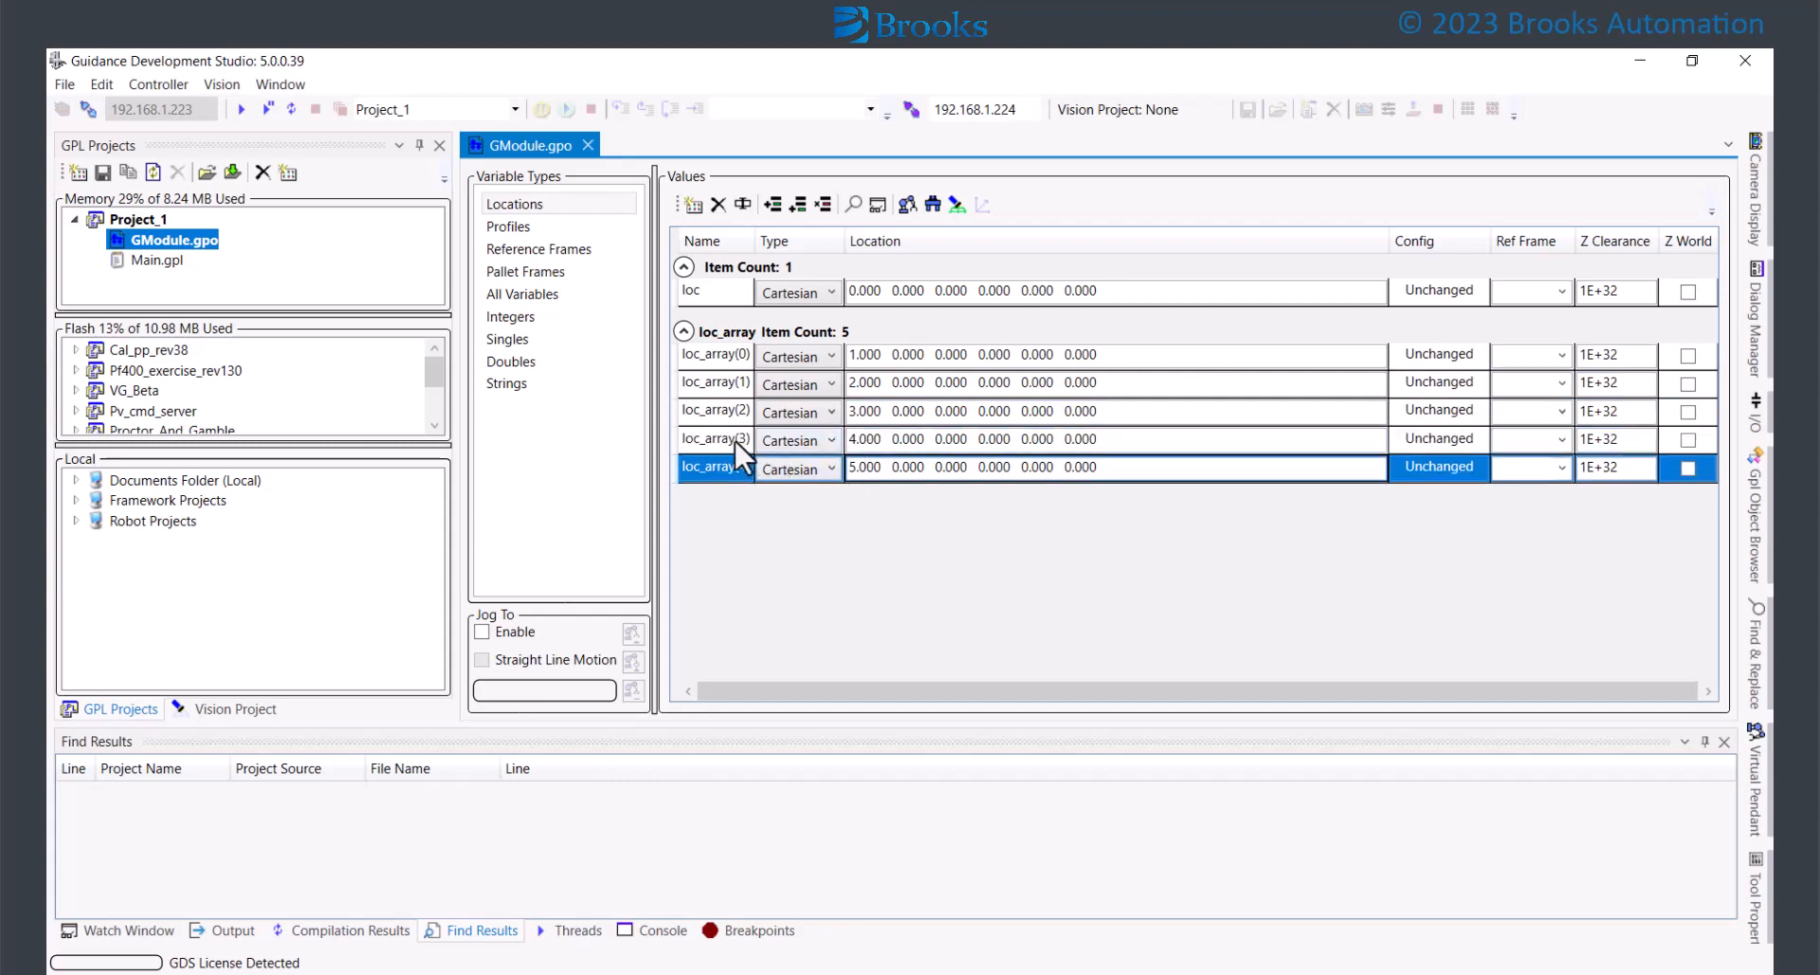
# Insert a new element into loc_array at index 2 and remove that element again
pyautogui.click(709, 415)
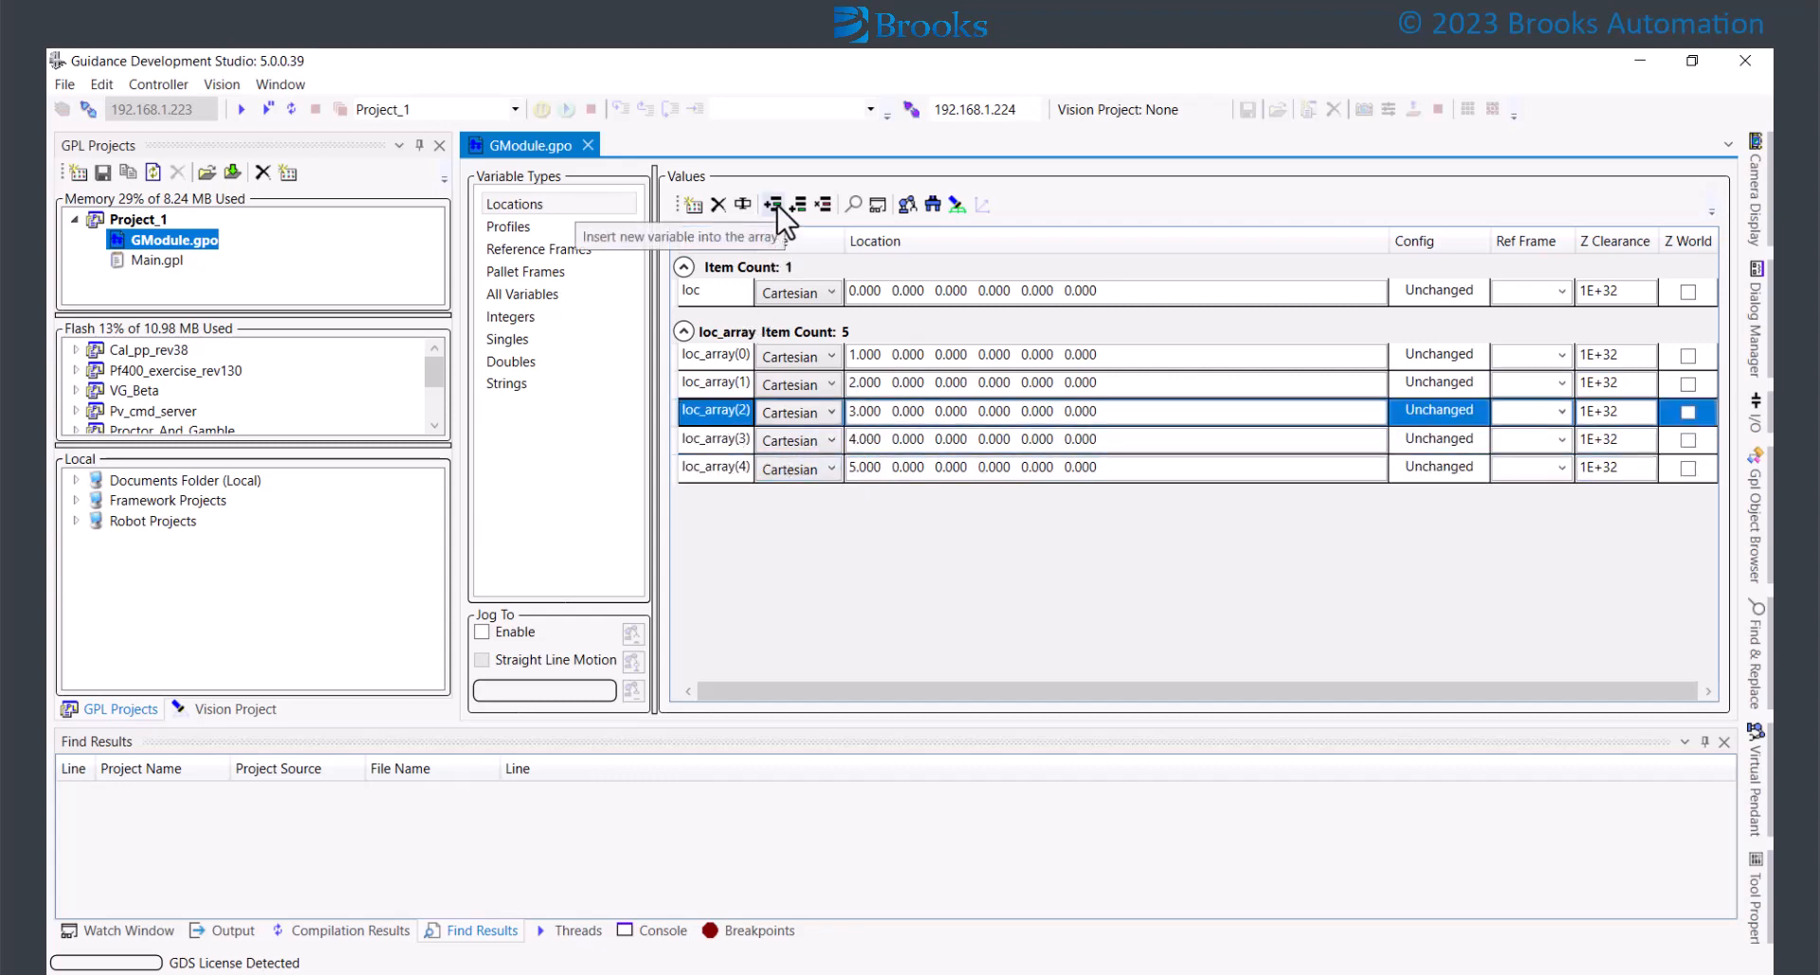
pyautogui.click(778, 207)
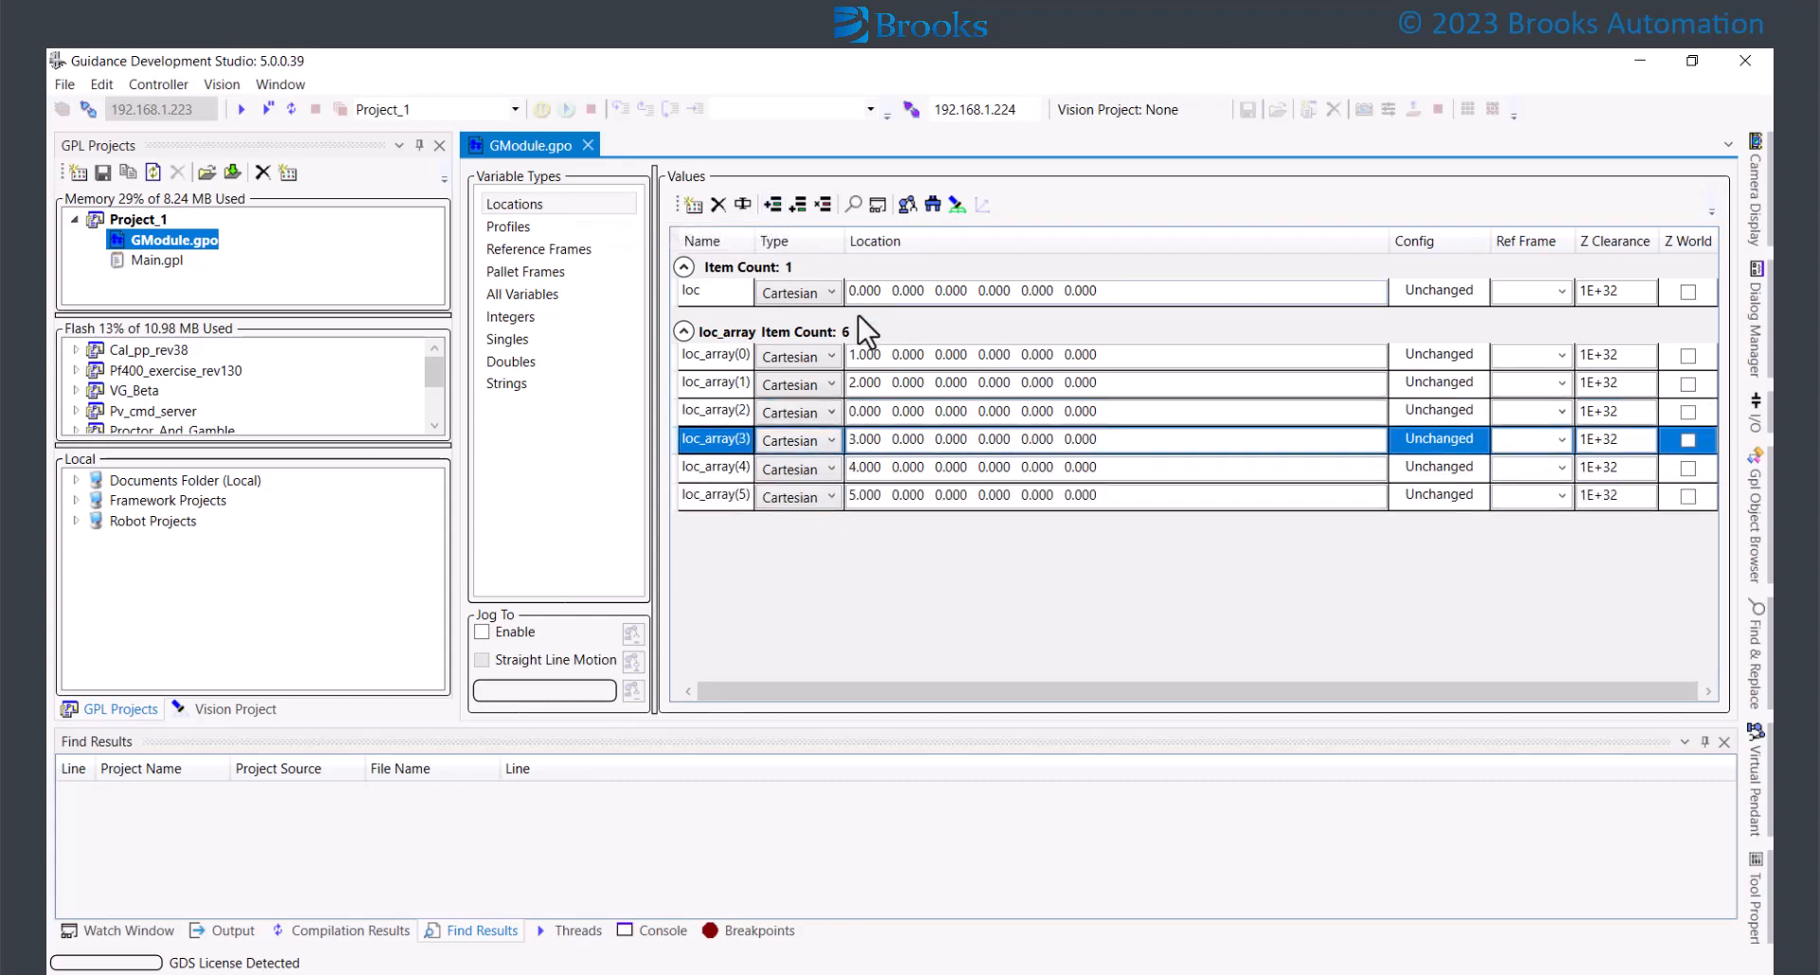
pyautogui.click(716, 415)
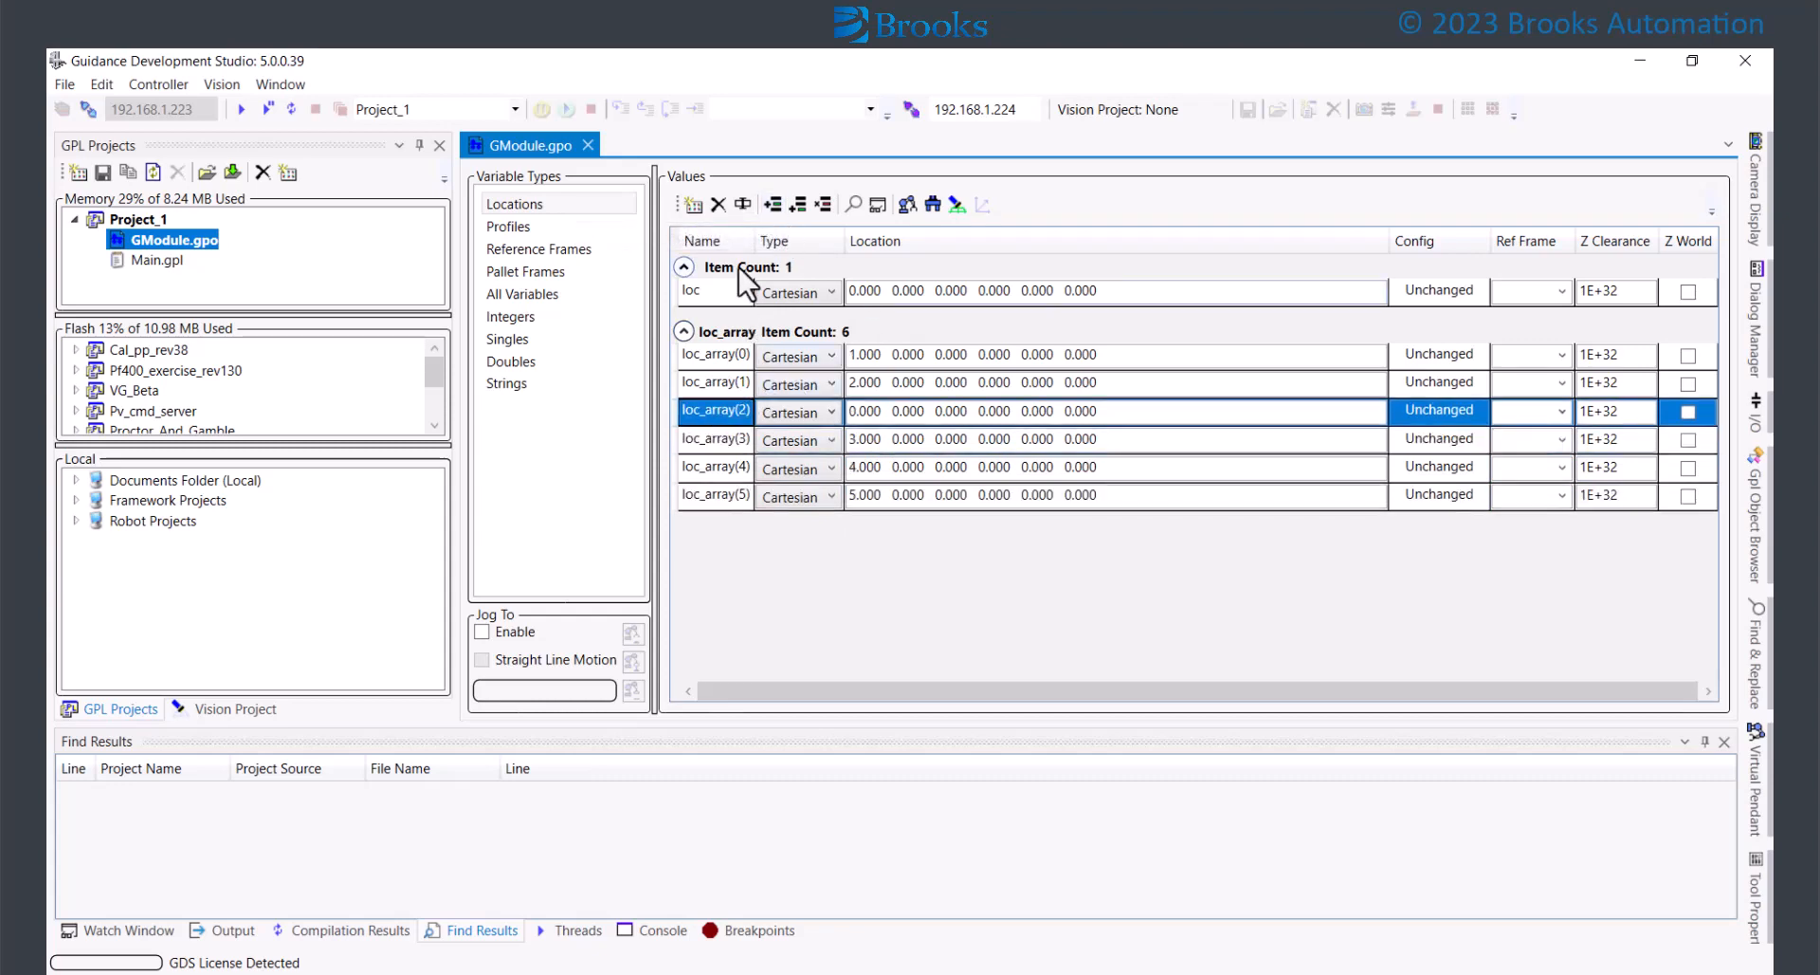
pyautogui.click(825, 204)
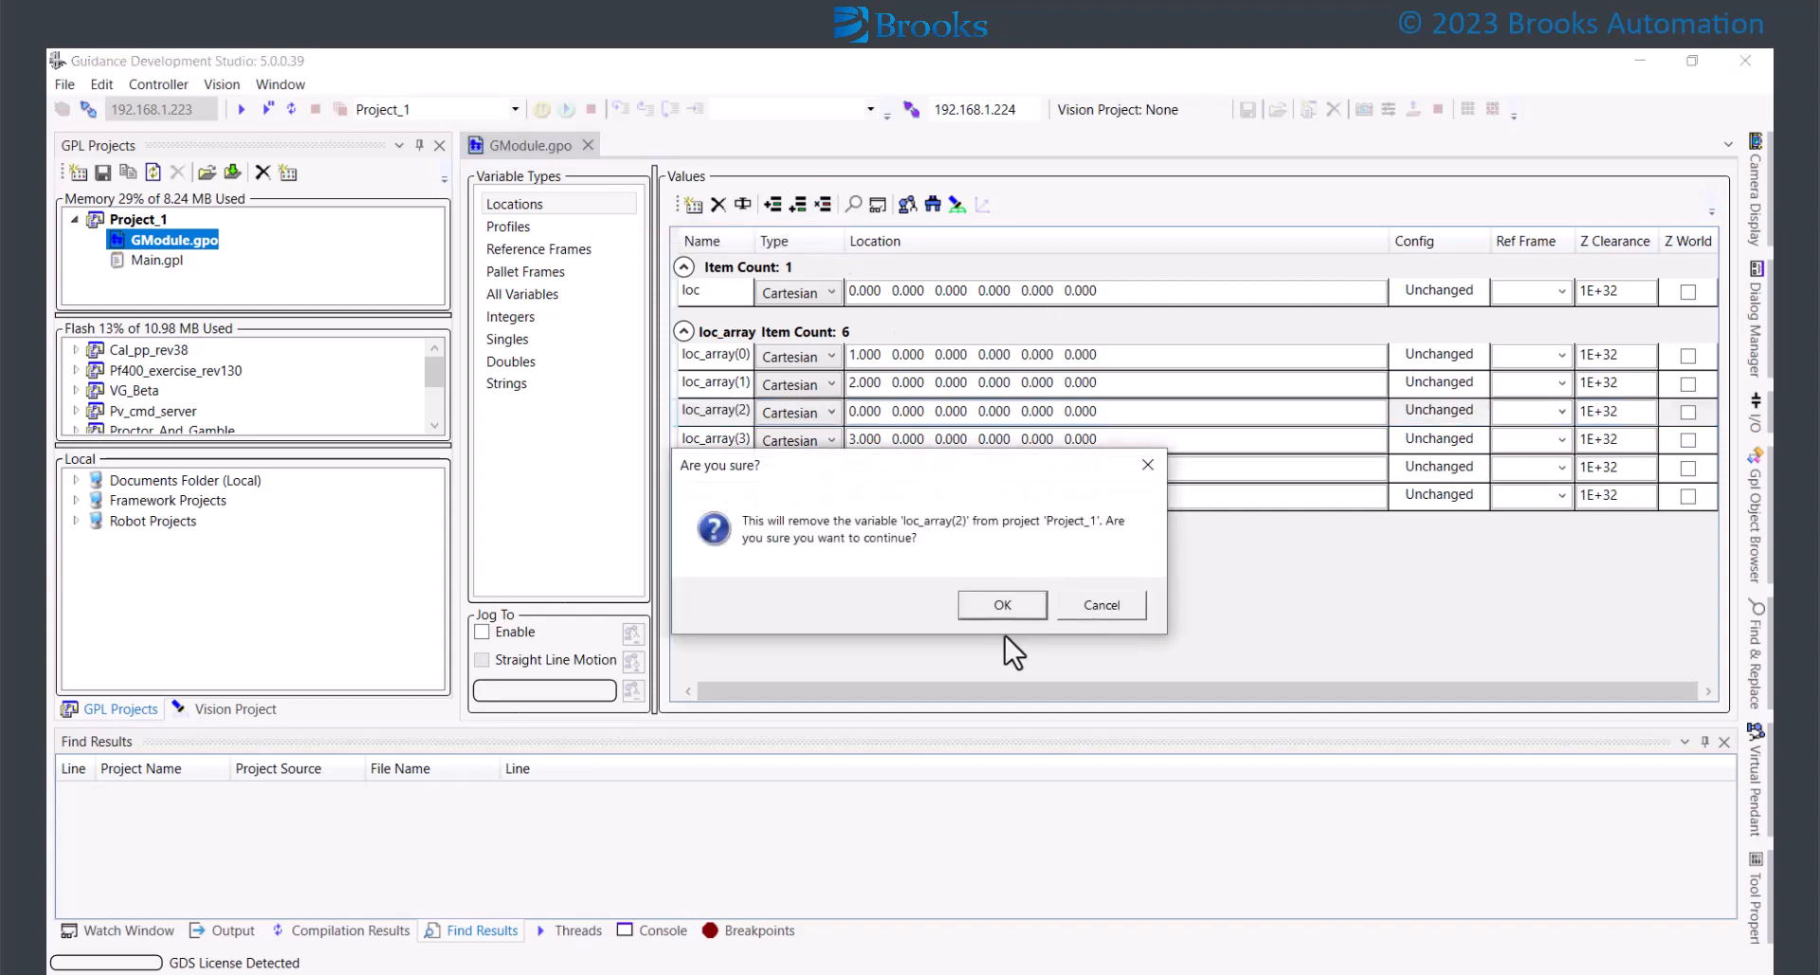
pyautogui.click(1092, 606)
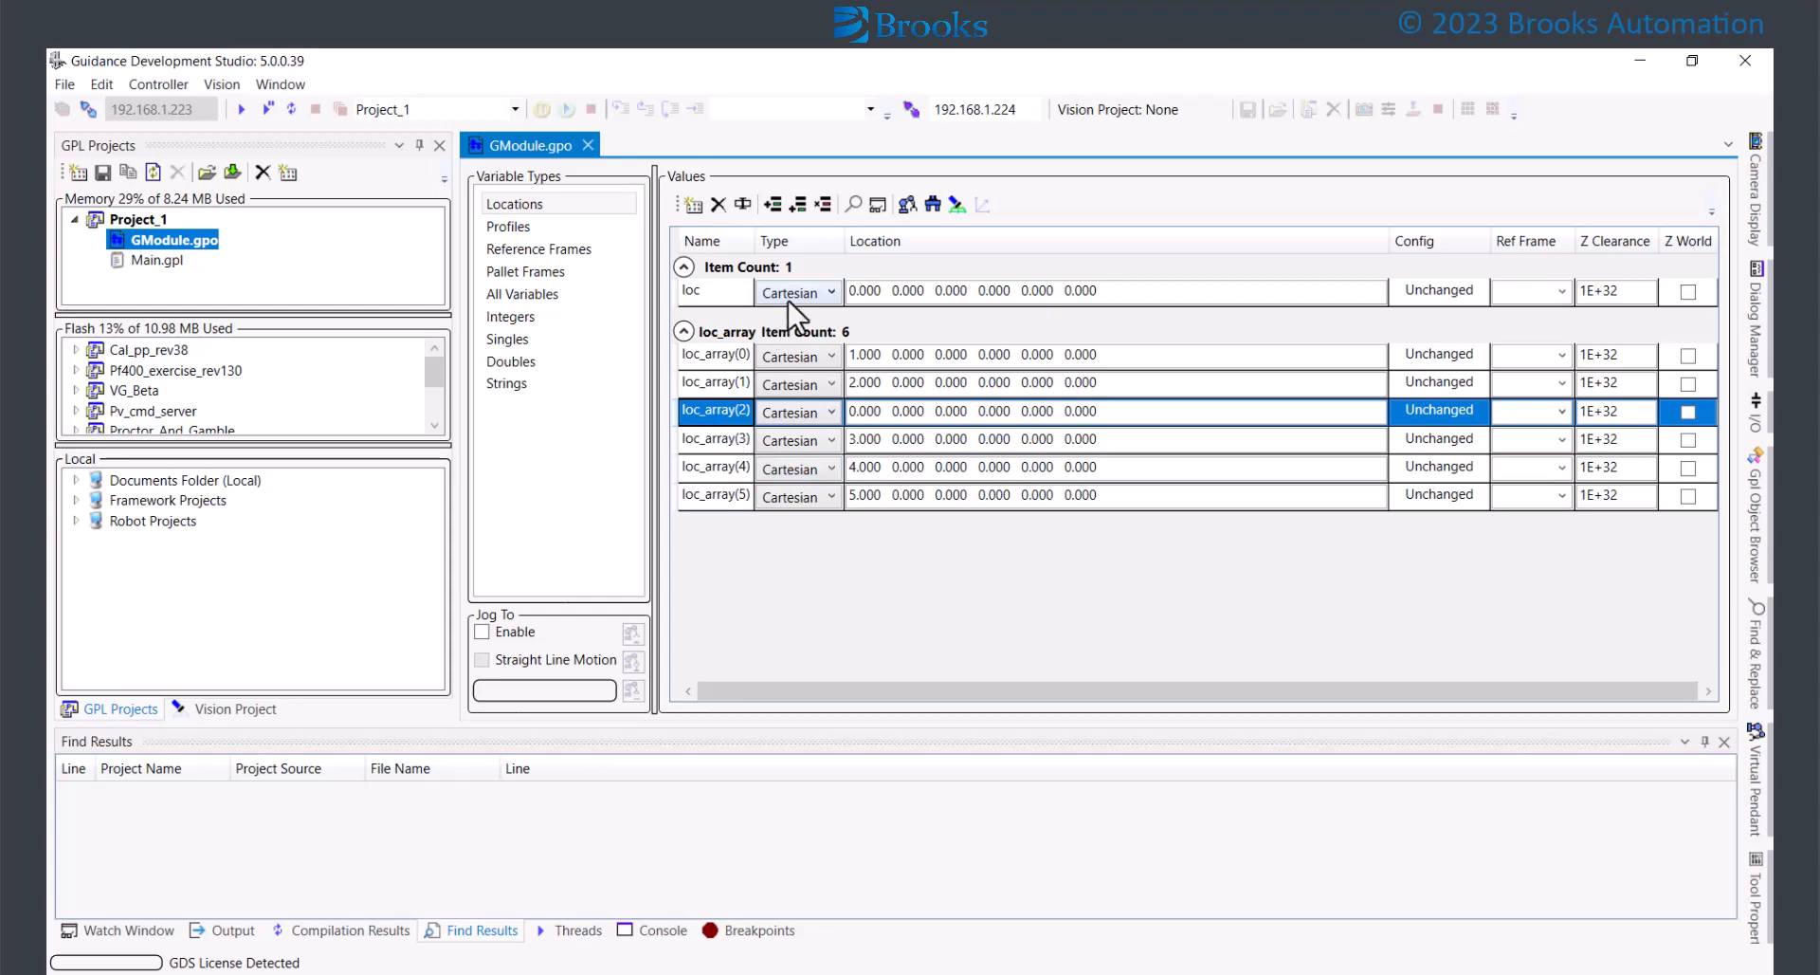
pyautogui.click(825, 204)
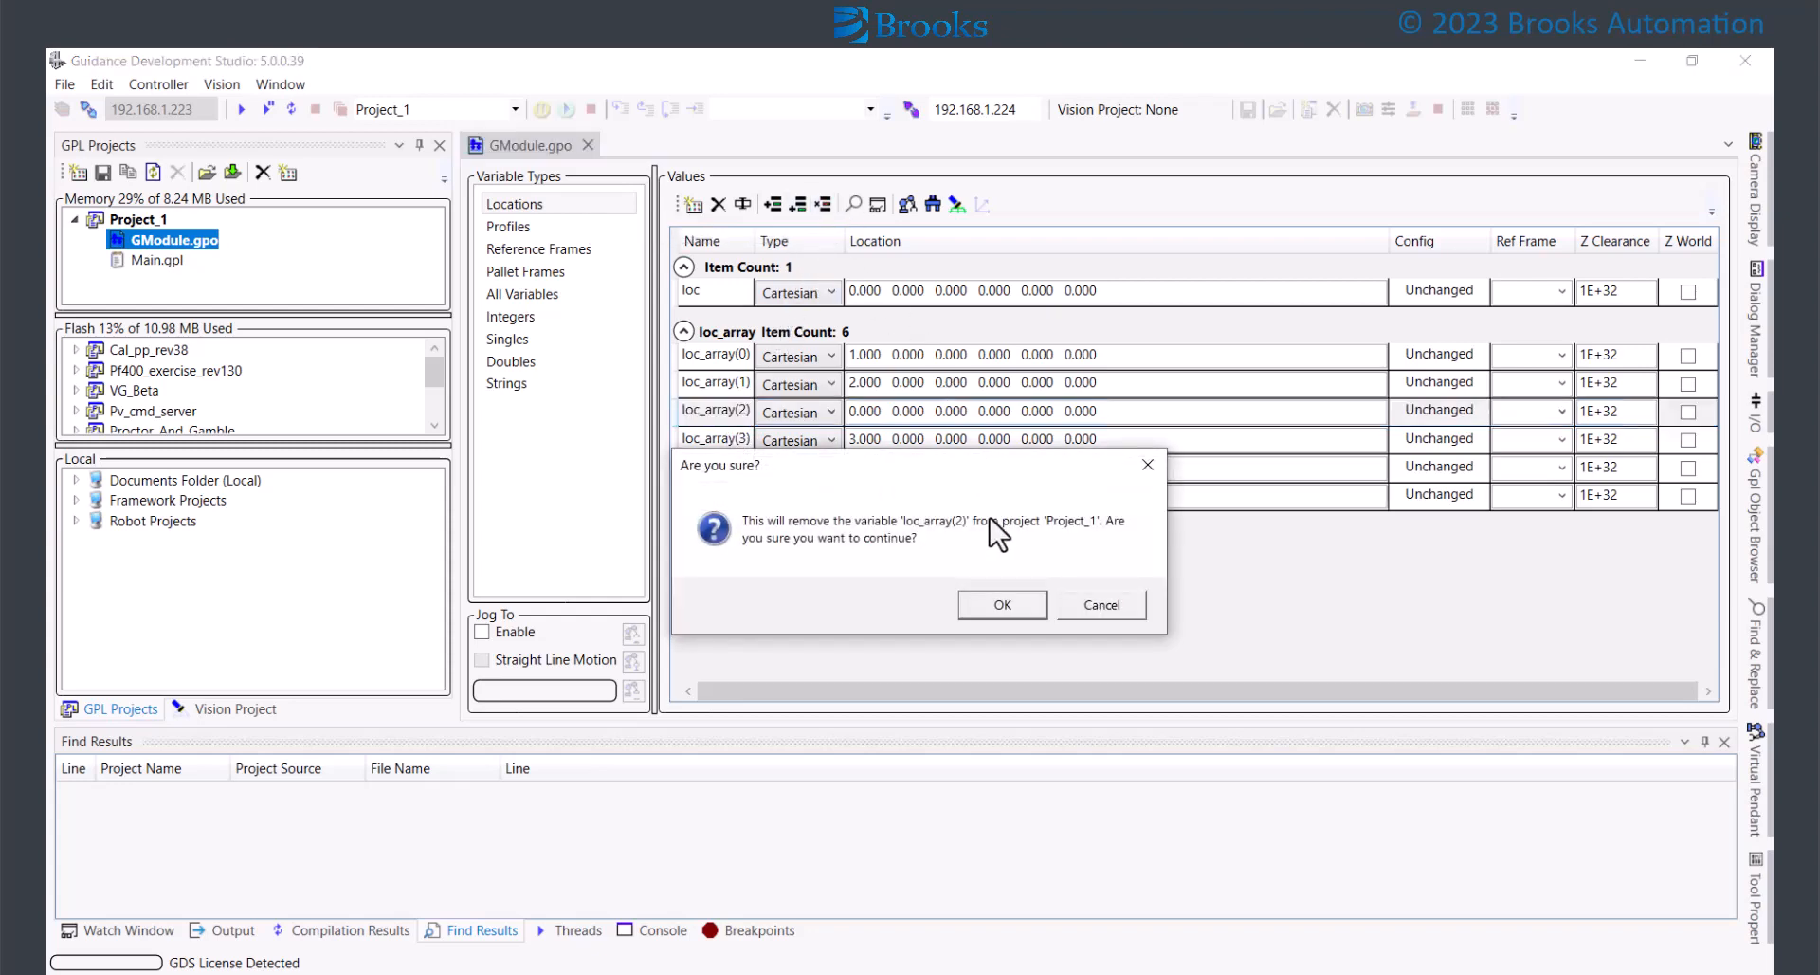
pyautogui.click(1004, 605)
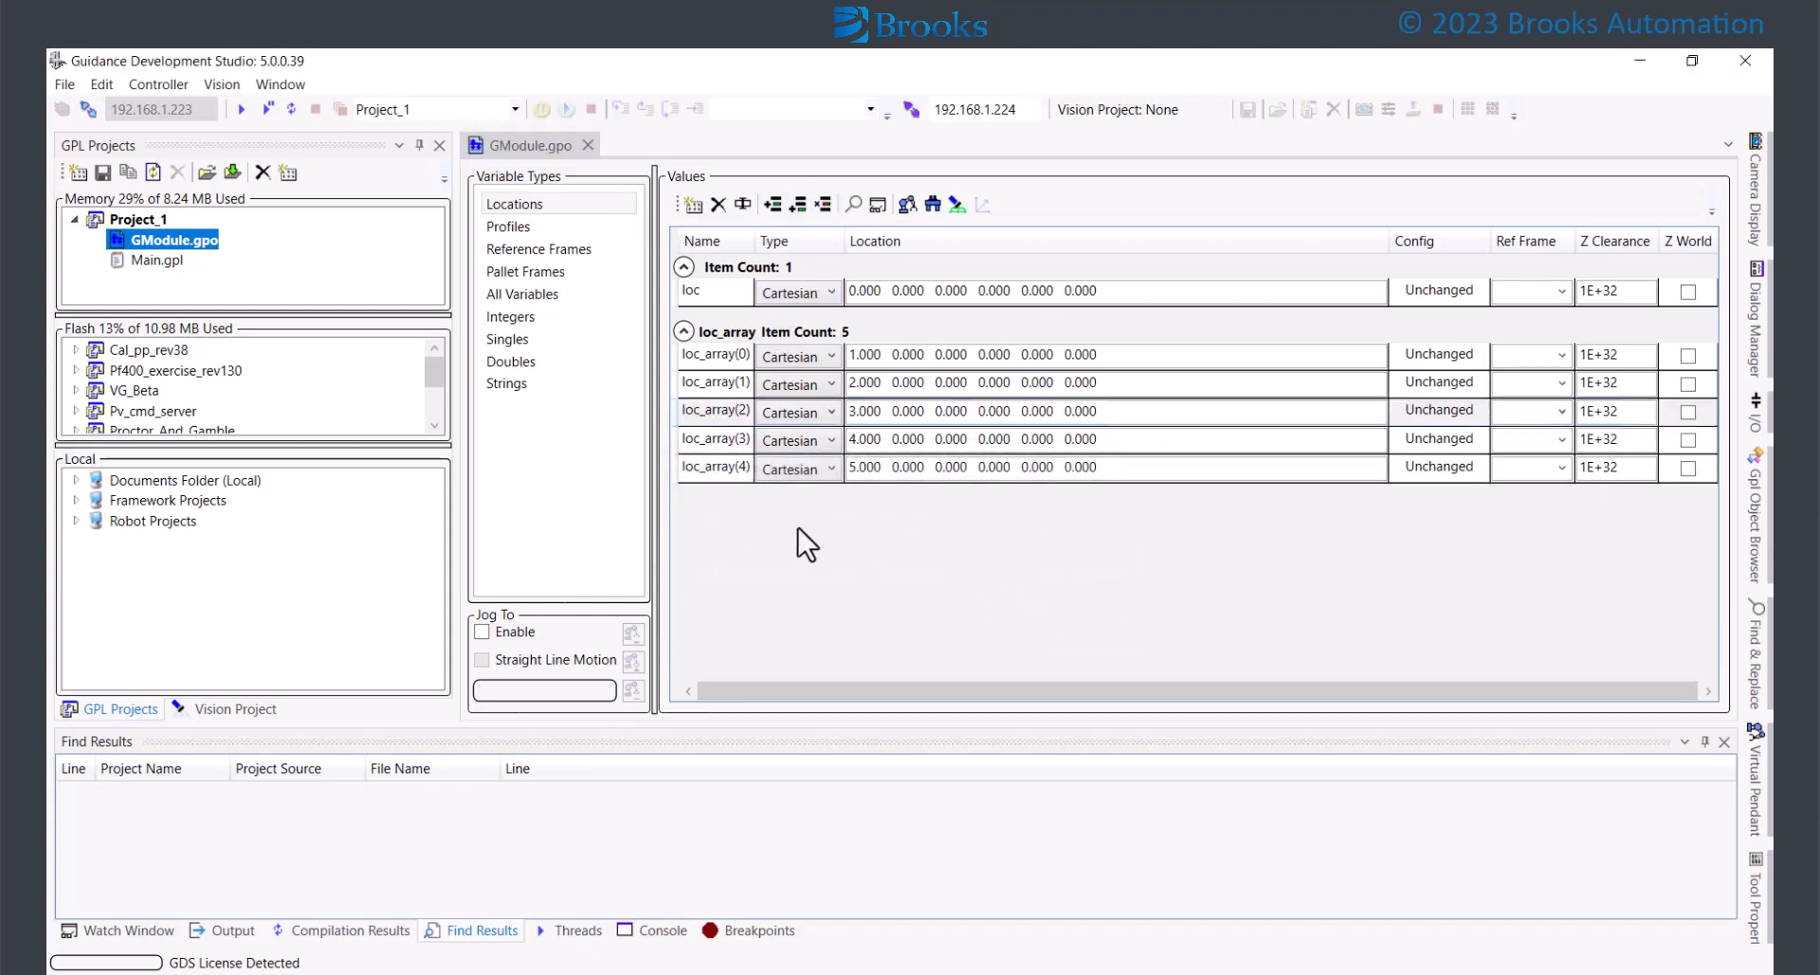
# Append a new element to the end of loc_array and remove it again
pyautogui.click(799, 210)
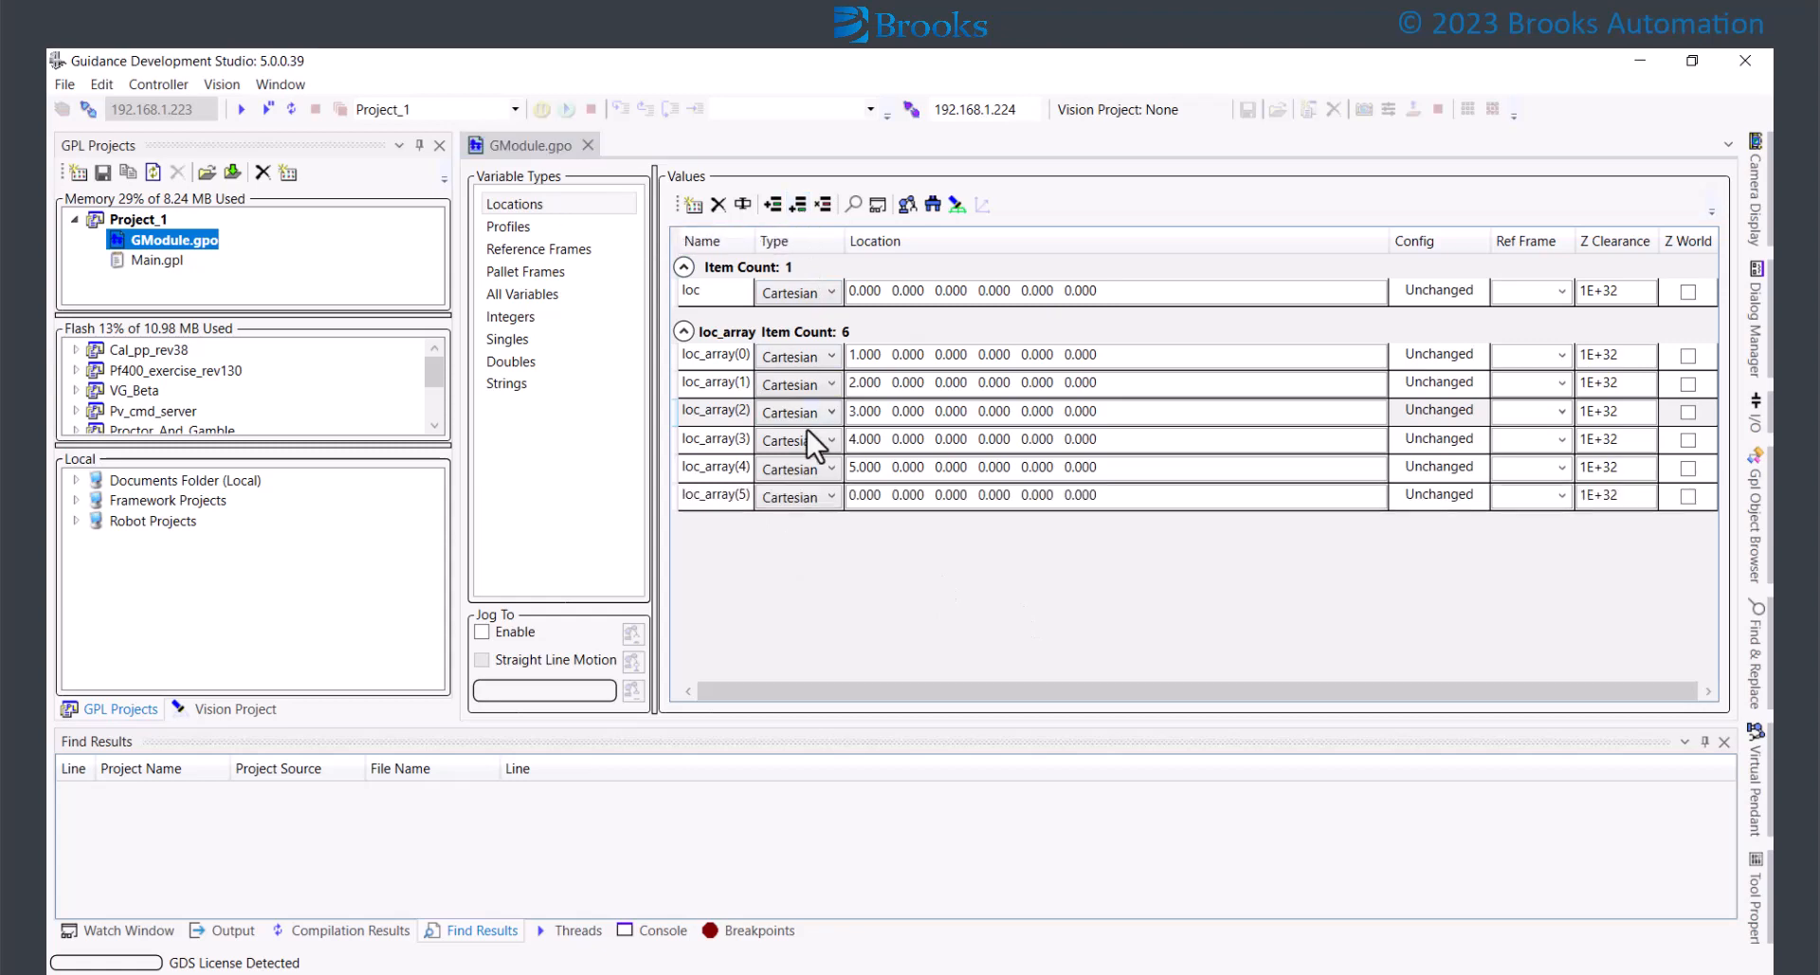
pyautogui.click(714, 502)
pyautogui.click(825, 205)
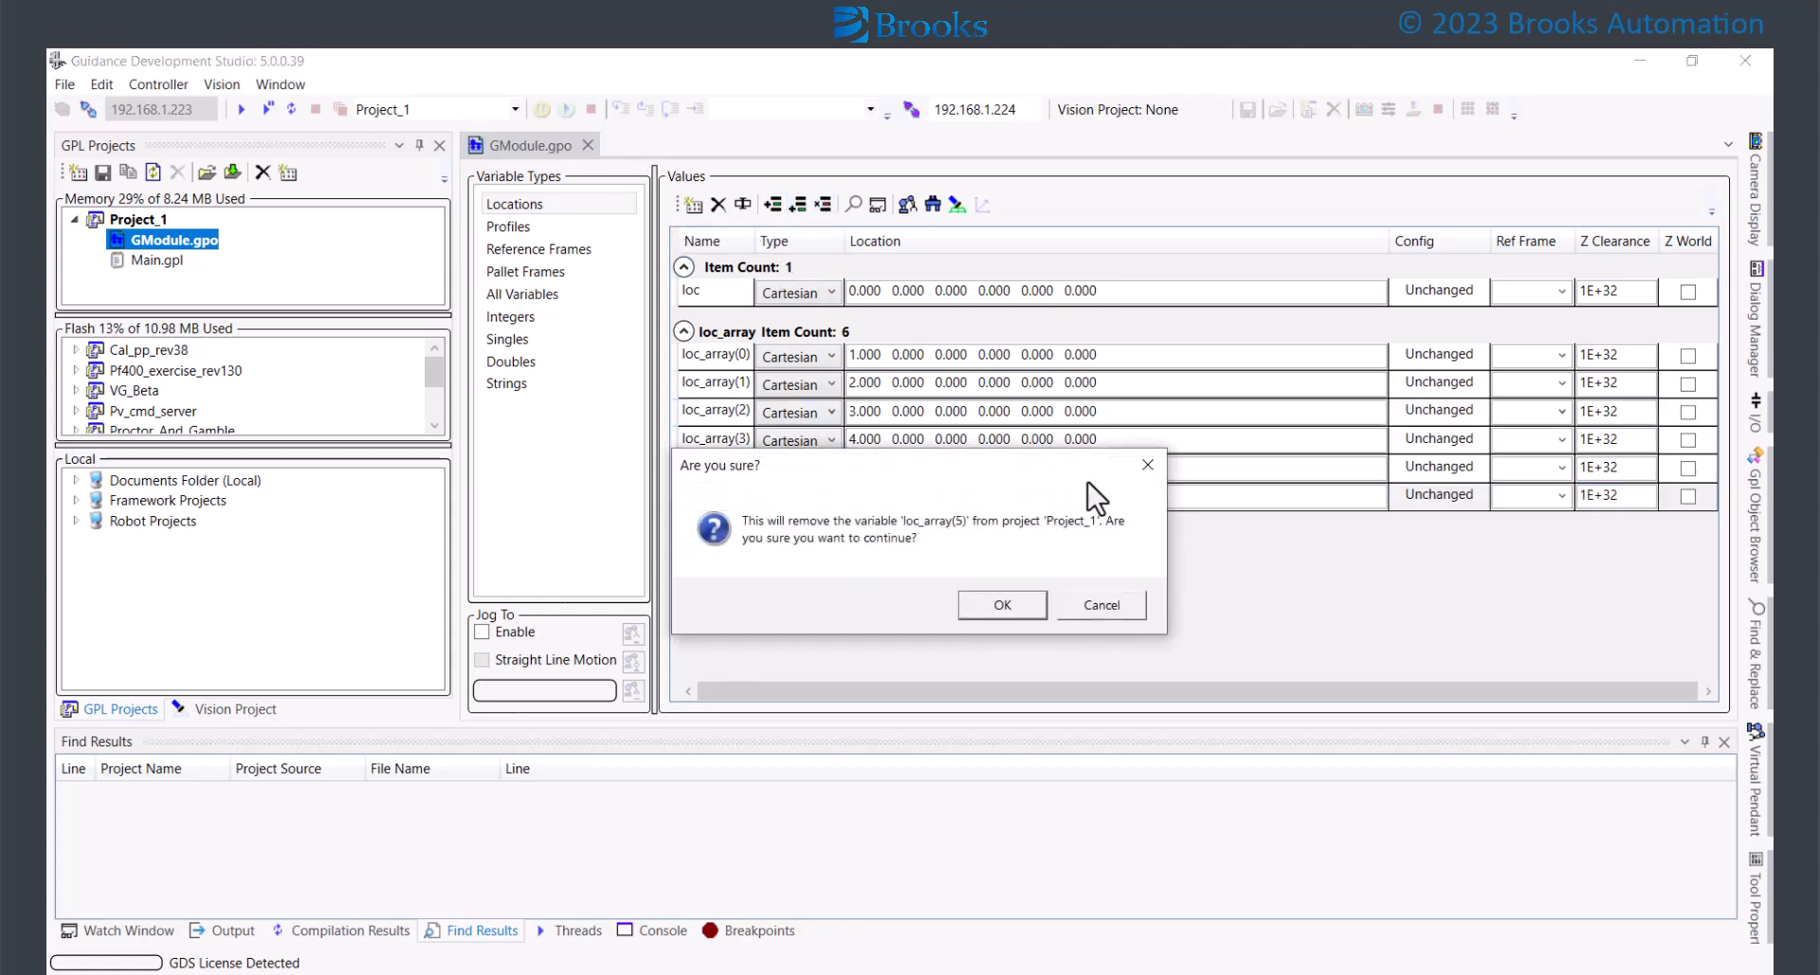
pyautogui.click(1026, 606)
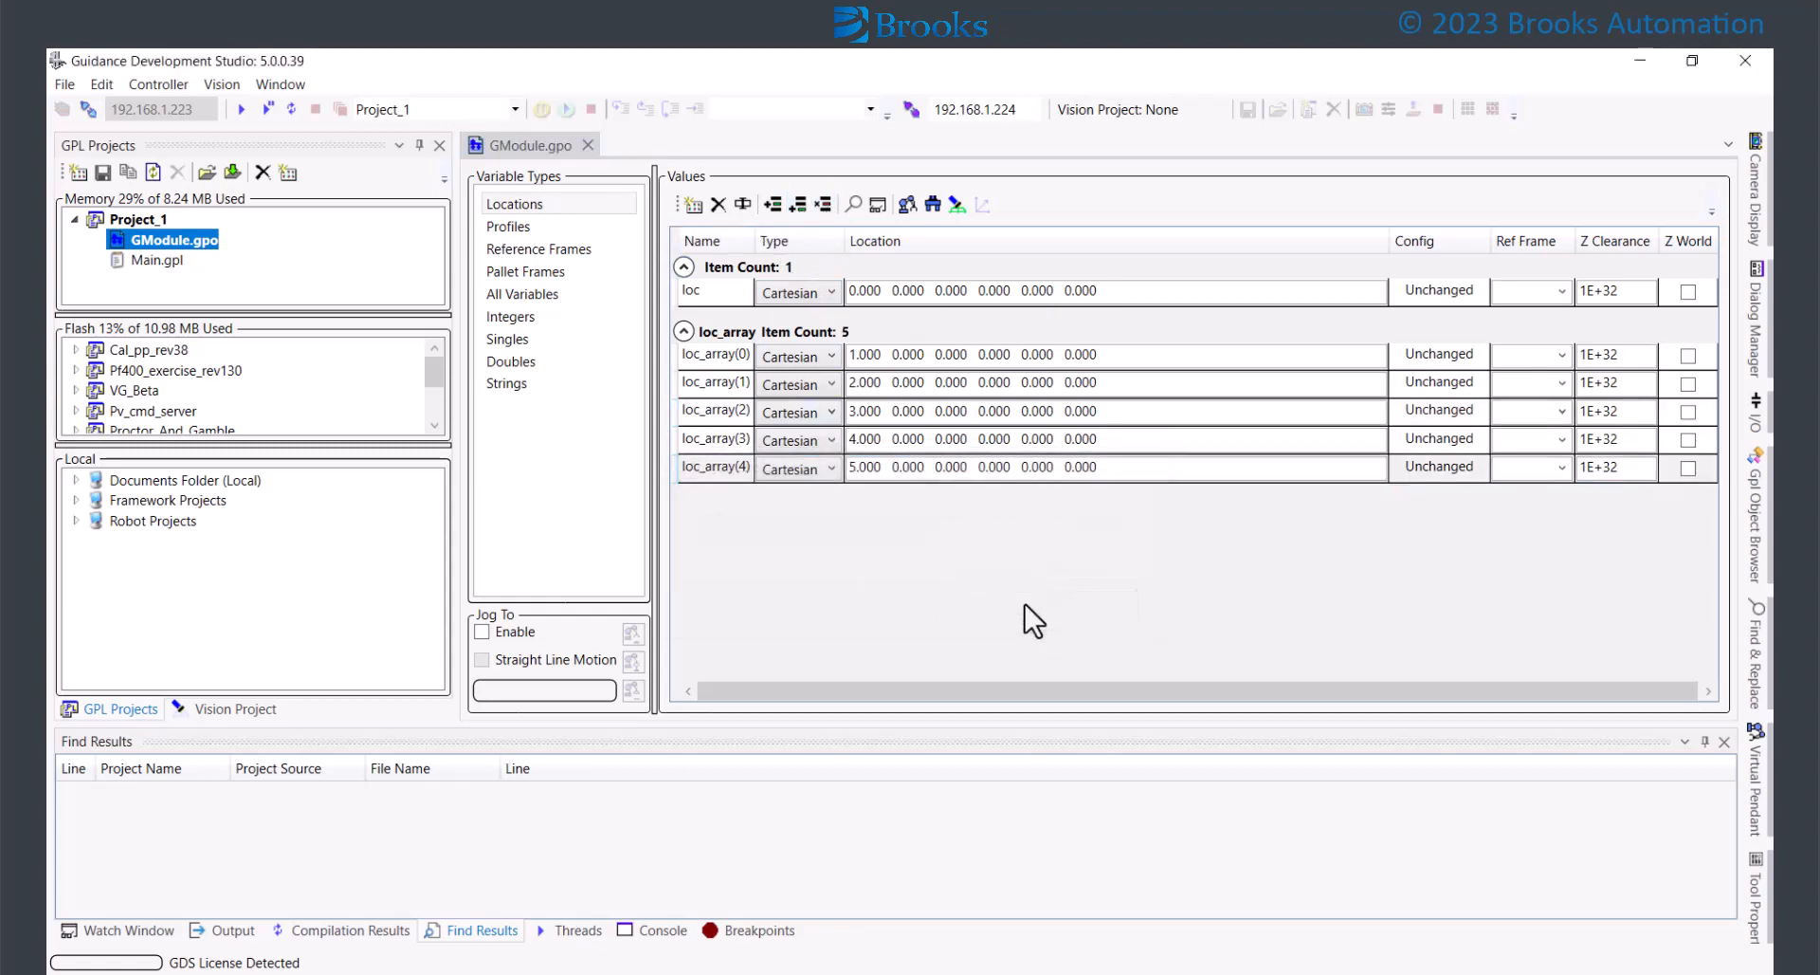
# Delete the entire loc_array variable from the project's locations
pyautogui.click(730, 357)
pyautogui.click(724, 206)
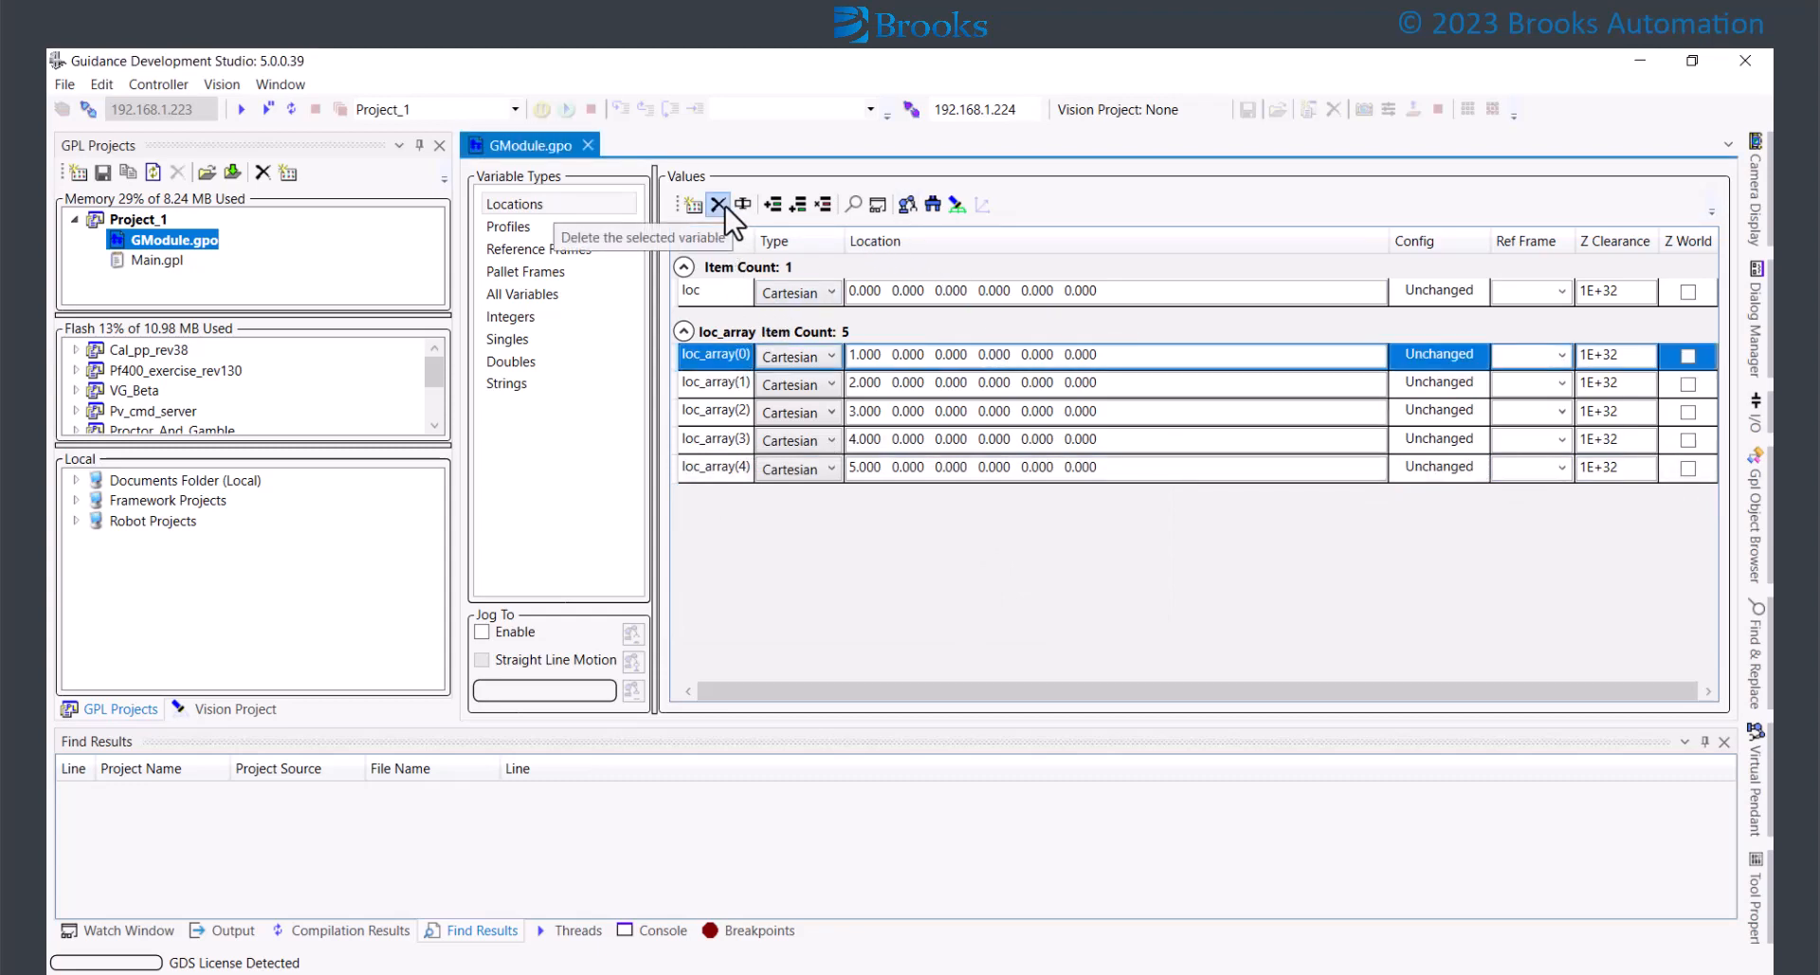
pyautogui.click(981, 611)
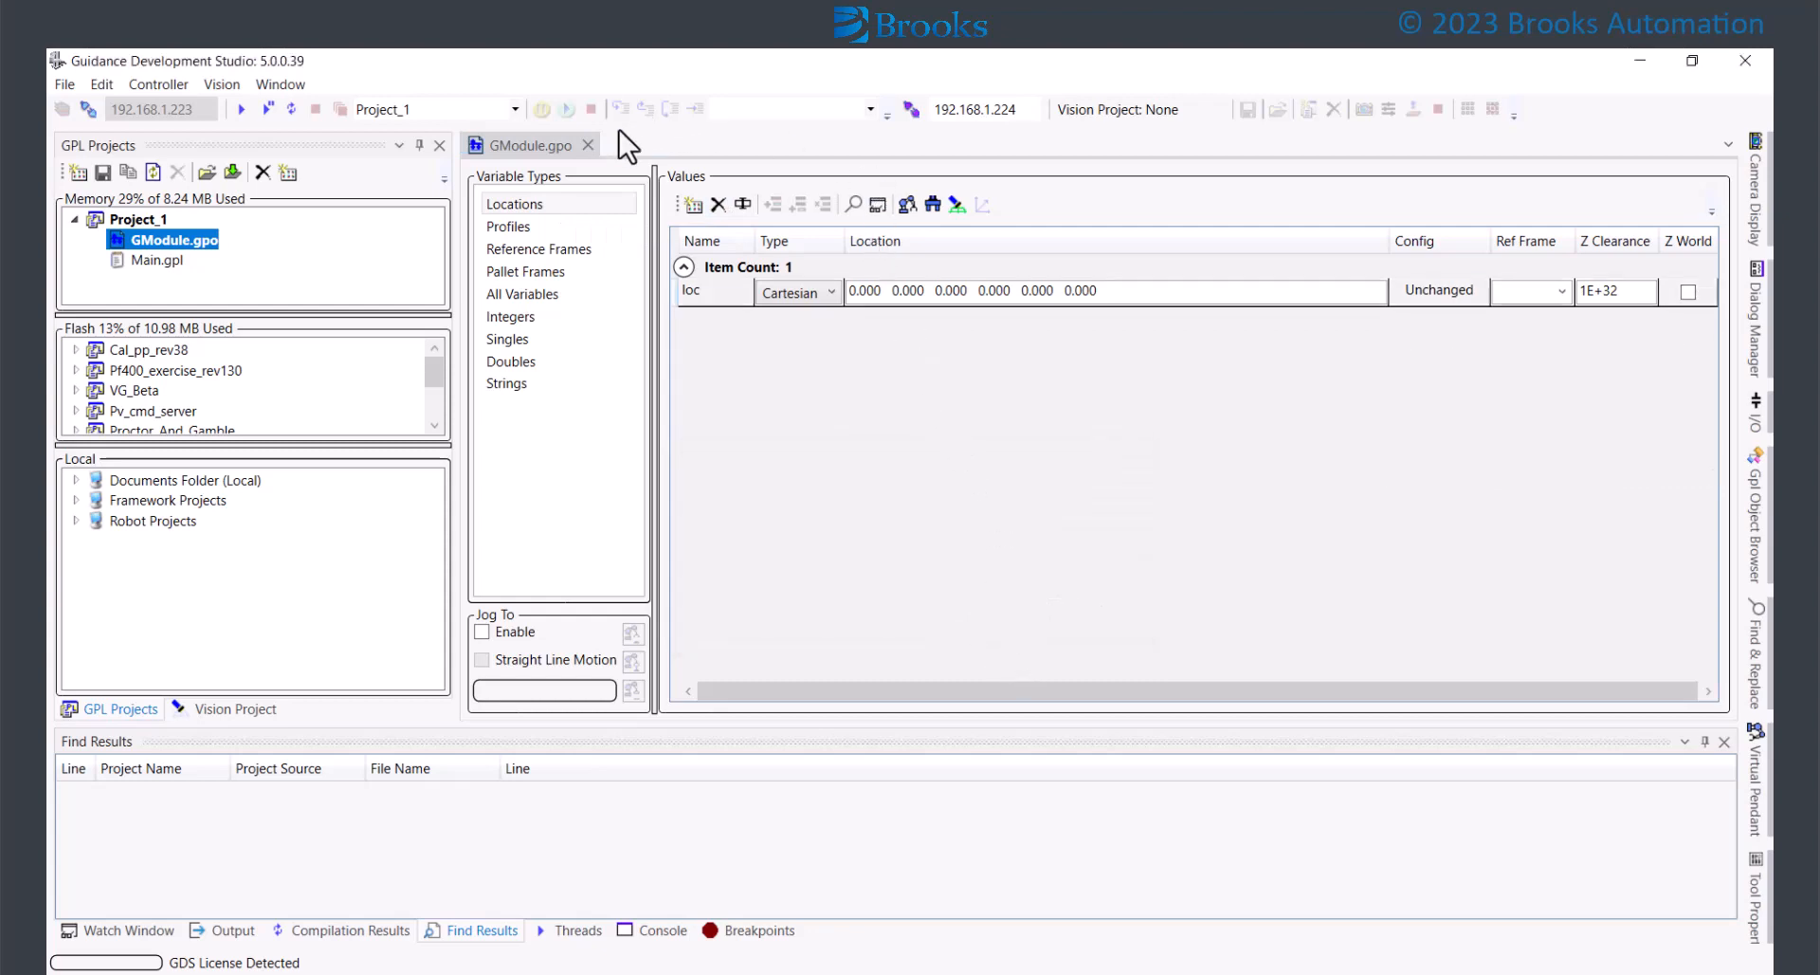
# Open Main.gpl and begin a Move.Loc call on a new line inside the MAIN sub
pyautogui.doubleClick(173, 264)
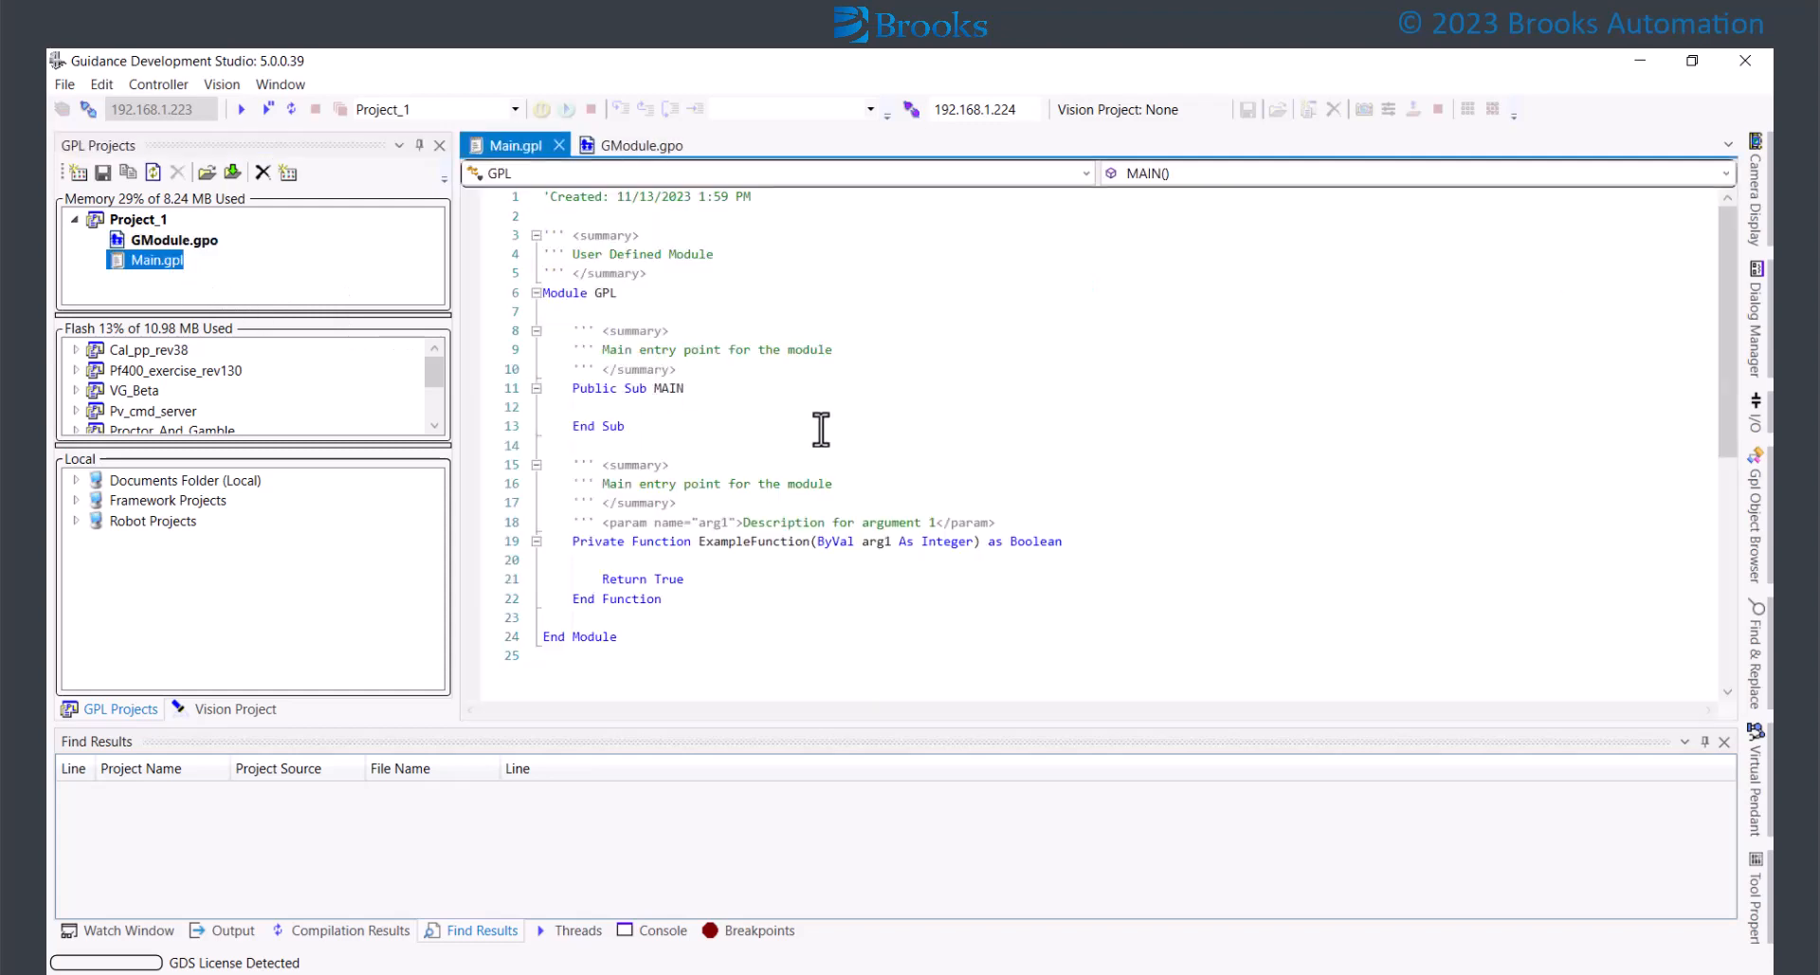
pyautogui.click(847, 405)
pyautogui.press('Return')
pyautogui.write('Mov')
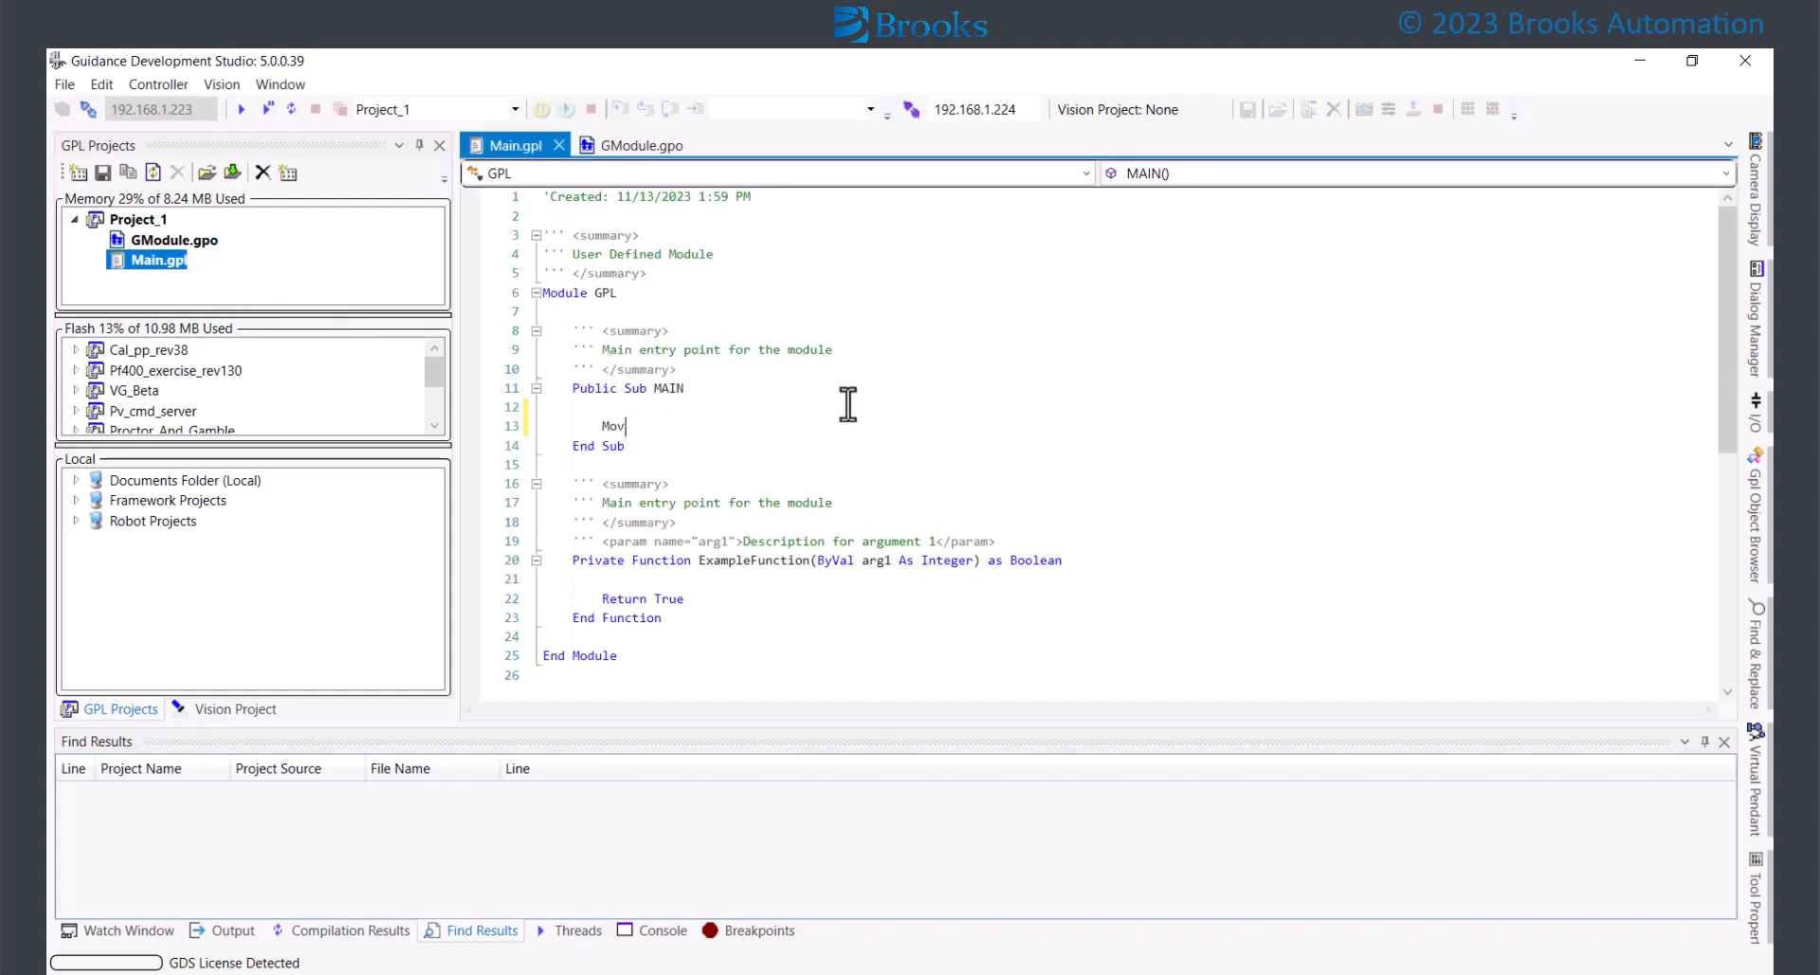
pyautogui.write('e.')
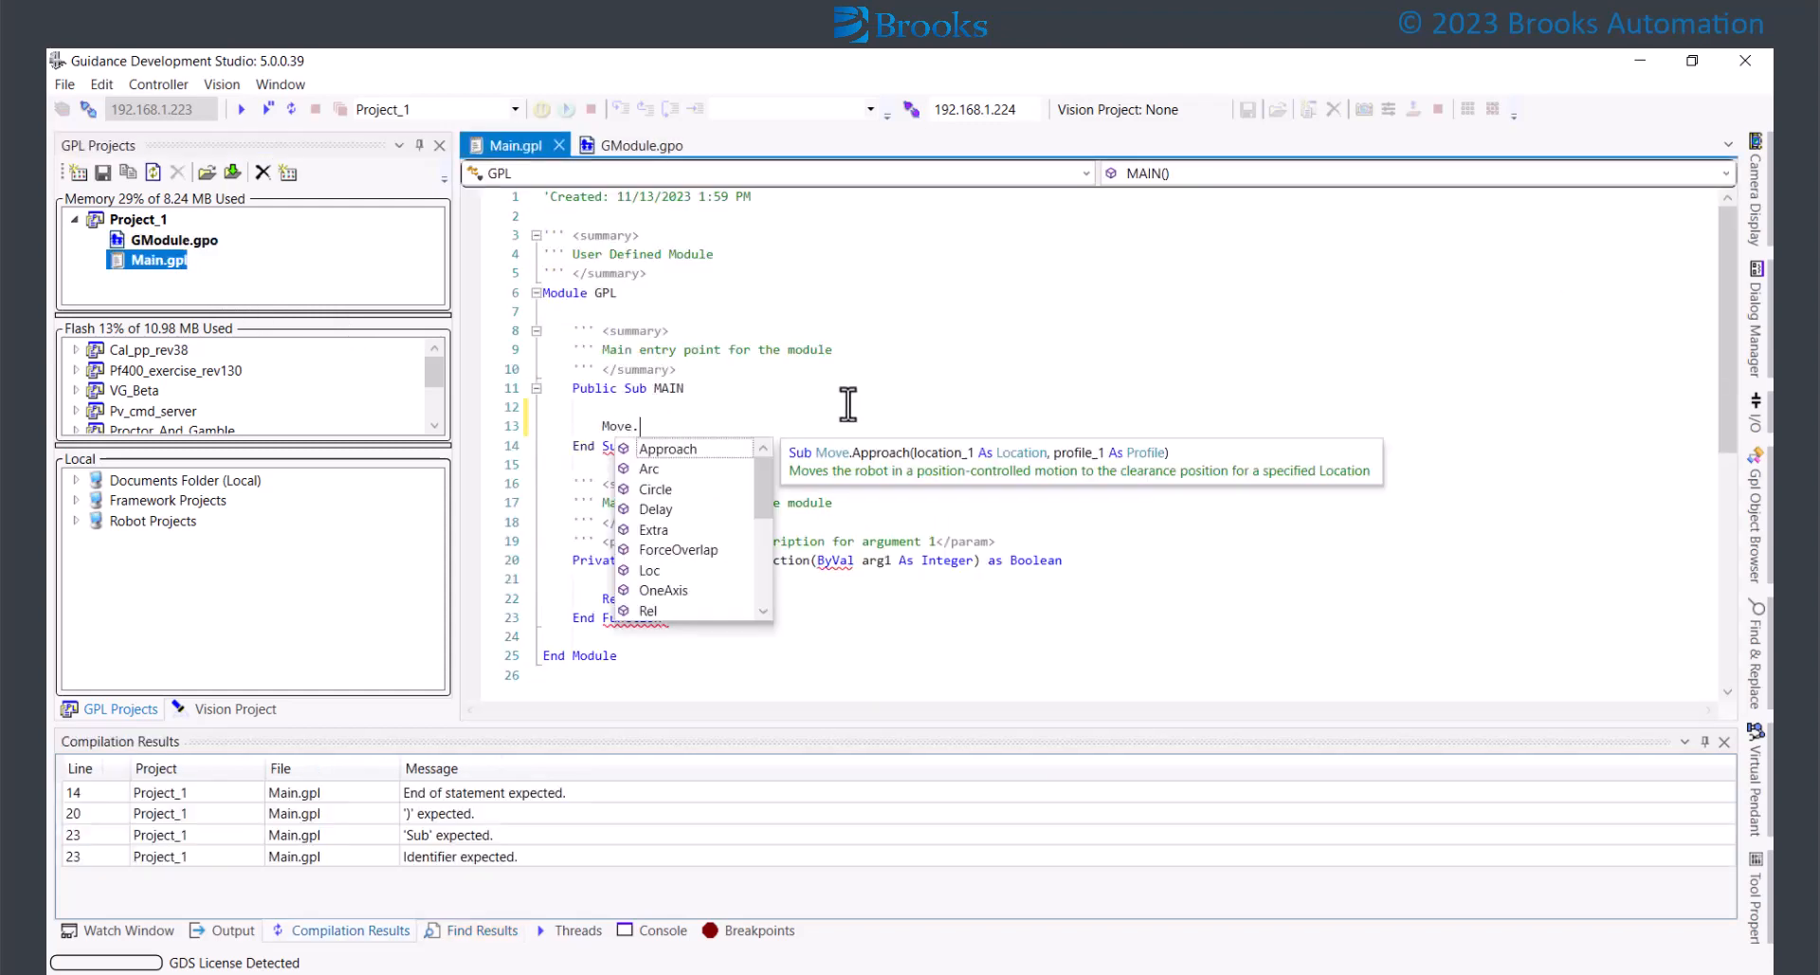
pyautogui.press('Down')
pyautogui.press('Down')
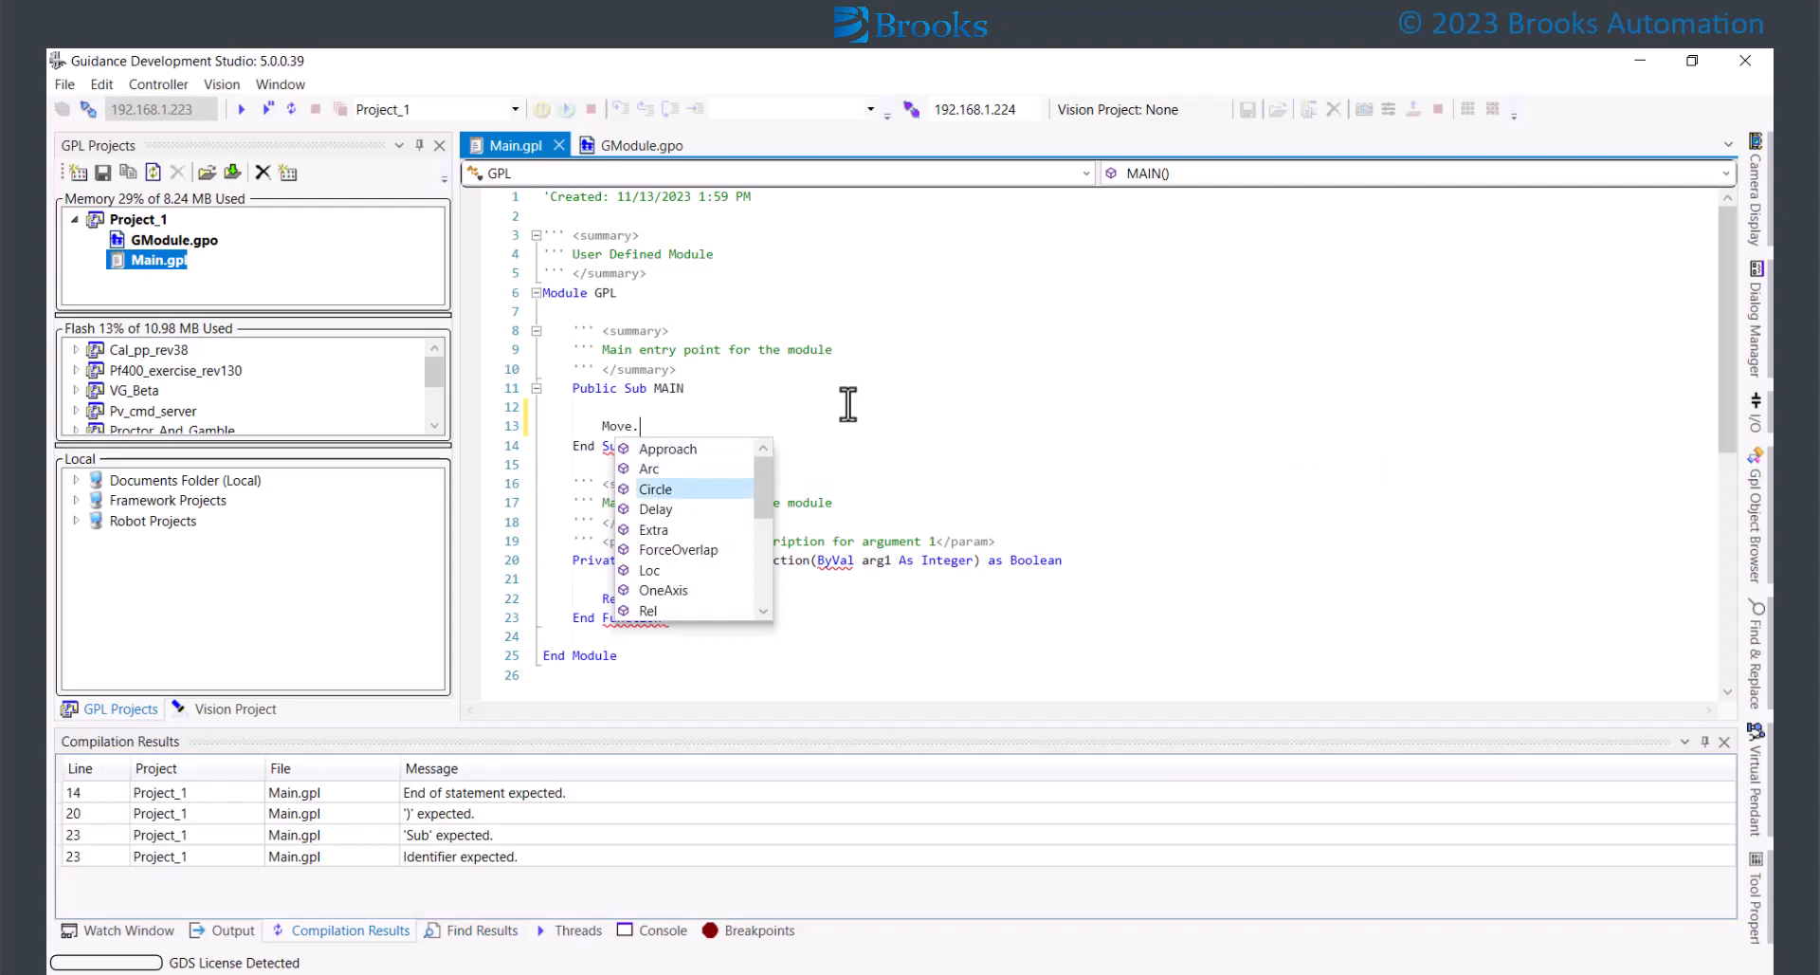
pyautogui.press('Down')
pyautogui.press('Down')
pyautogui.press('Down')
pyautogui.press('Down')
pyautogui.press('Tab')
pyautogui.write('(')
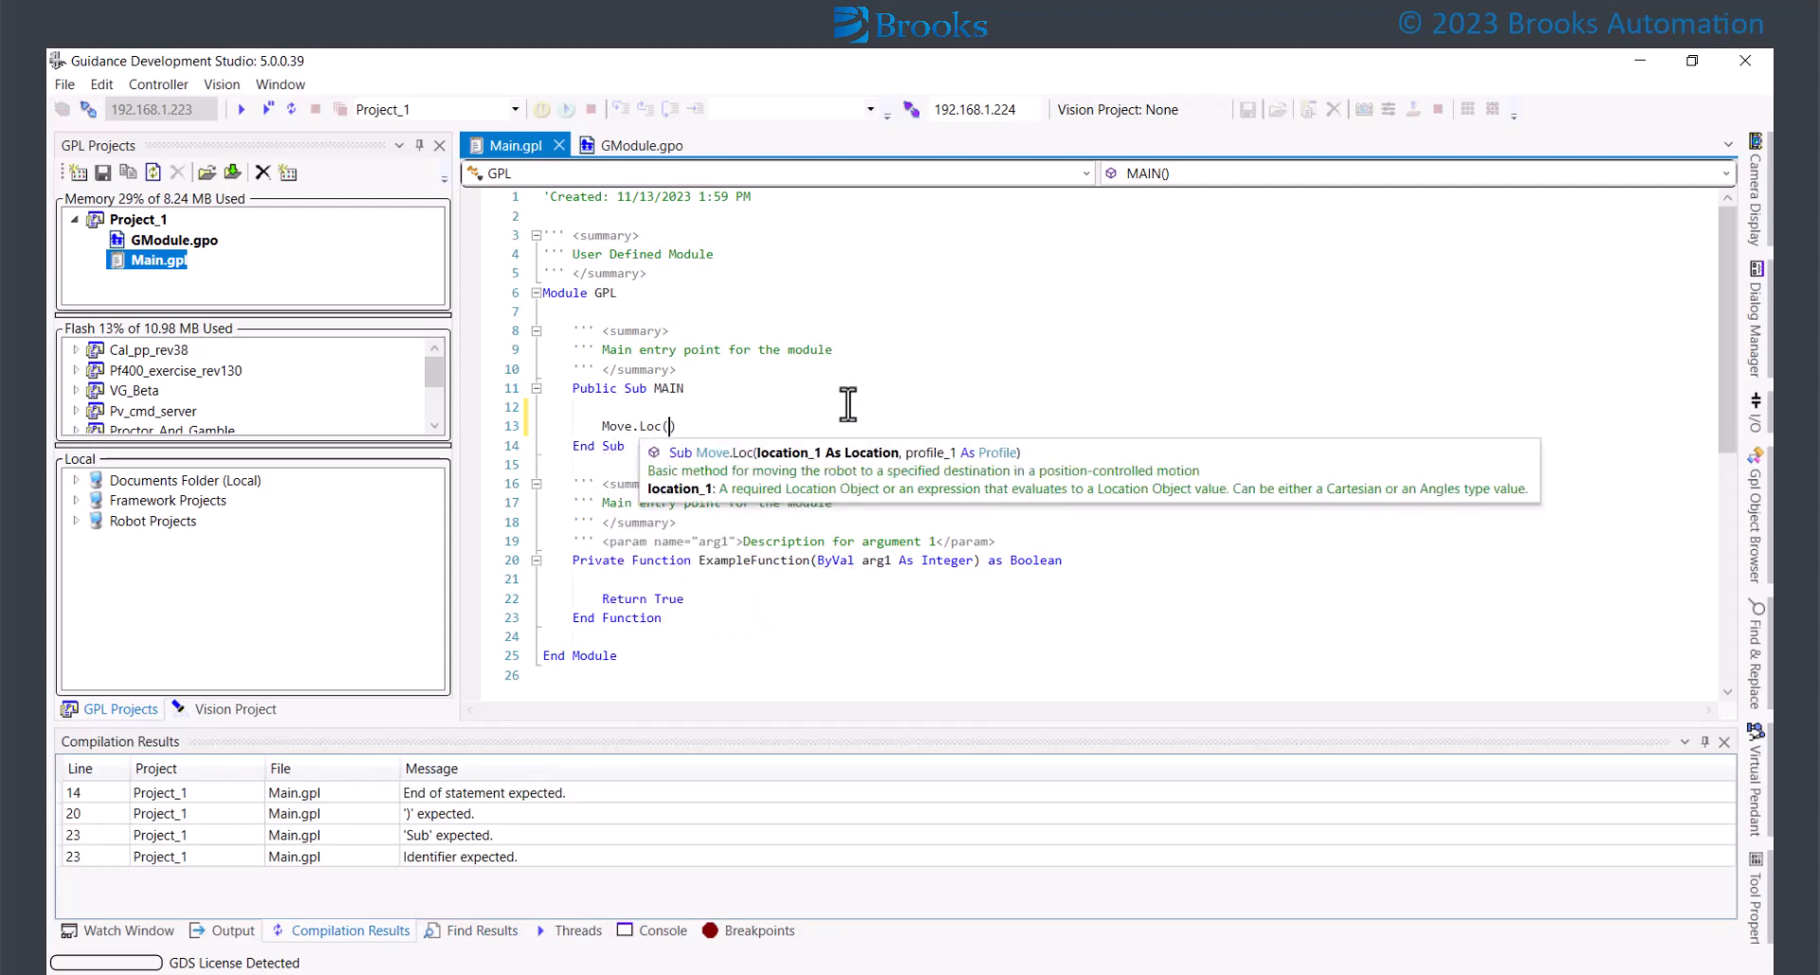
# Complete the Move.Loc call with the arguments loc and profile, followed by a new line
pyautogui.write('loc')
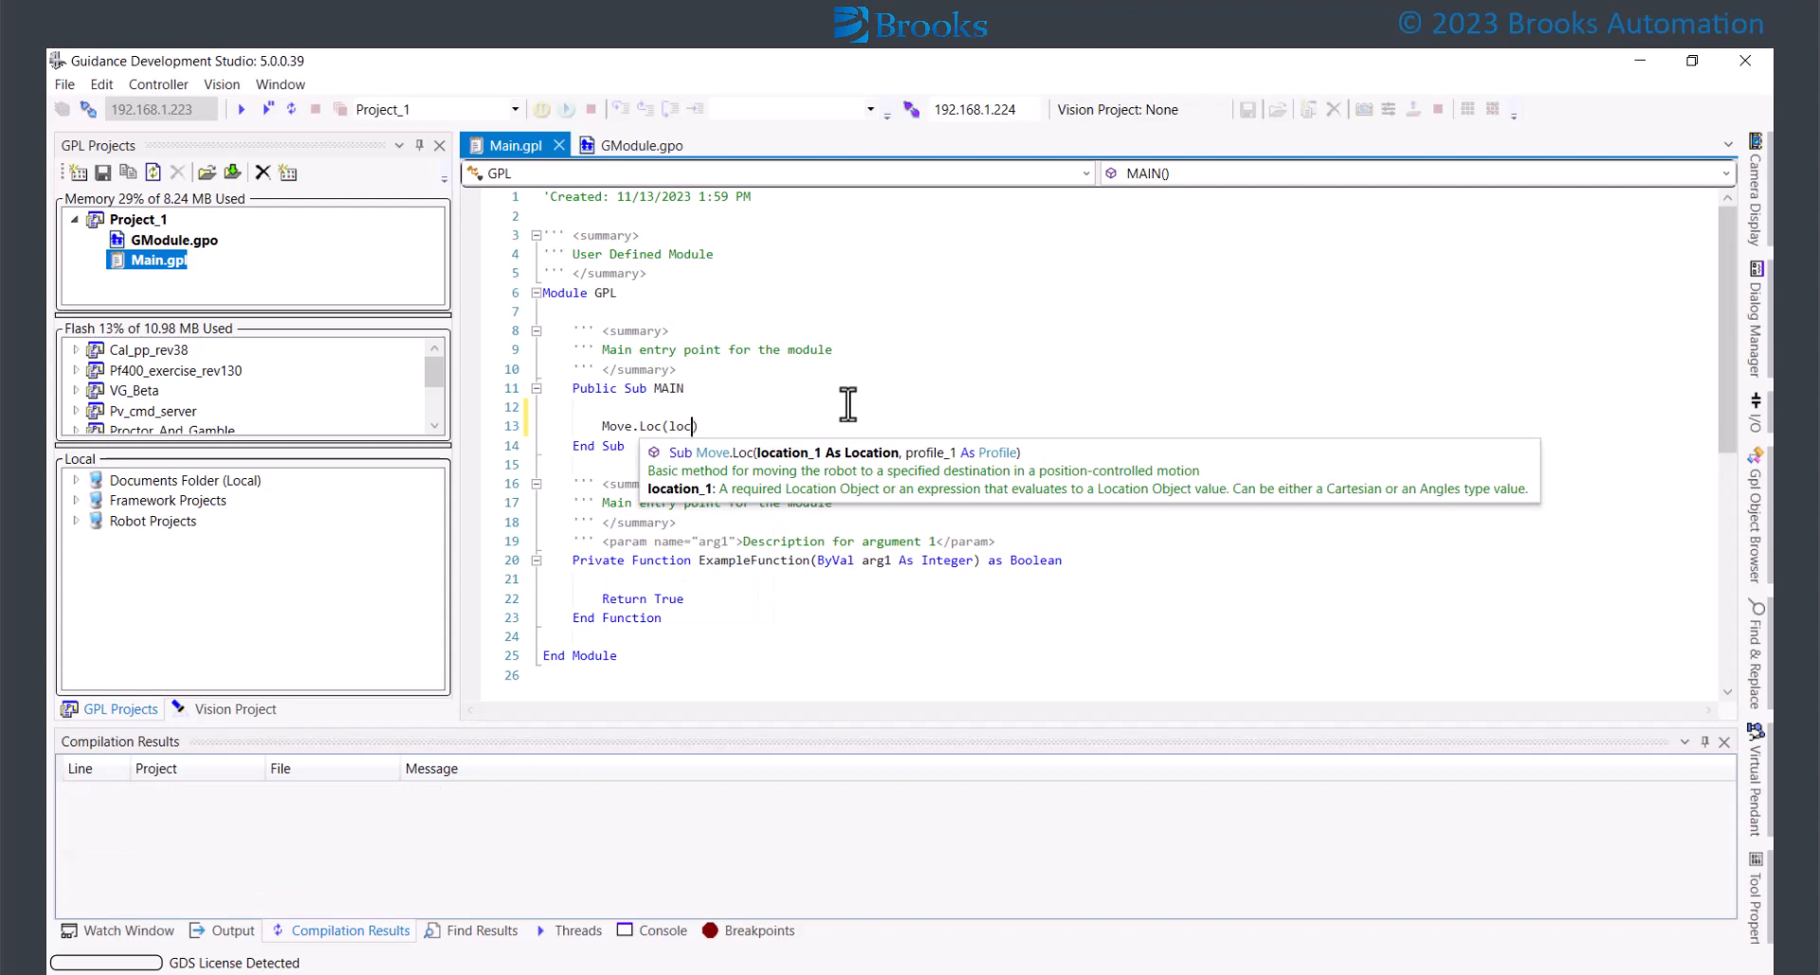
pyautogui.write(', profi')
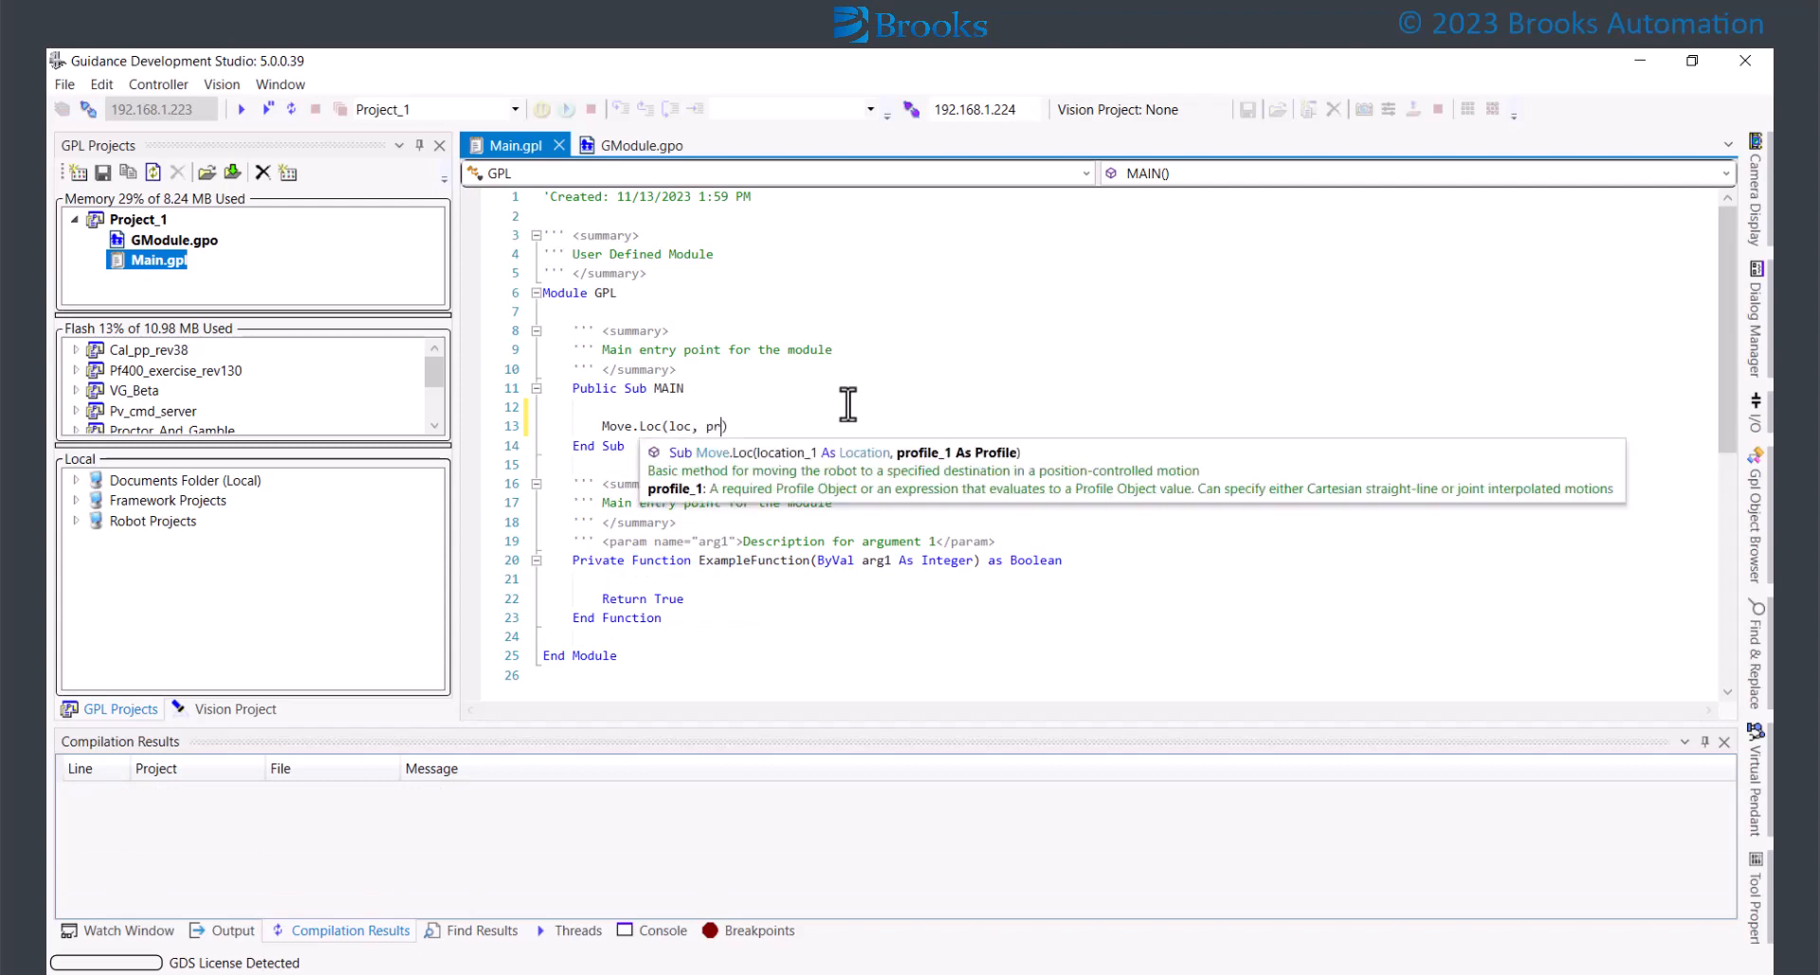
pyautogui.write('le')
pyautogui.press('Return')
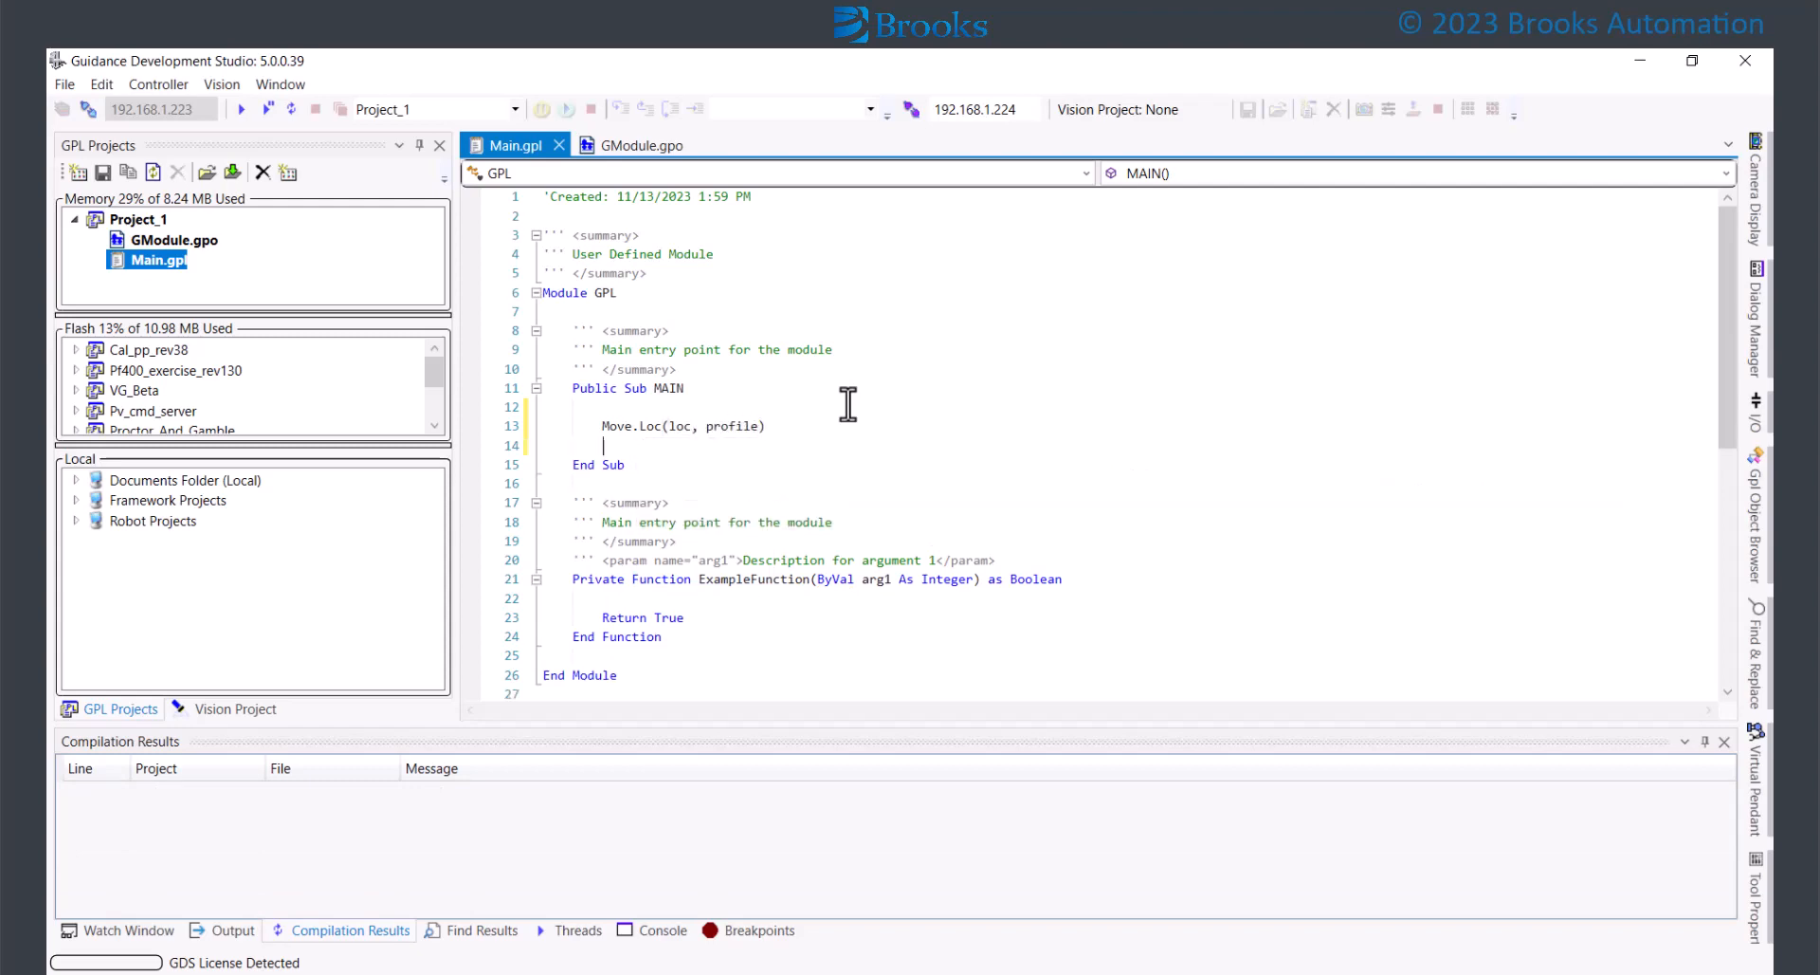
# Create a profile variable named profile1 in GModule.gpo
pyautogui.click(641, 144)
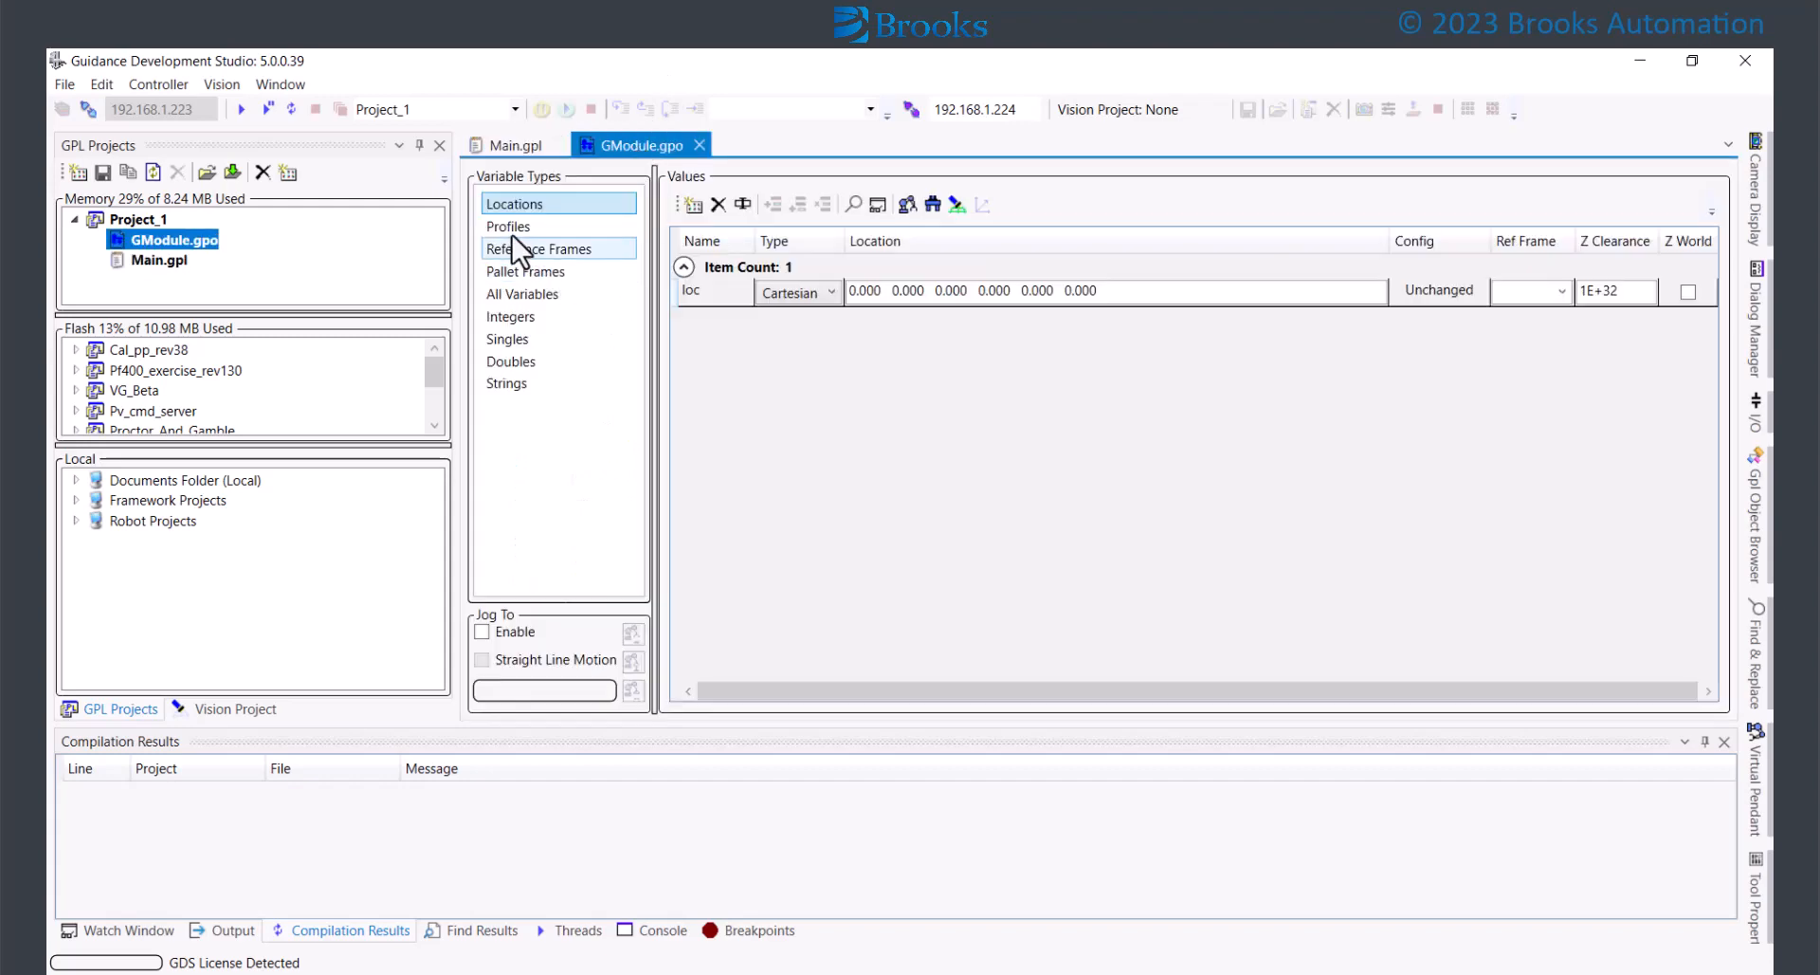
pyautogui.click(512, 228)
pyautogui.click(653, 205)
pyautogui.write('profile')
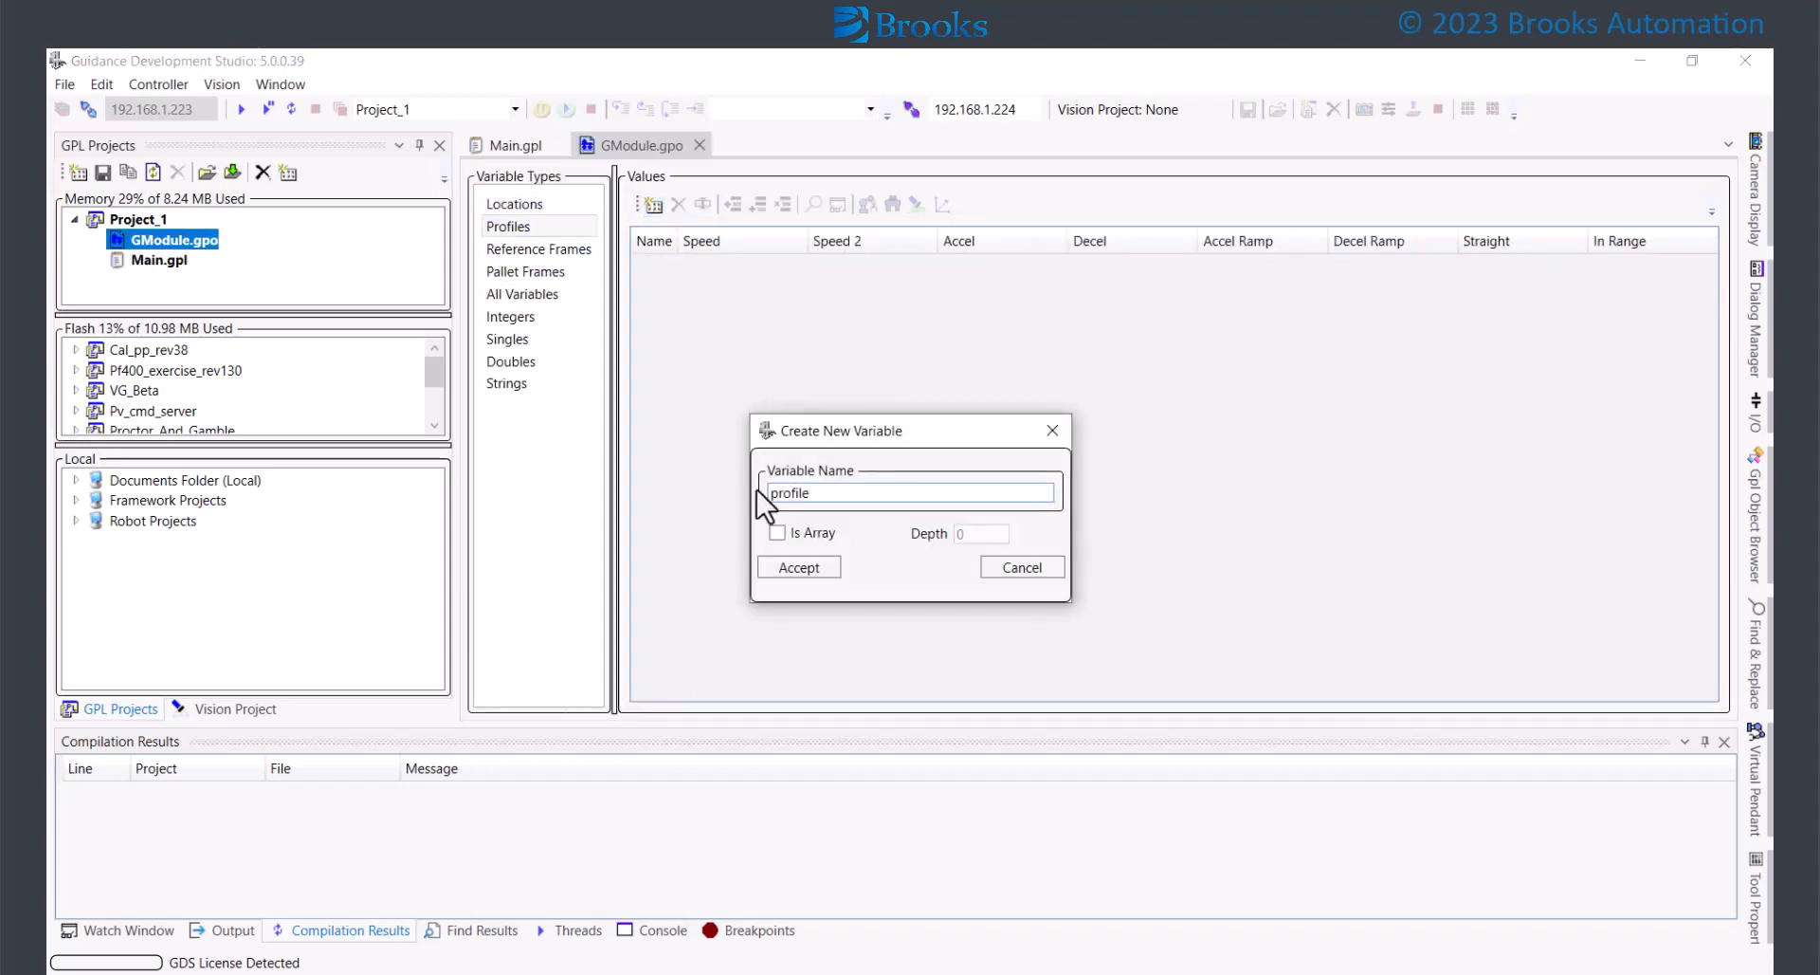
pyautogui.write('1')
pyautogui.click(795, 568)
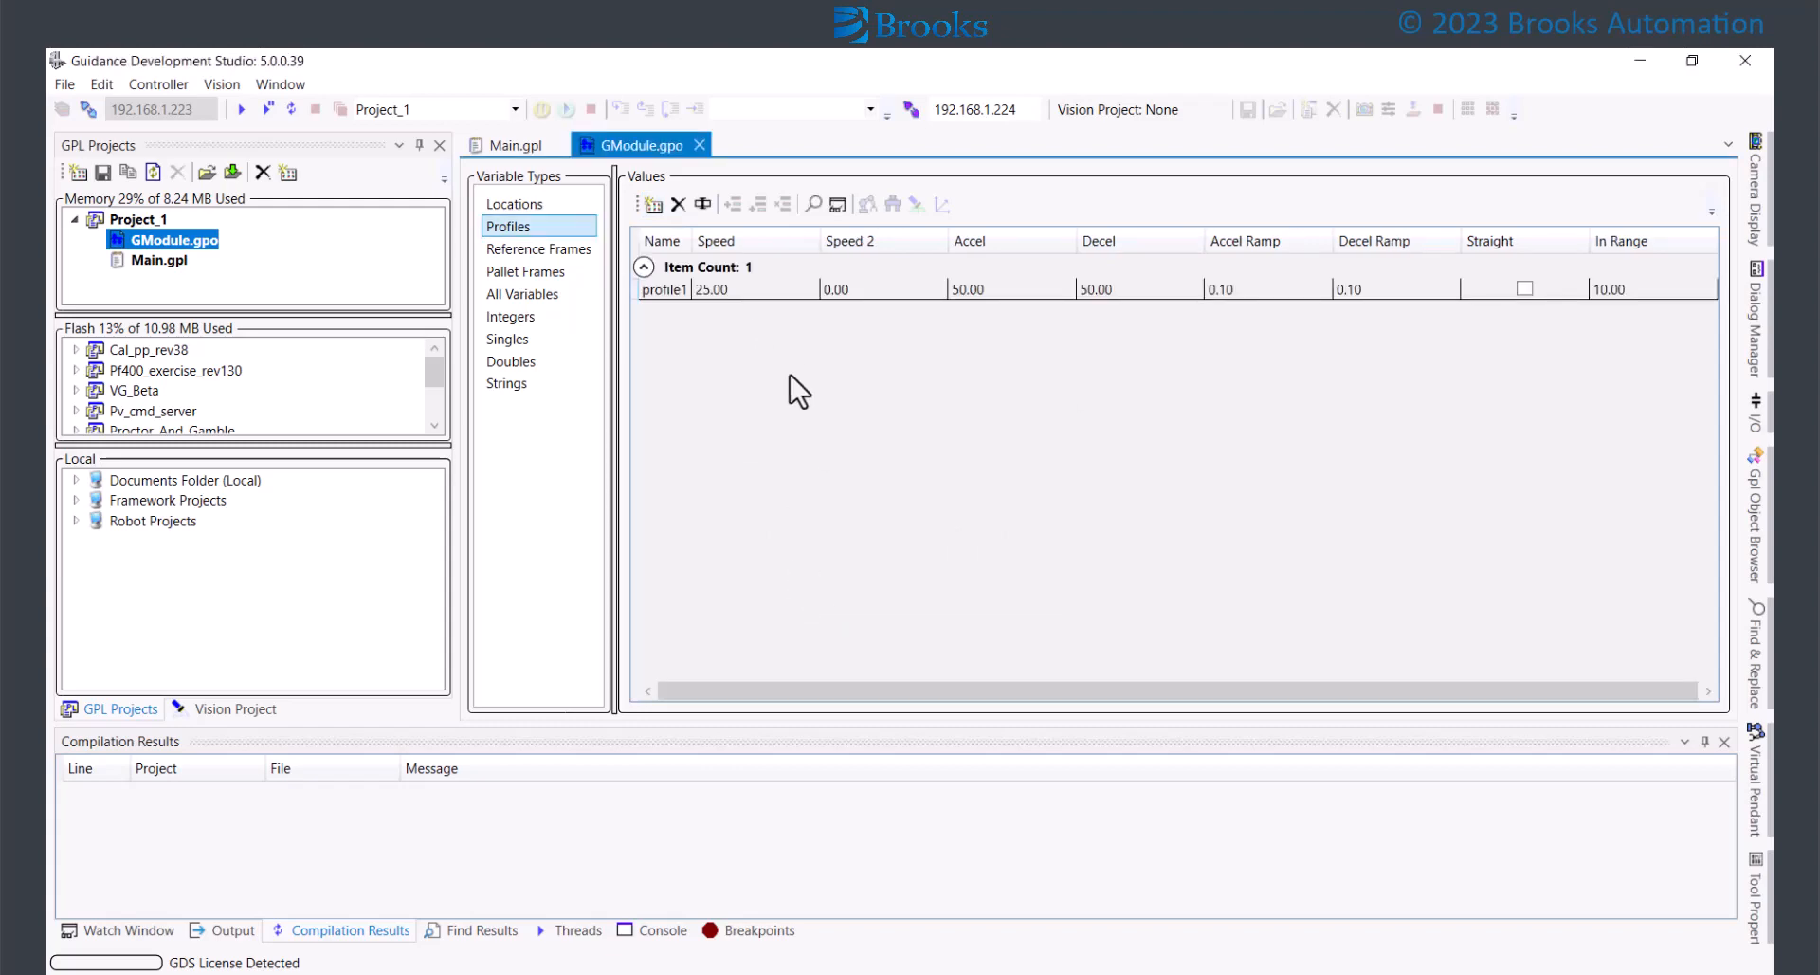
pyautogui.click(664, 289)
# Change the second argument of the Move.Loc call in Main.gpl to profile1
pyautogui.click(516, 147)
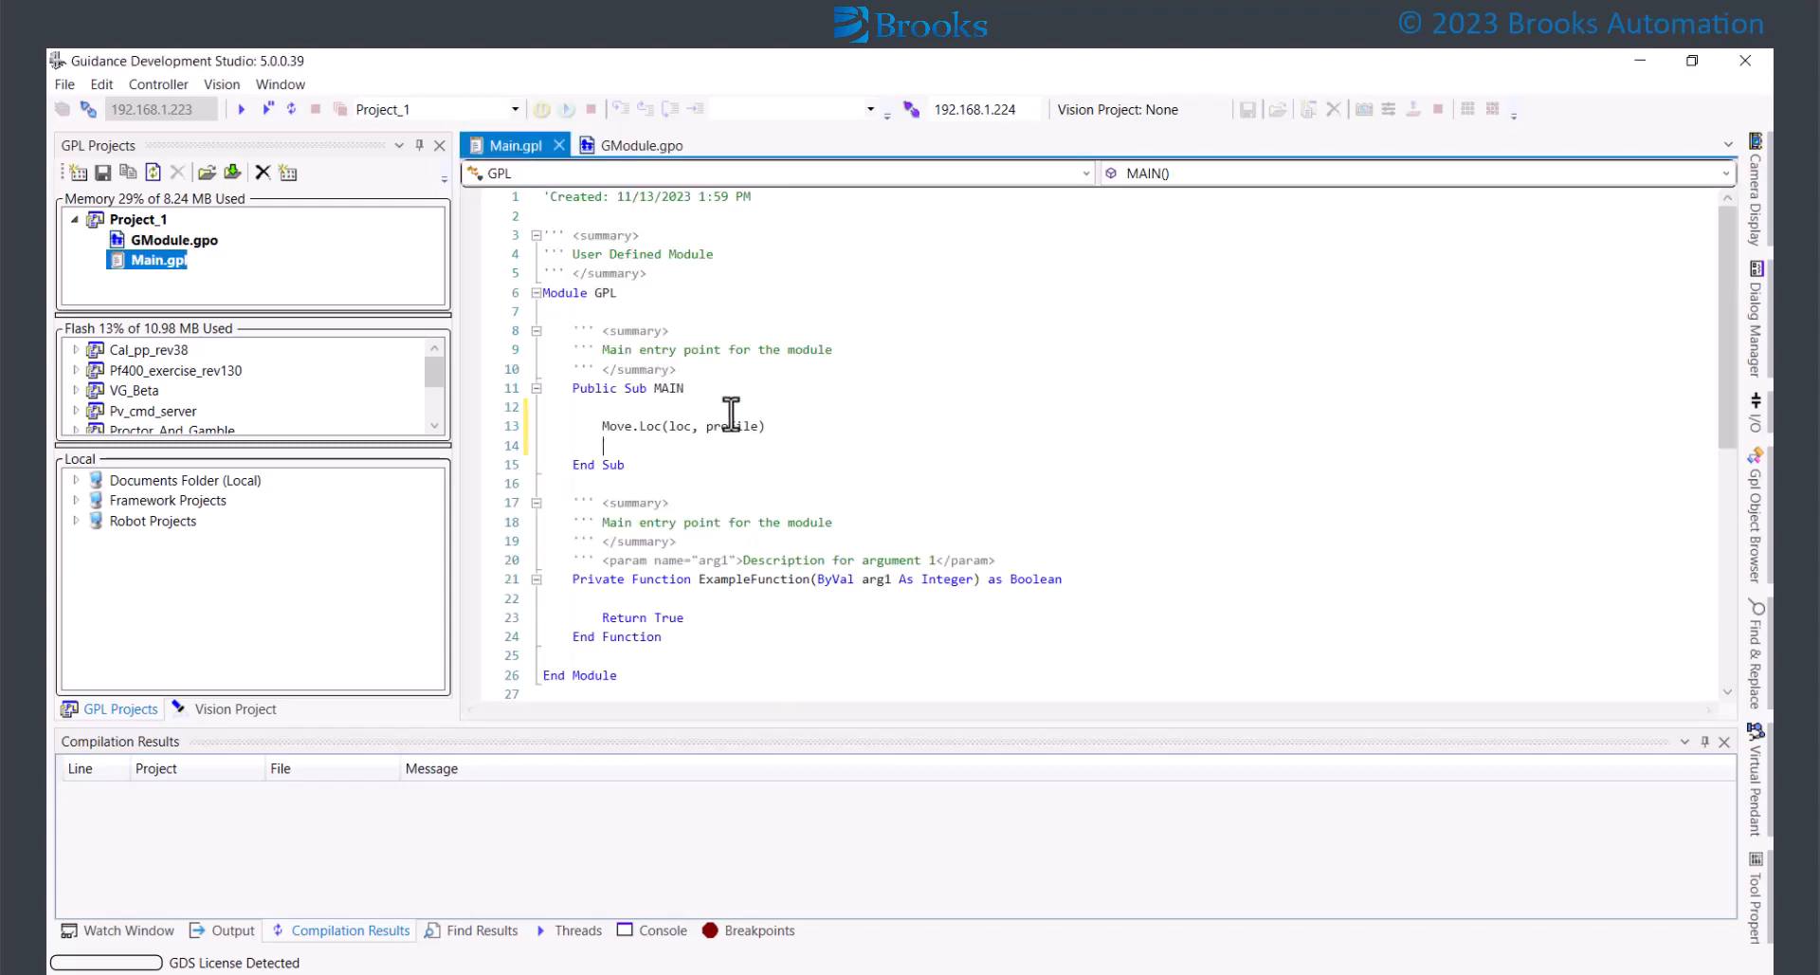
pyautogui.write('1)')
# Find all references to profile1, both from the Move.Loc call in Main.gpl and from its variable entry in GModule.gpo
pyautogui.rightClick(734, 426)
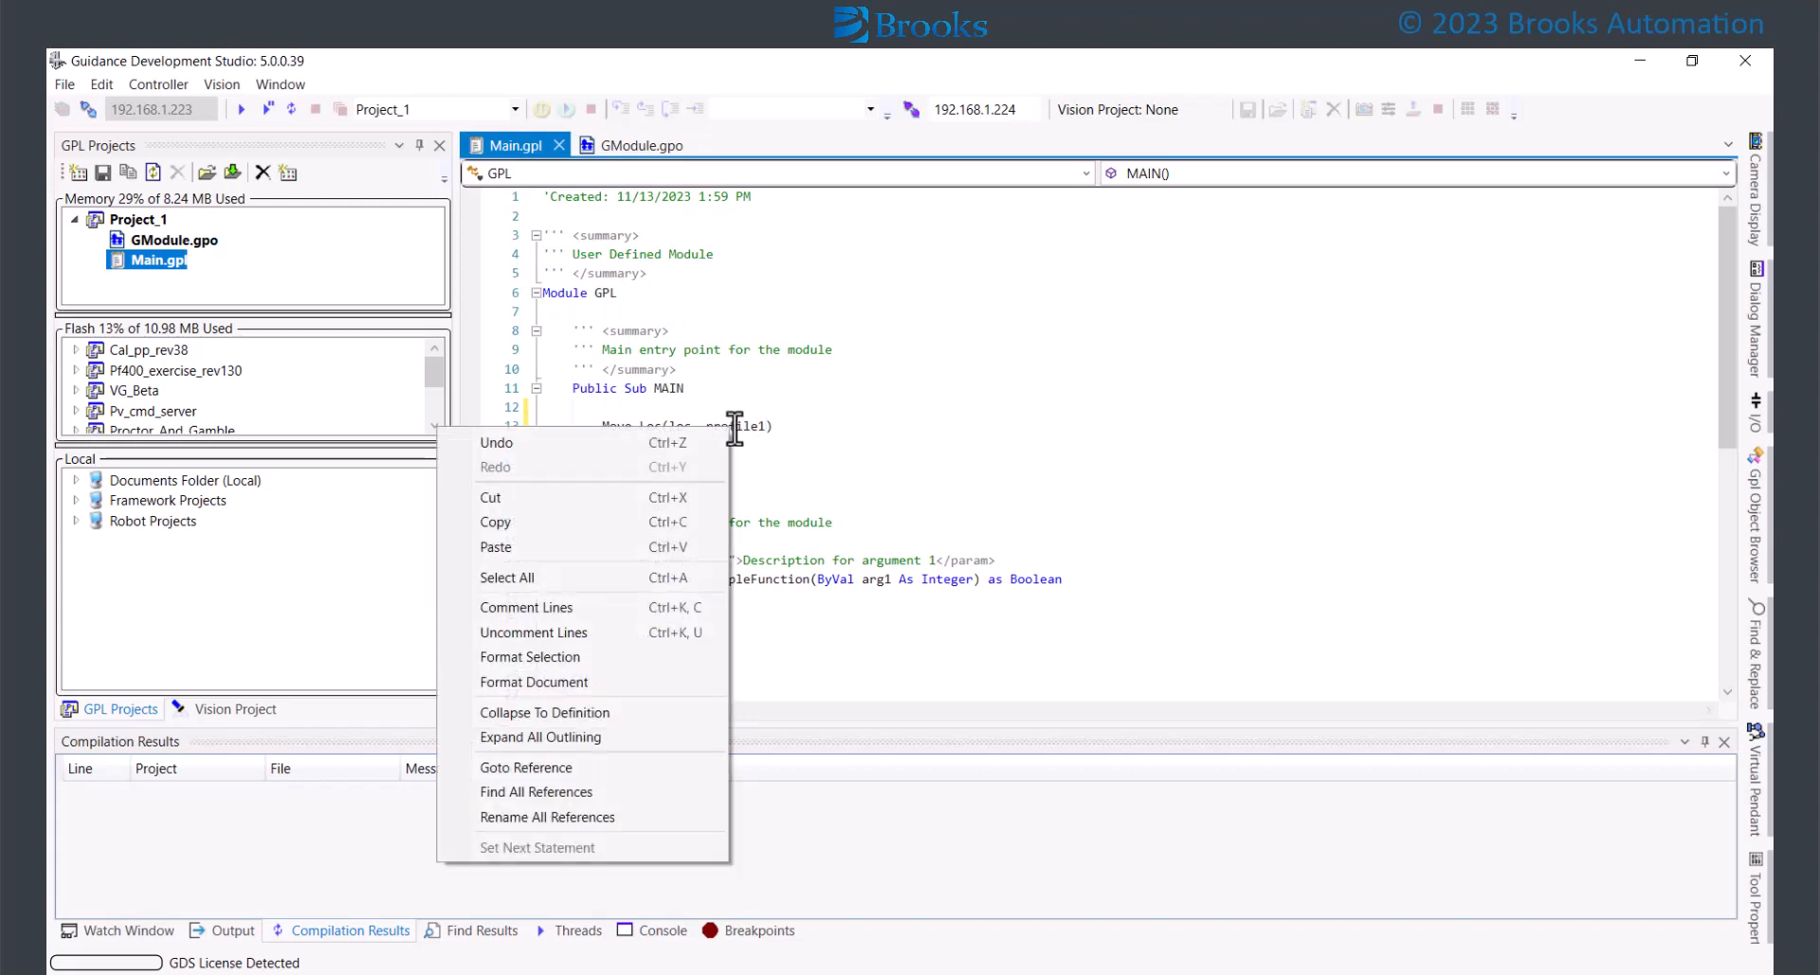
pyautogui.click(641, 792)
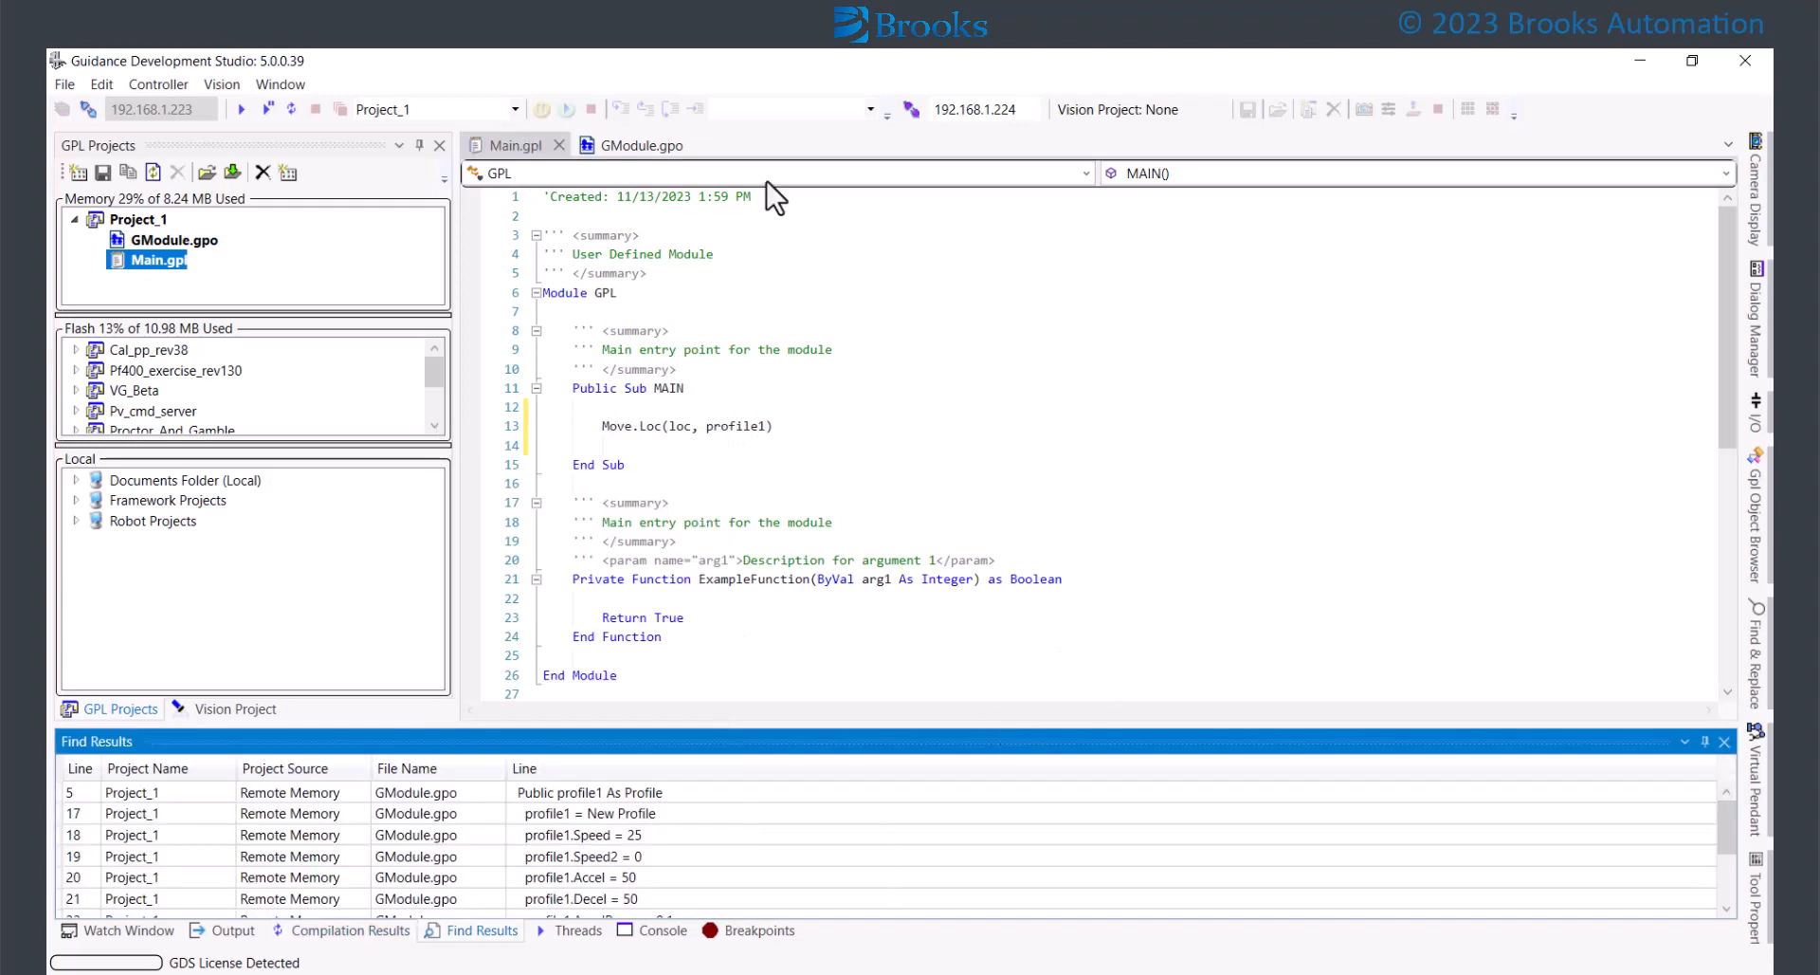
pyautogui.click(631, 149)
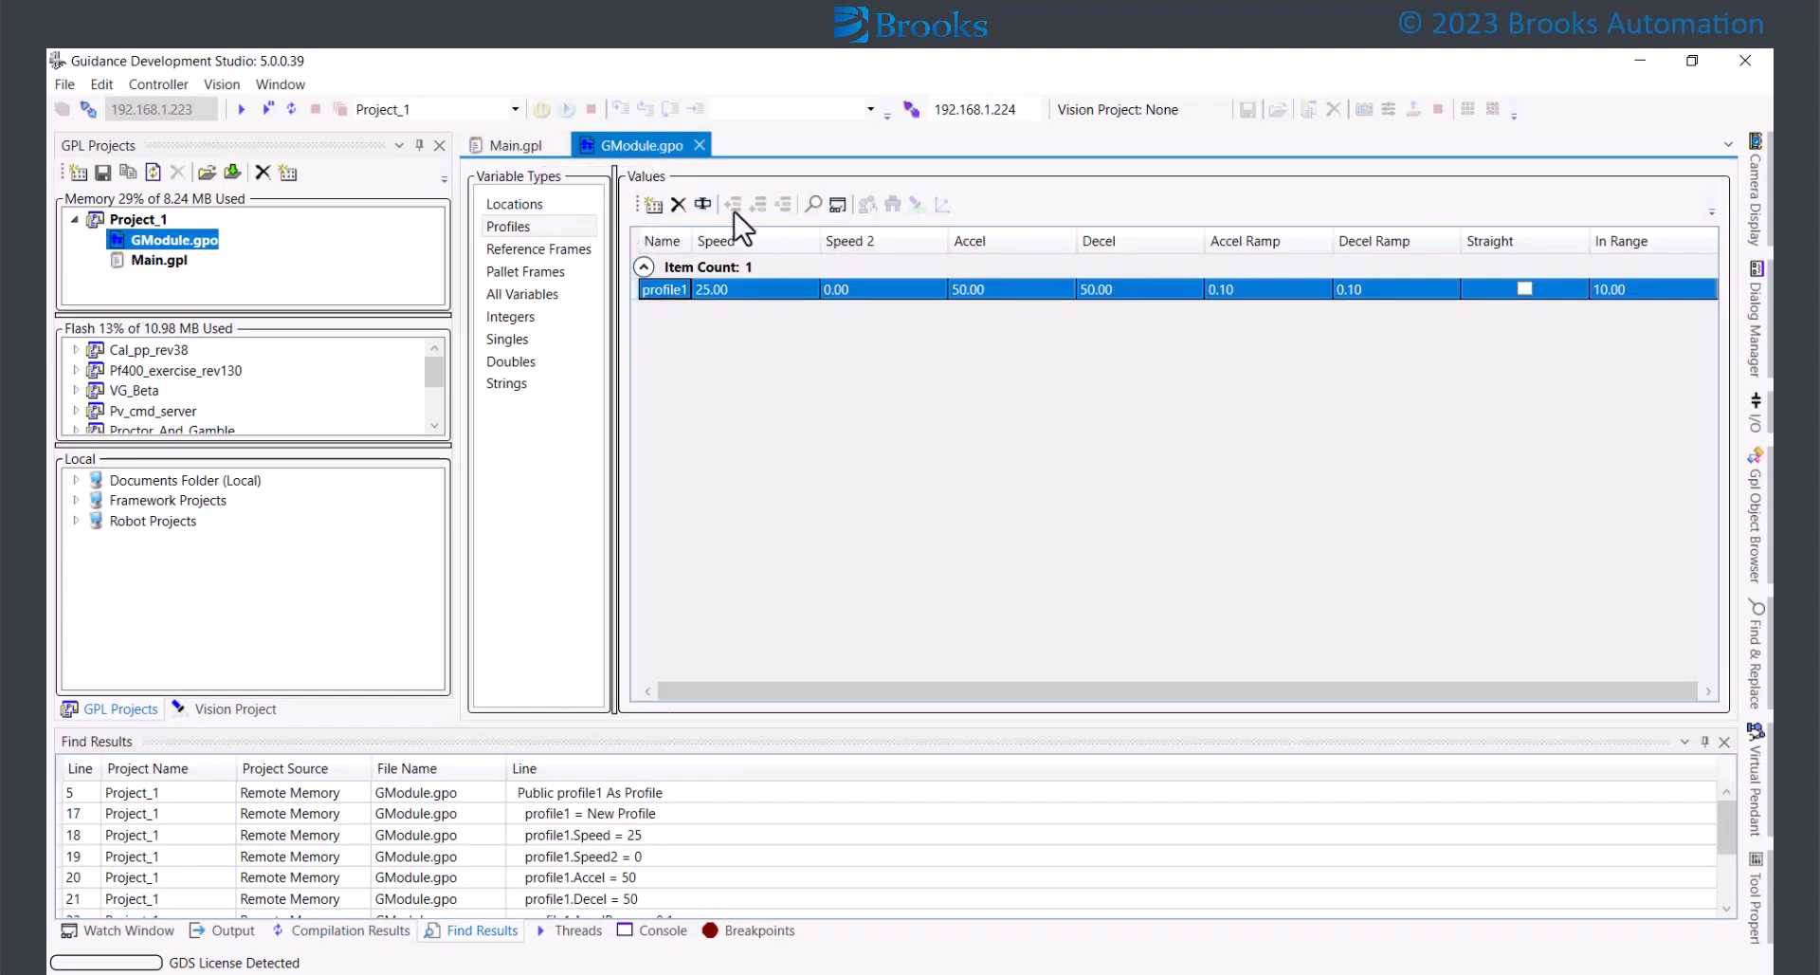
pyautogui.click(813, 205)
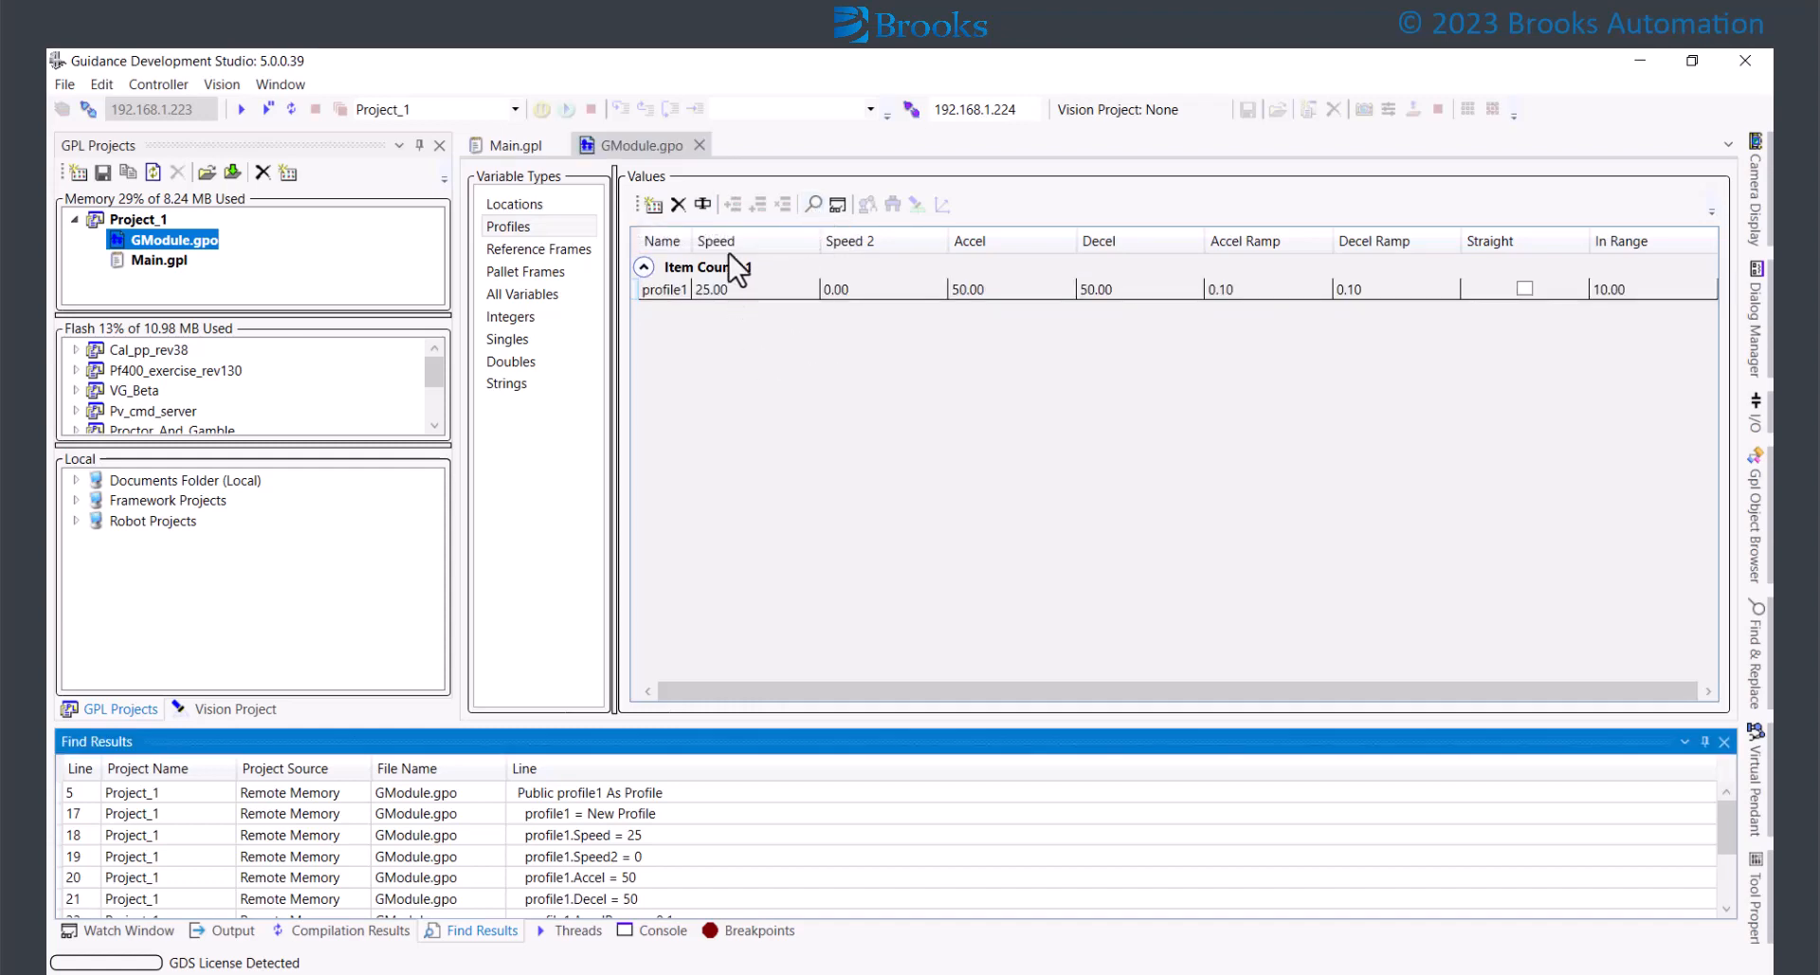
# Find all references to the location variable loc in GModule.gpo and review the results down to the Main.gpl entry
pyautogui.click(562, 207)
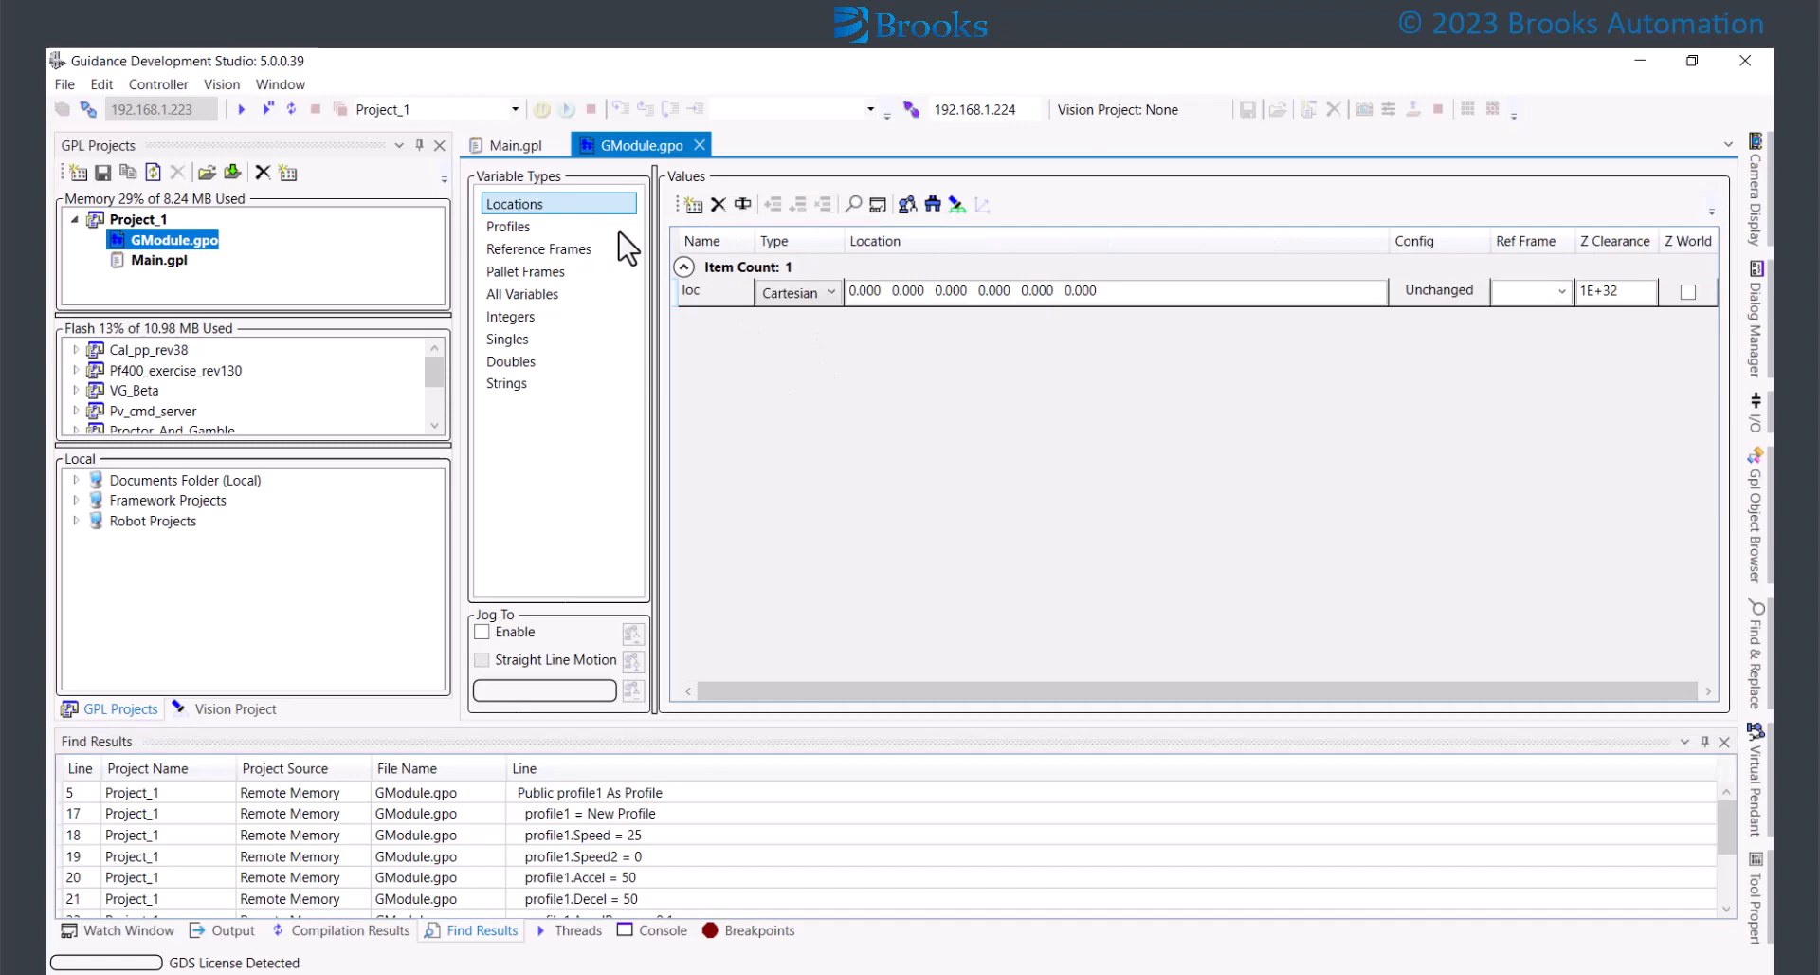
pyautogui.click(713, 292)
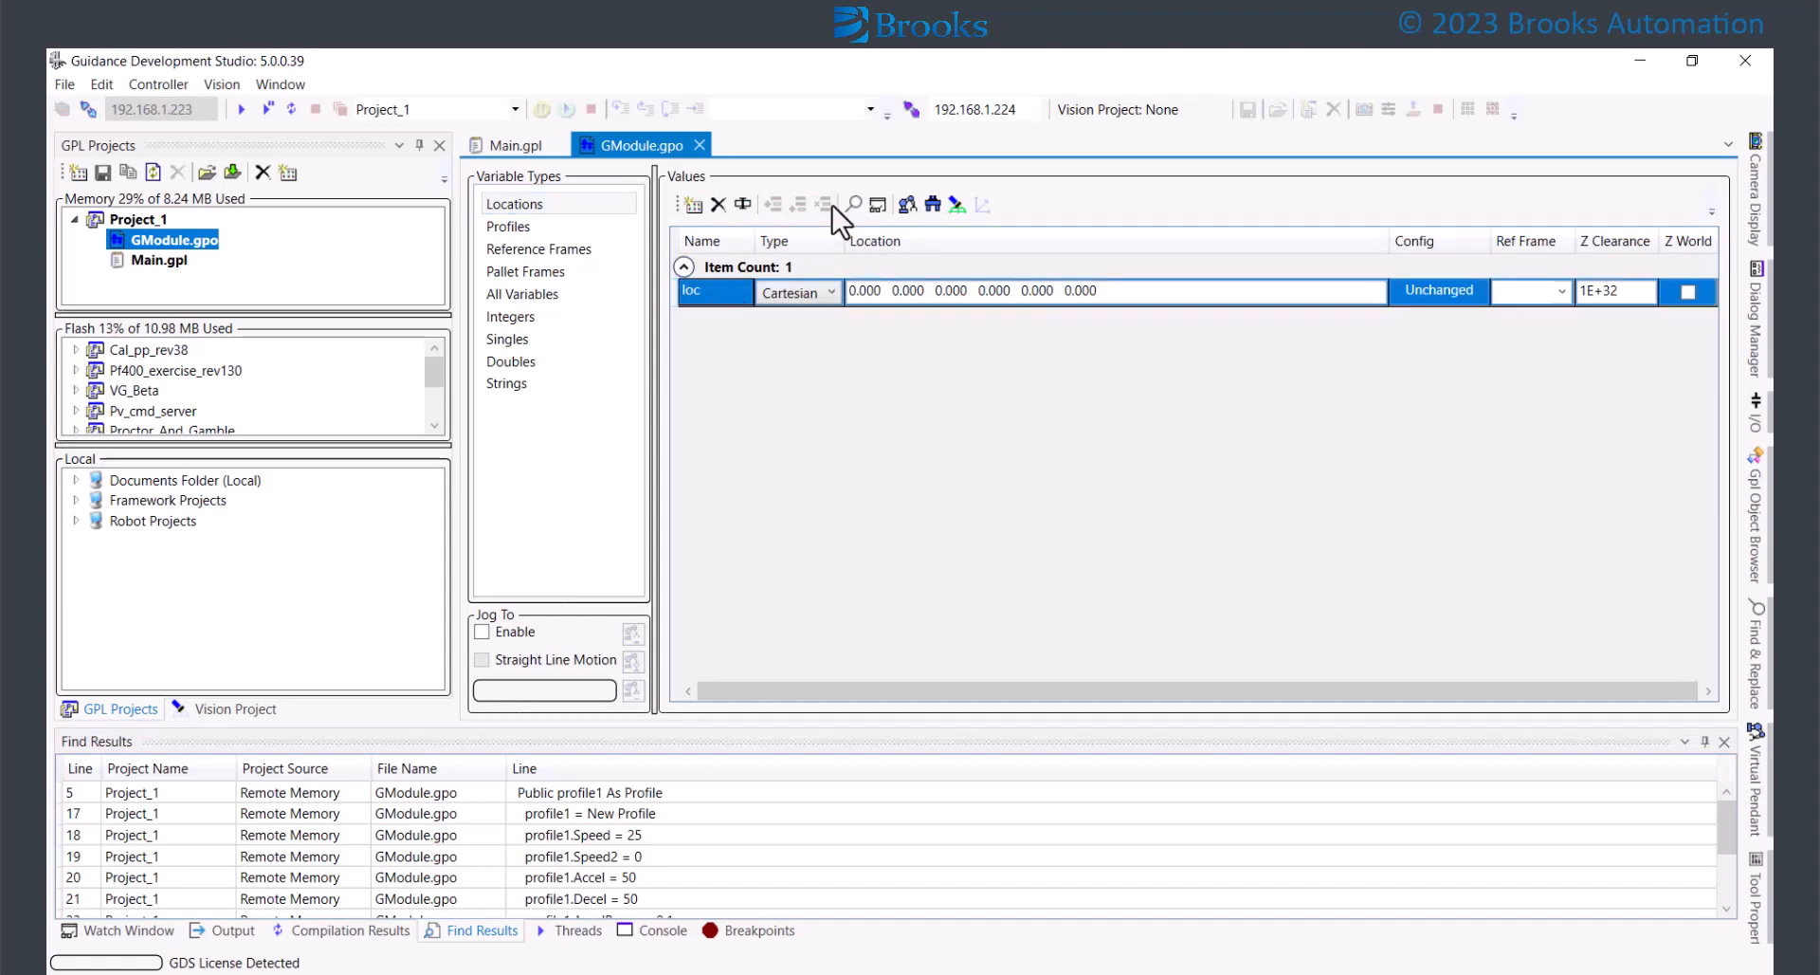
pyautogui.click(853, 206)
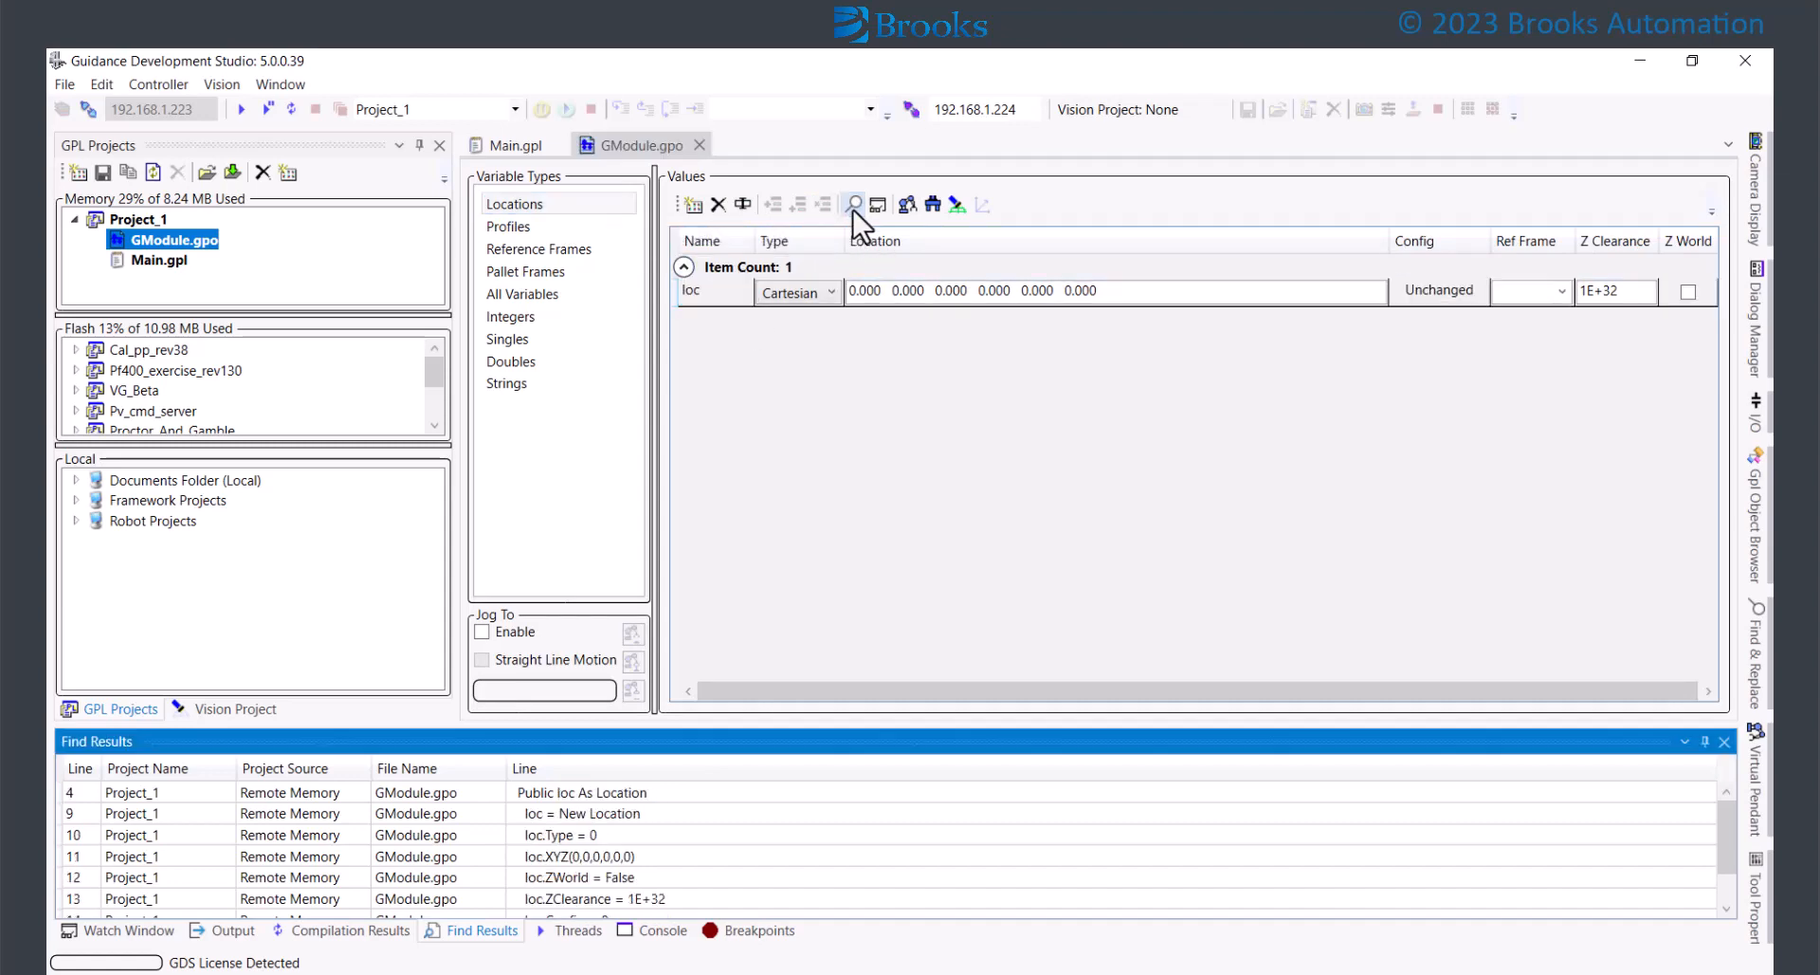
pyautogui.scroll(-2, 626, 873)
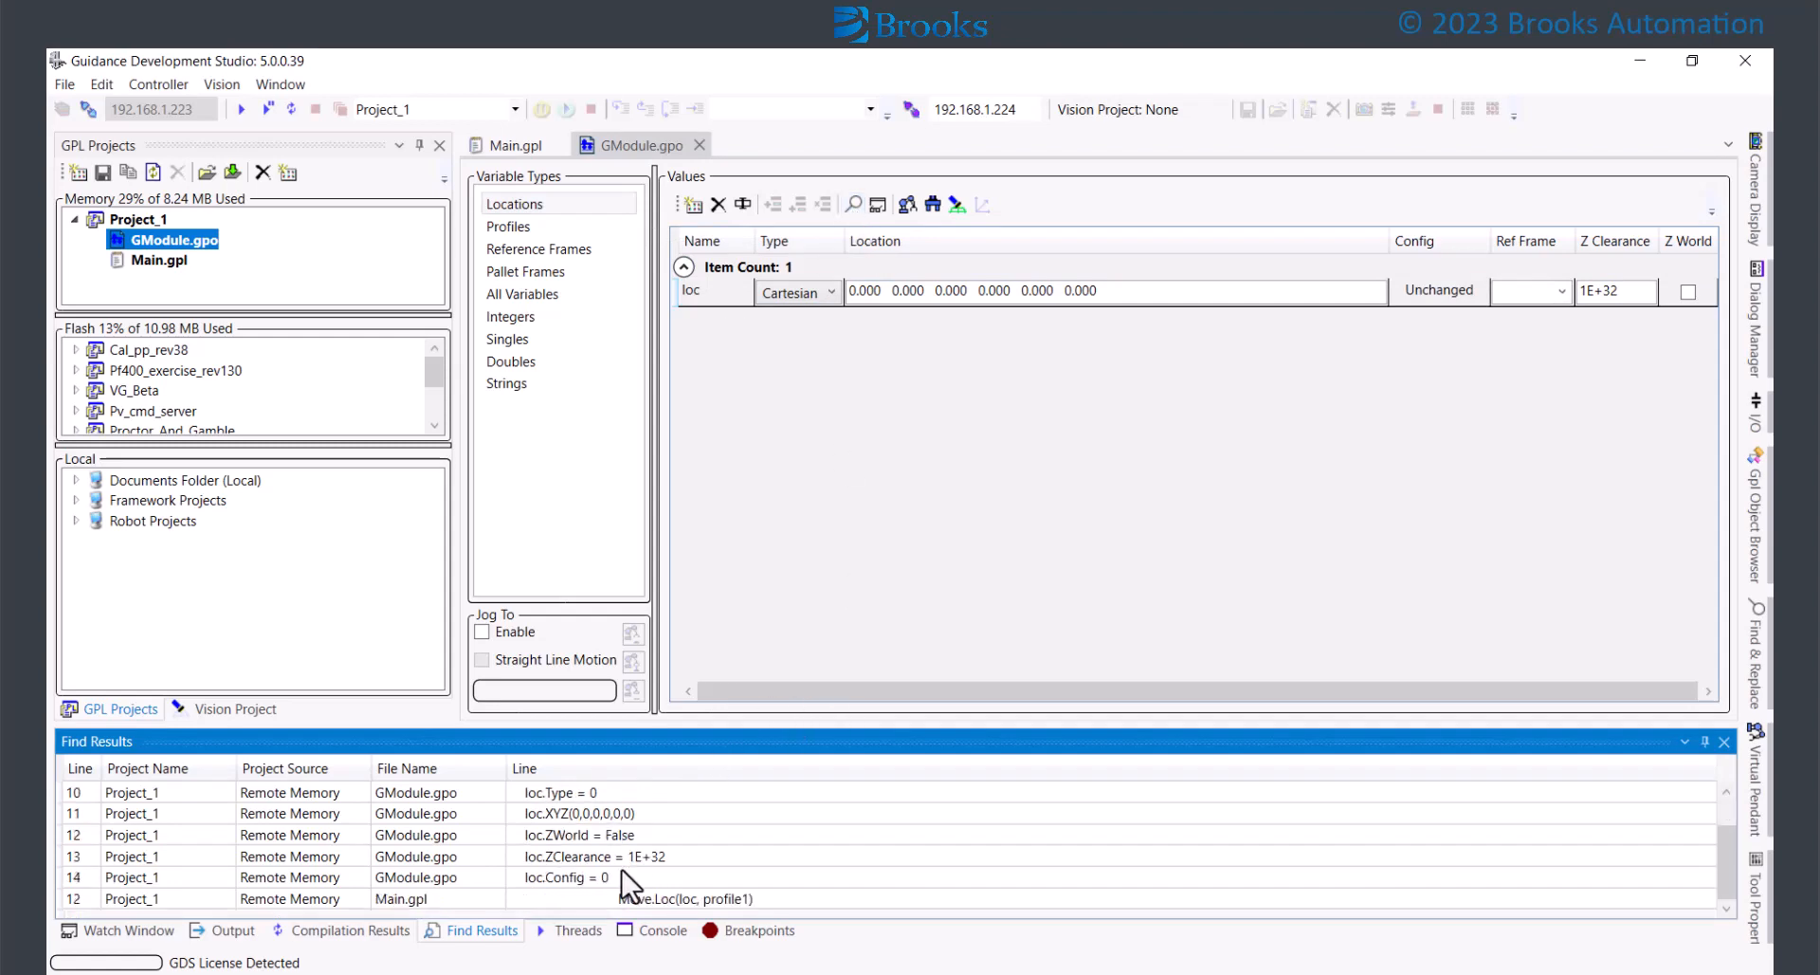
# Jump from the found references to the loc usage in Main.gpl and back to its declaration in GModule.gpo
pyautogui.doubleClick(438, 900)
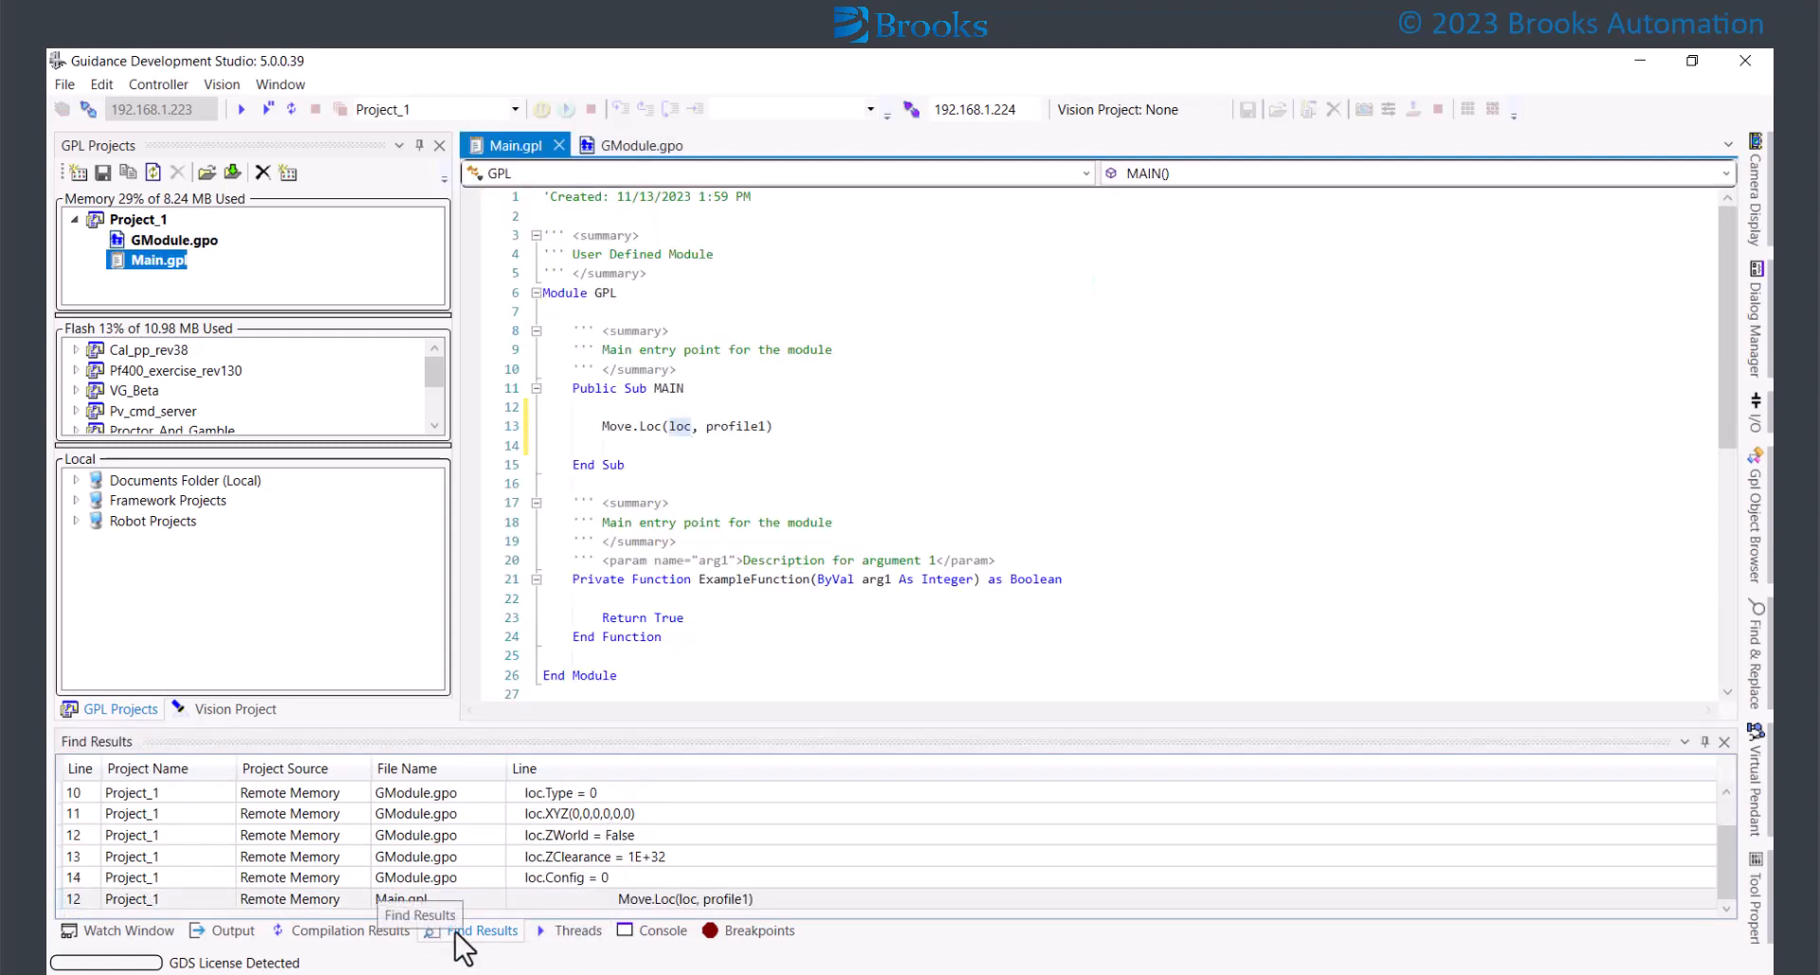
pyautogui.scroll(2, 503, 853)
pyautogui.doubleClick(567, 796)
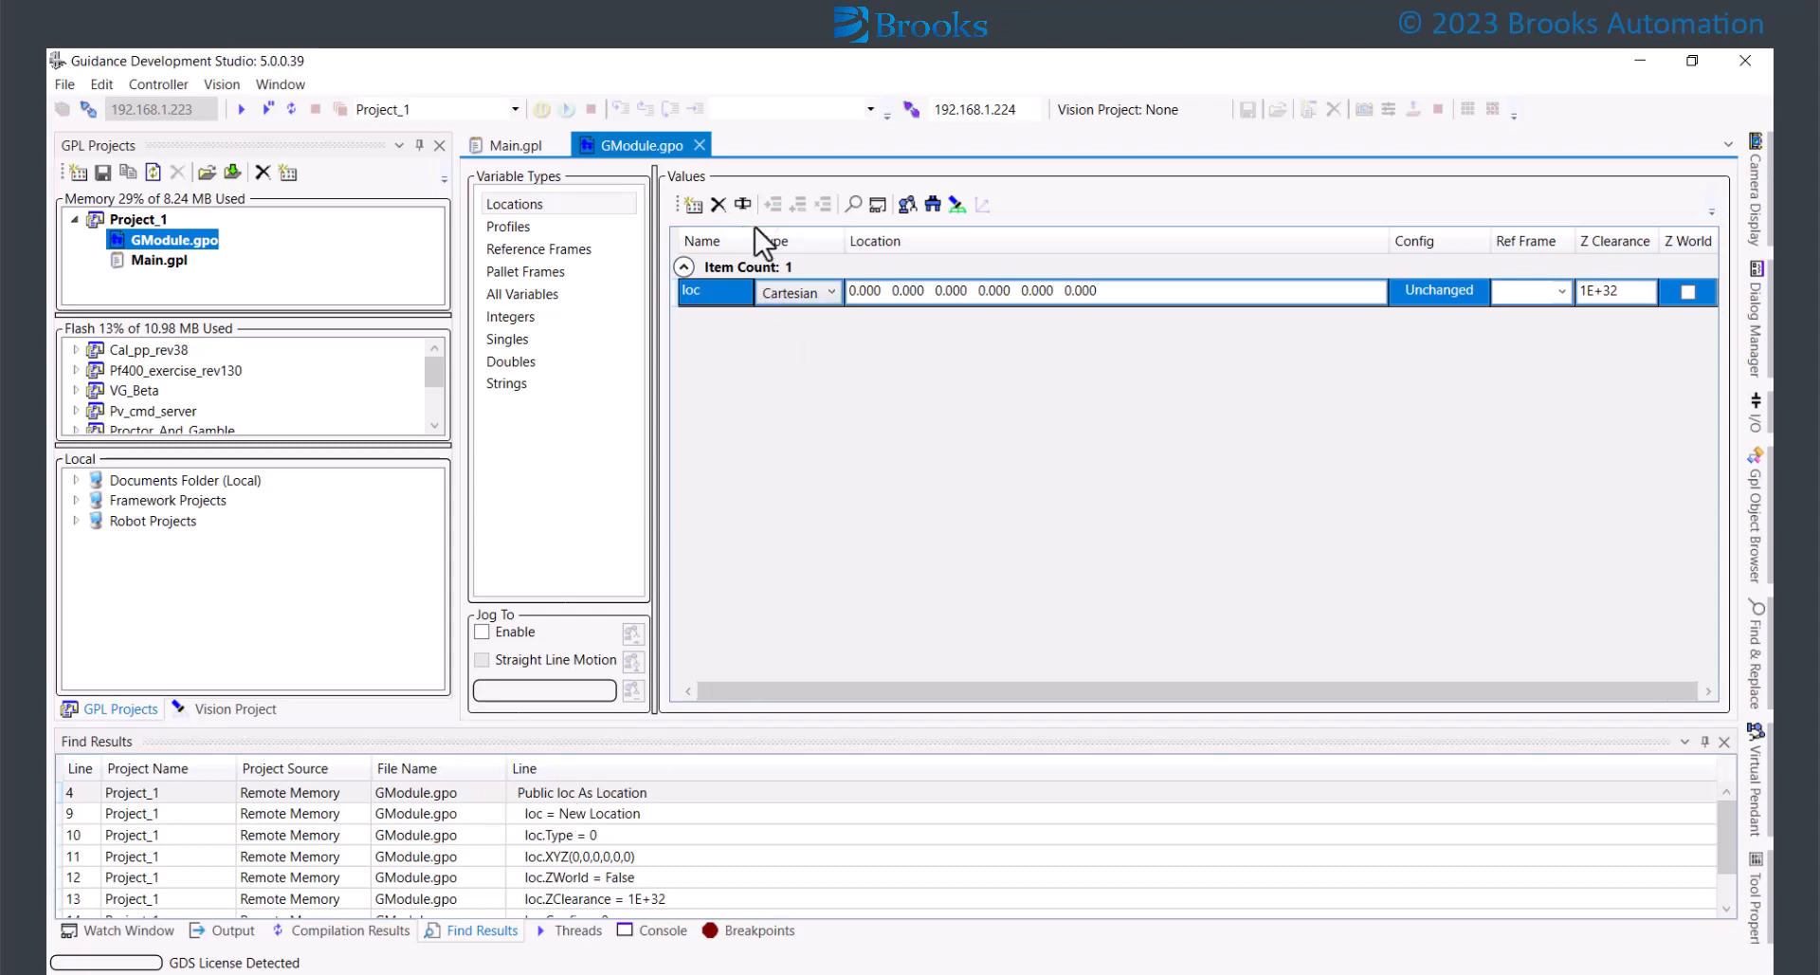
# Rename the location variable loc to loc1
pyautogui.click(745, 205)
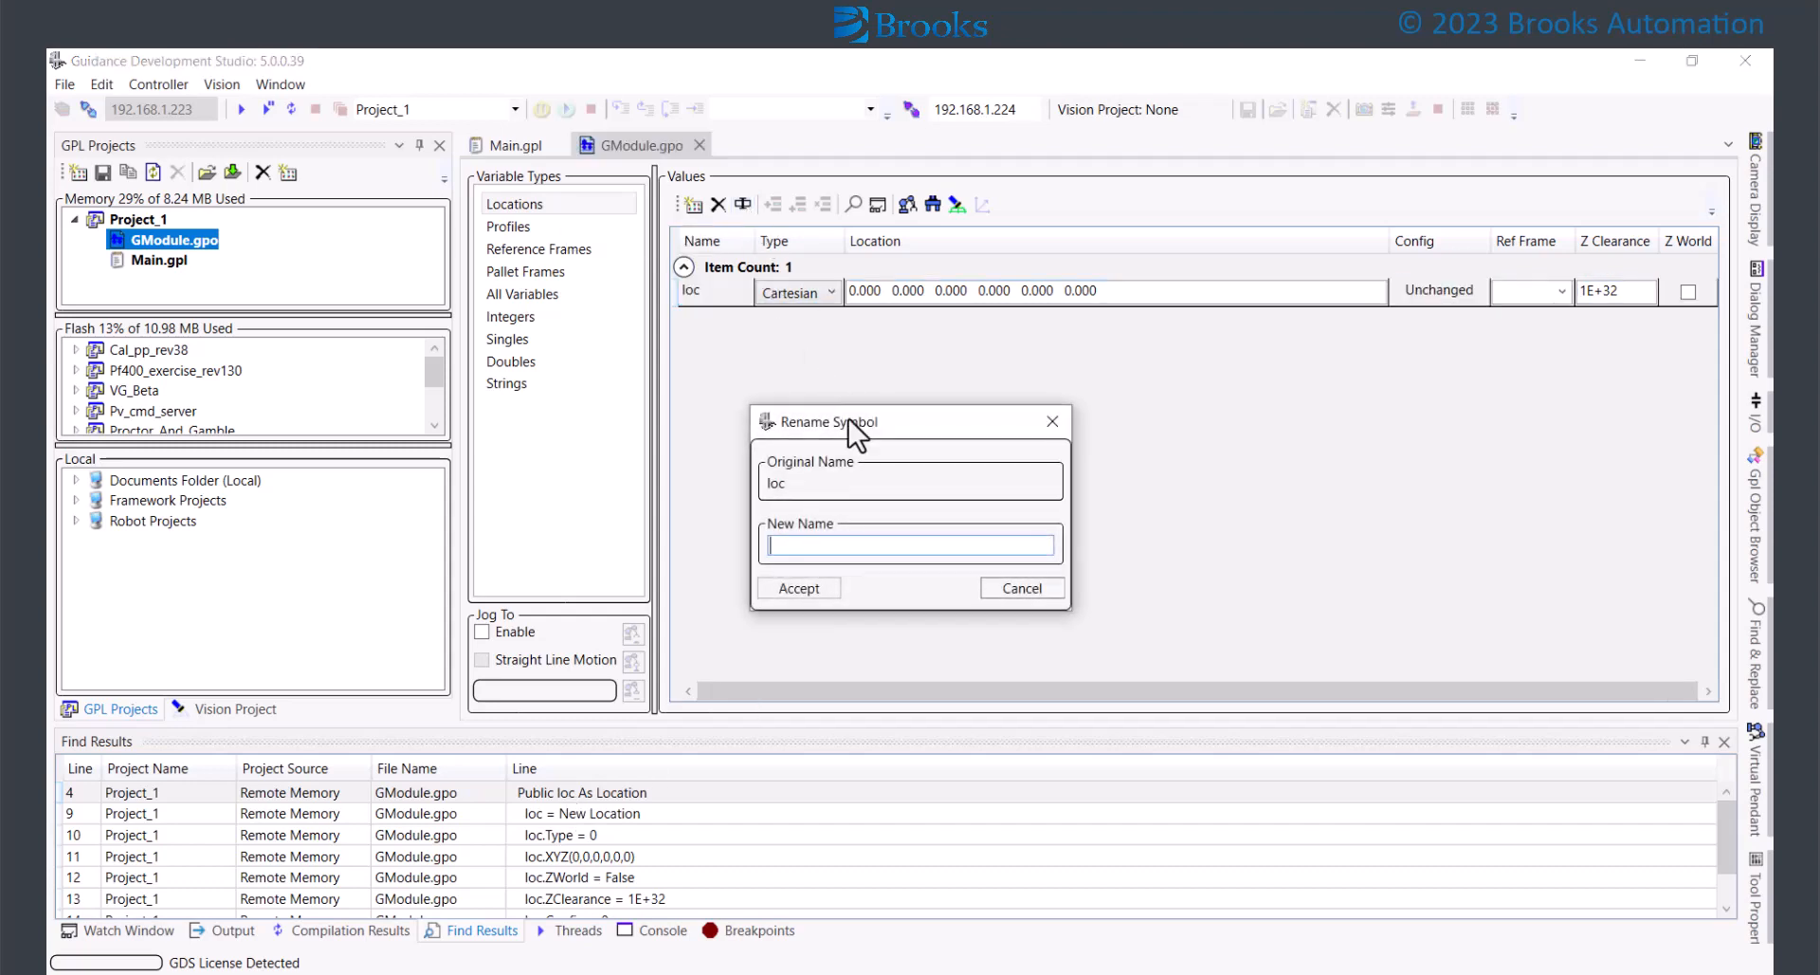
pyautogui.write('loc1')
pyautogui.click(799, 588)
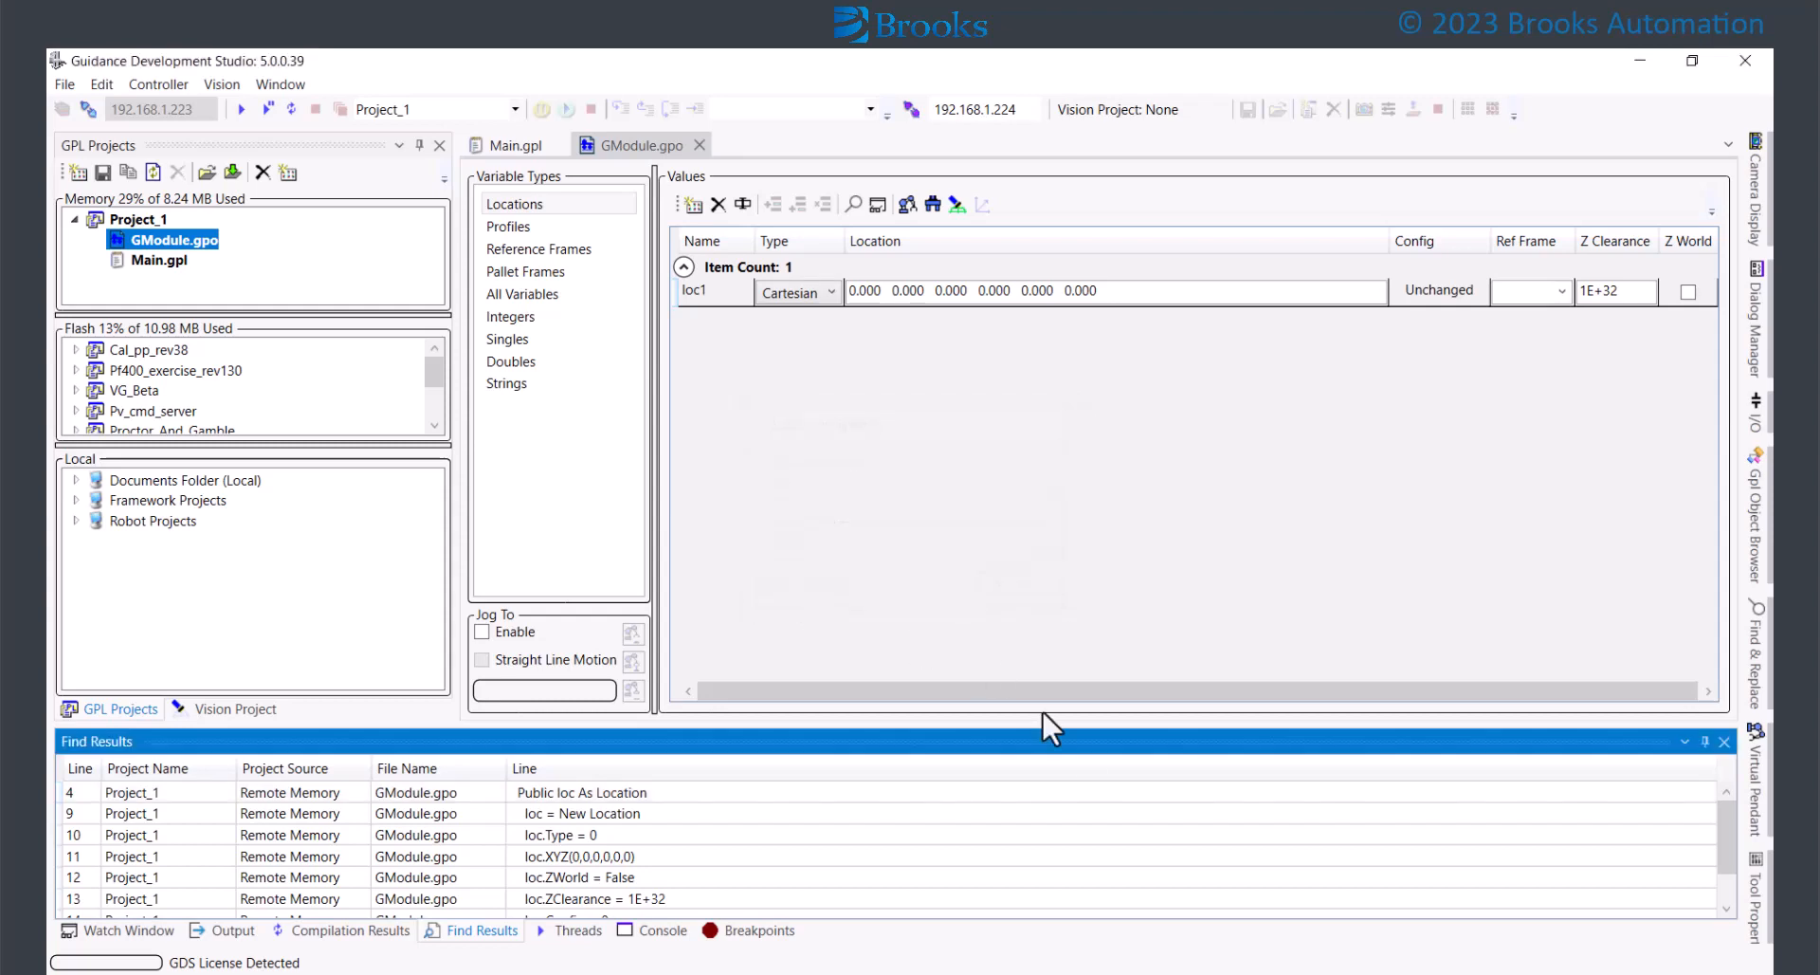
# Check the renamed argument in the Move.Loc call in Main.gpl and find all references to loc1
pyautogui.click(515, 145)
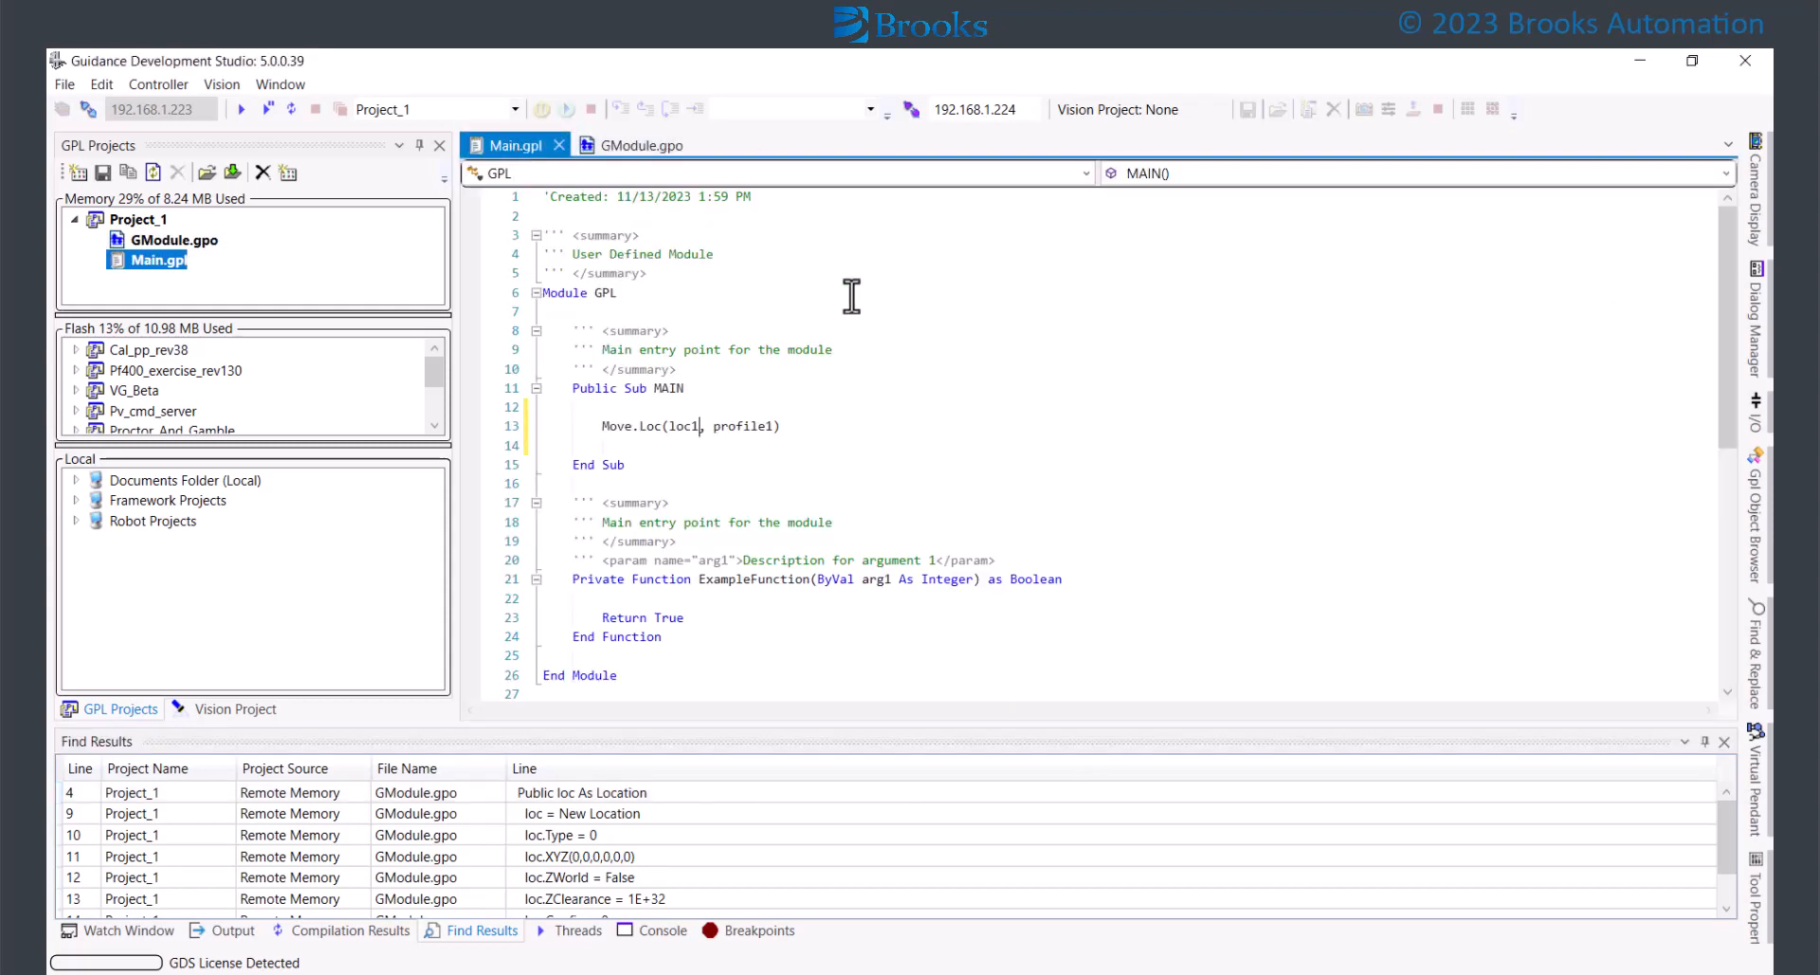
pyautogui.rightClick(687, 426)
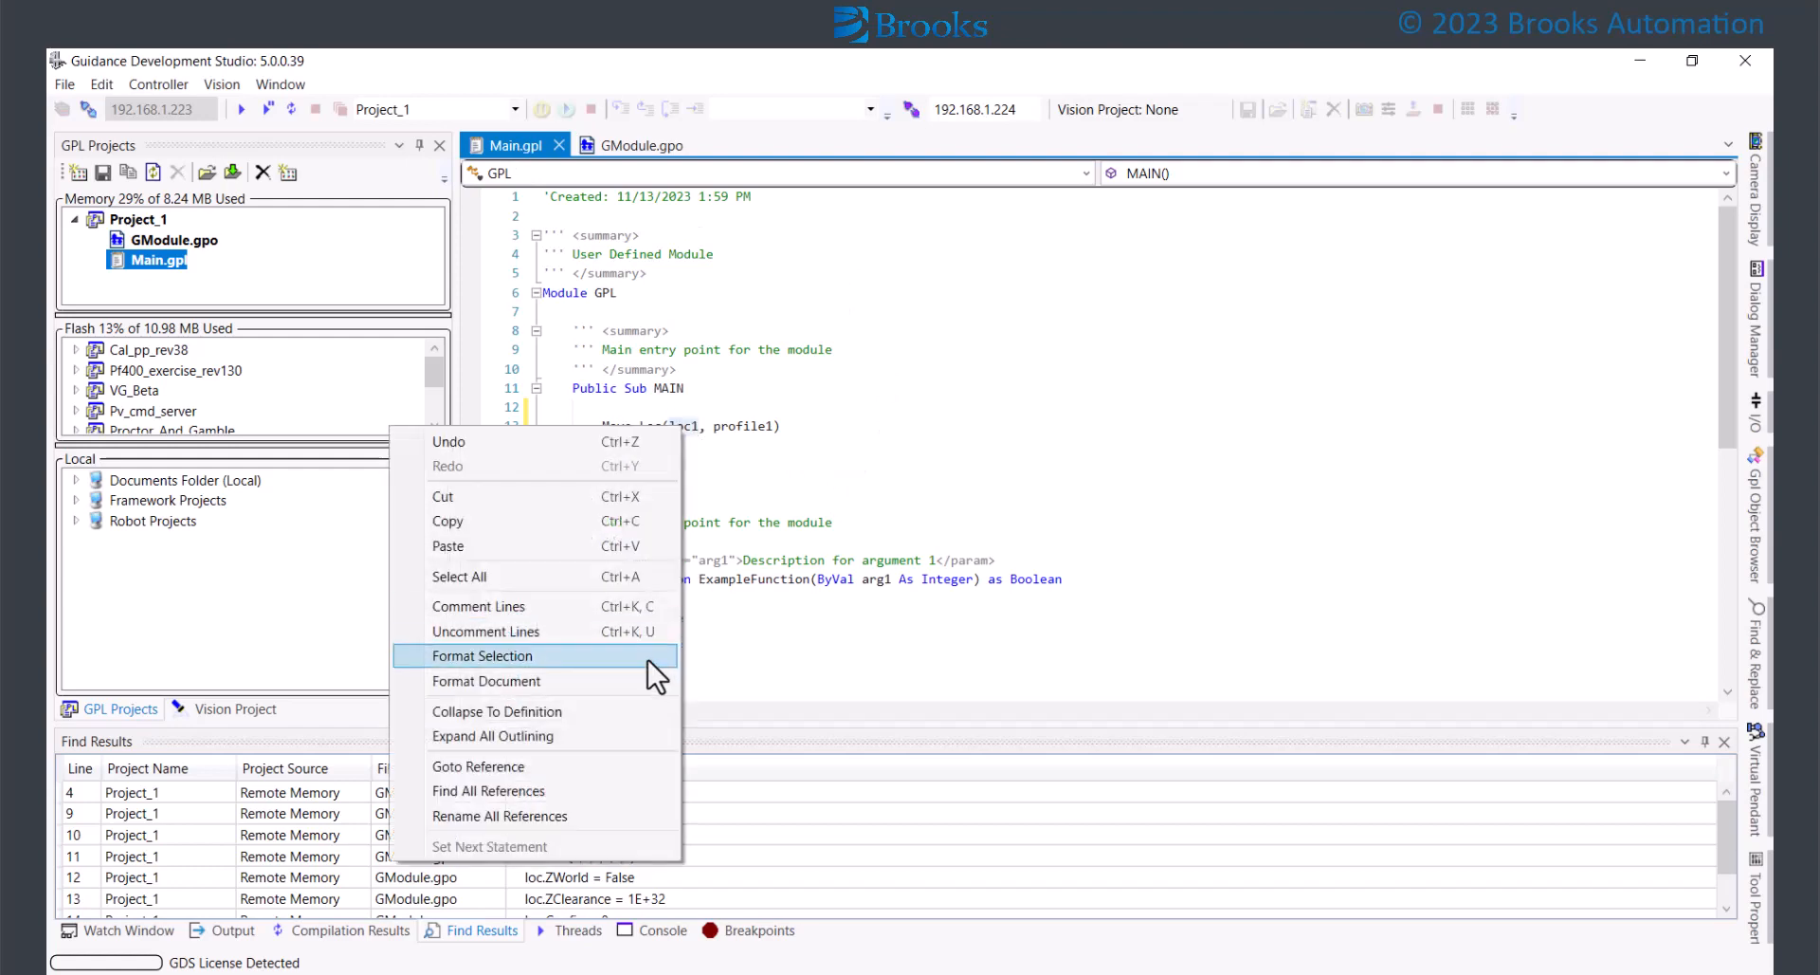
pyautogui.click(544, 788)
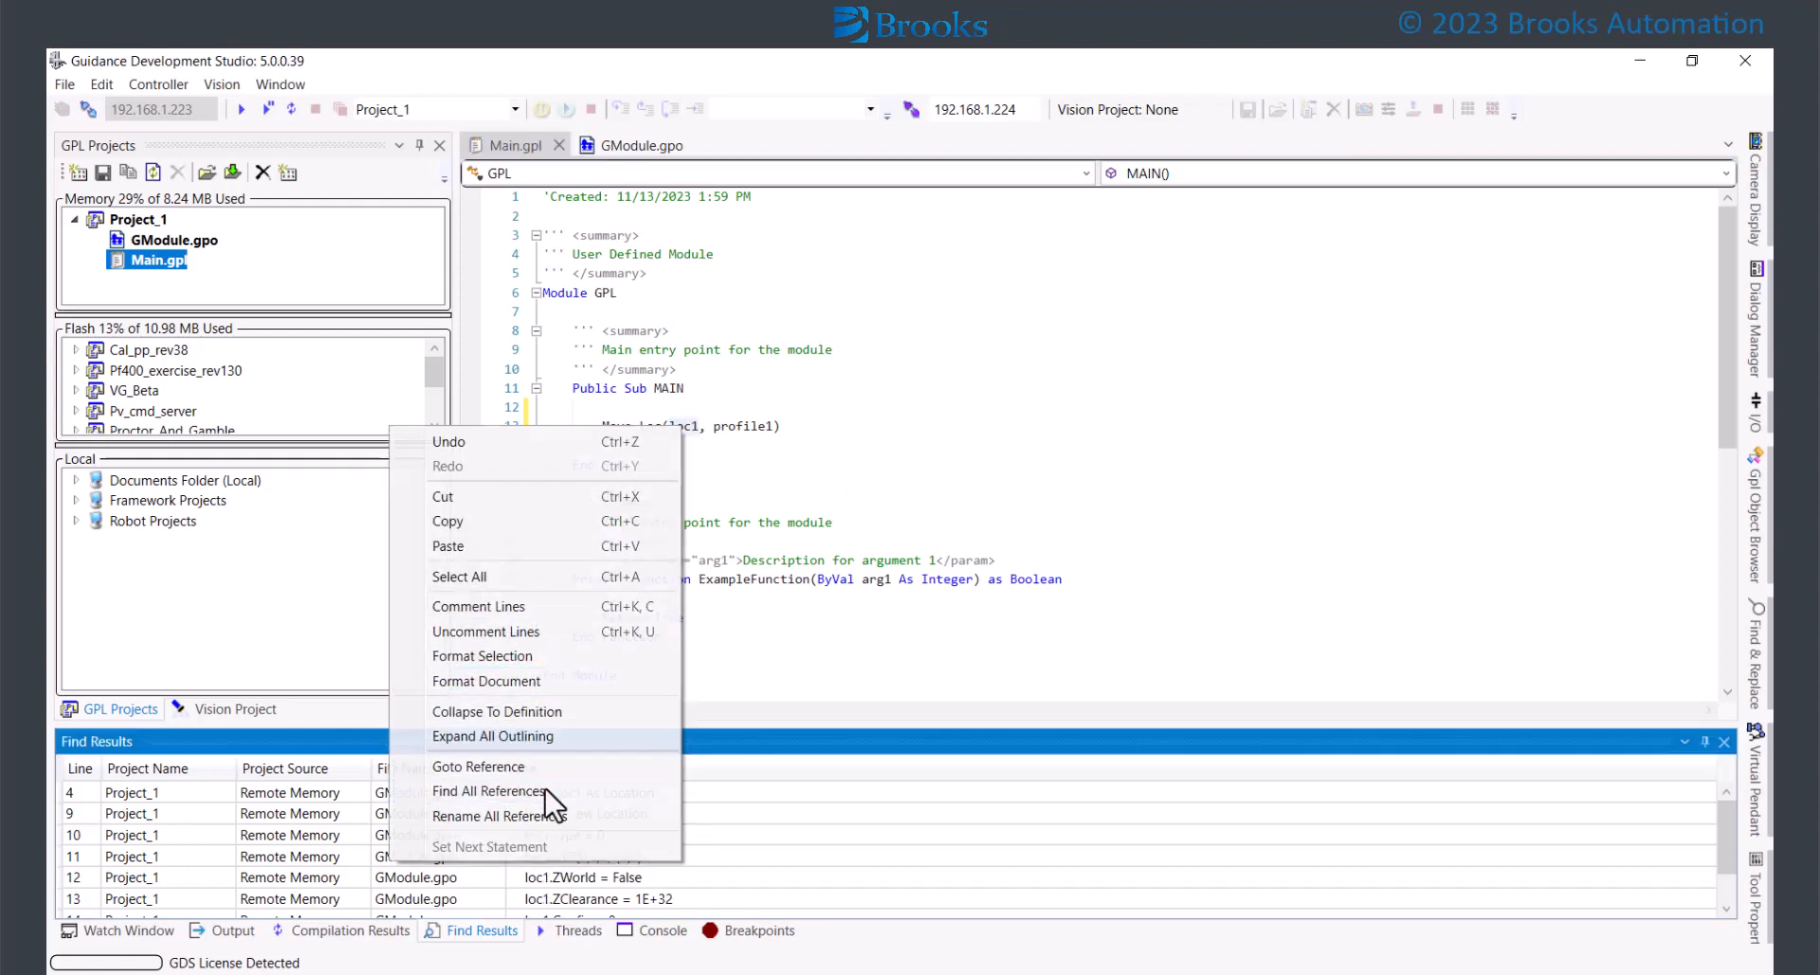
# Add the location variable loc1 from GModule.gpo to the watch window
pyautogui.click(634, 150)
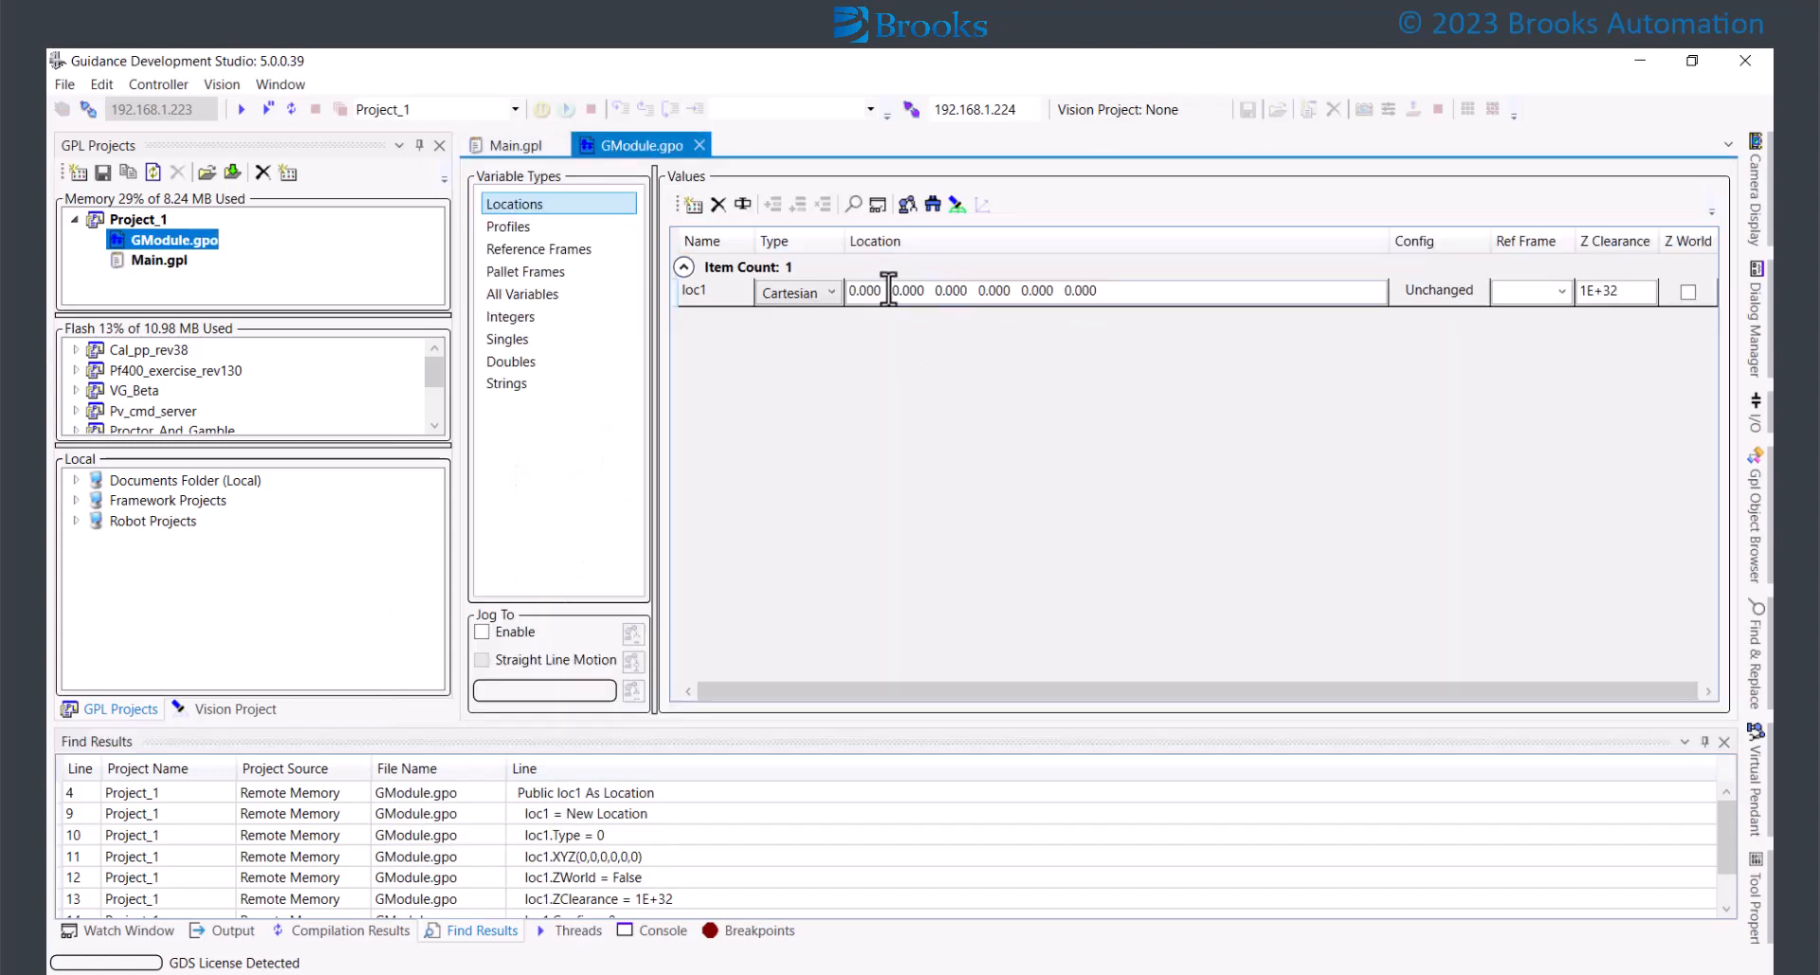
pyautogui.click(715, 292)
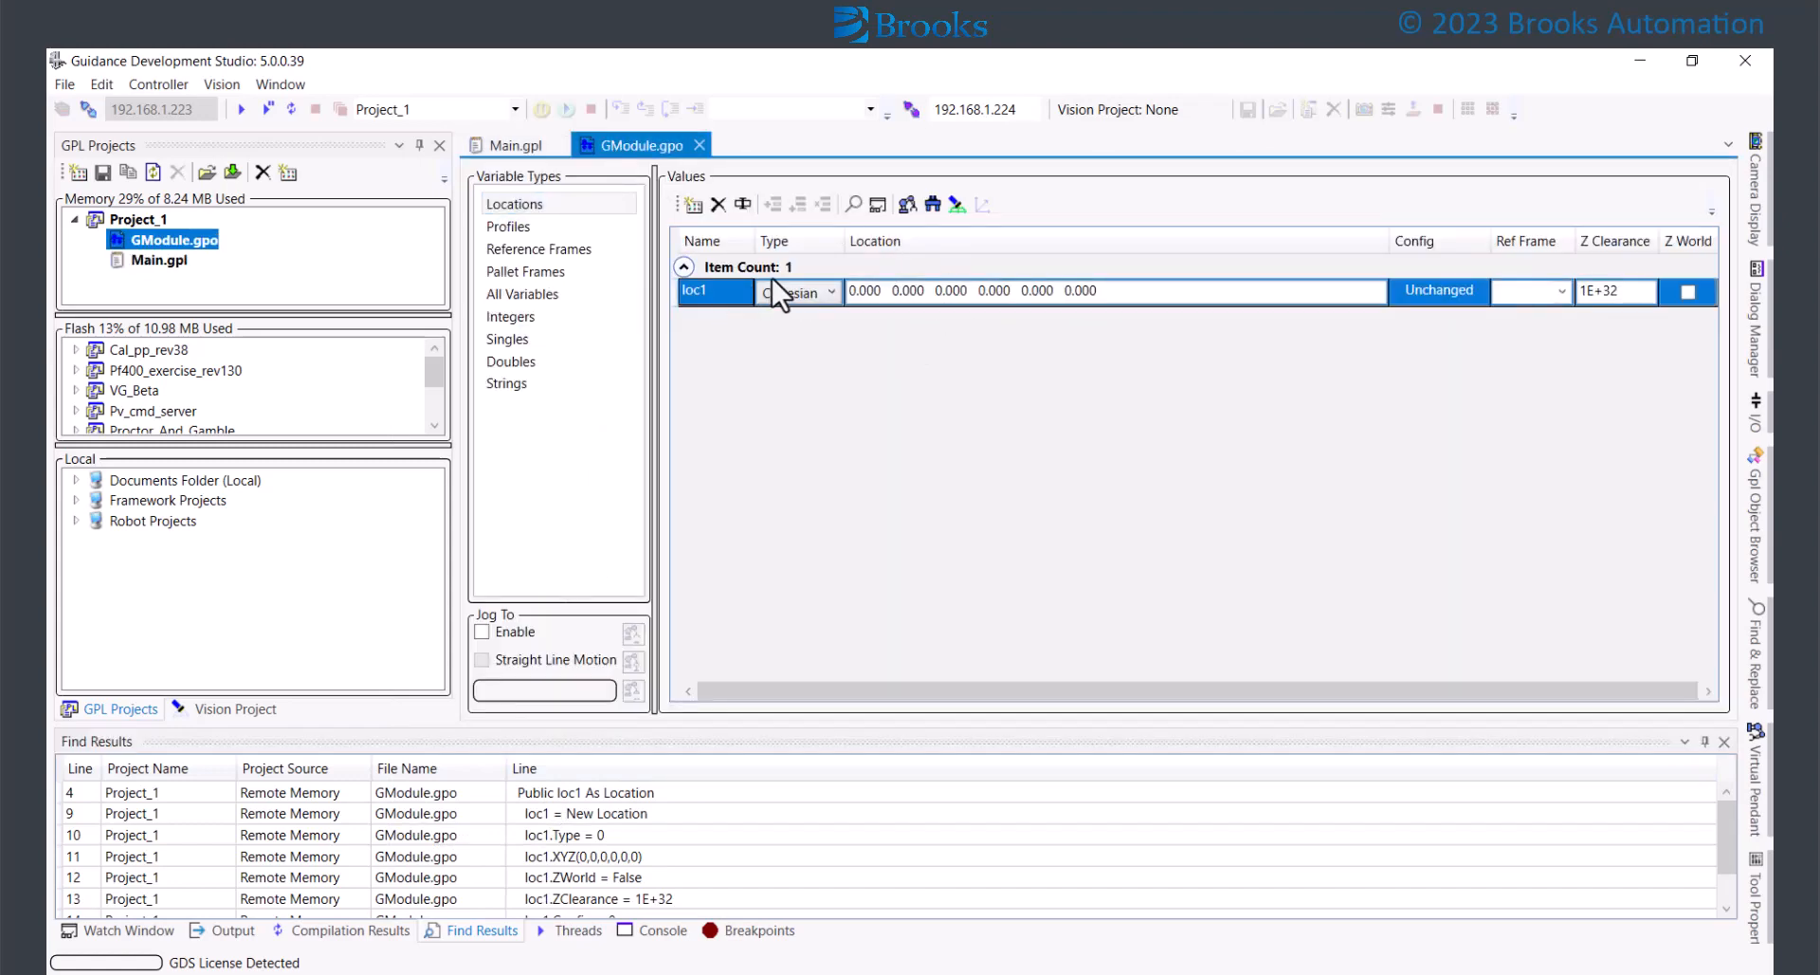
pyautogui.click(874, 208)
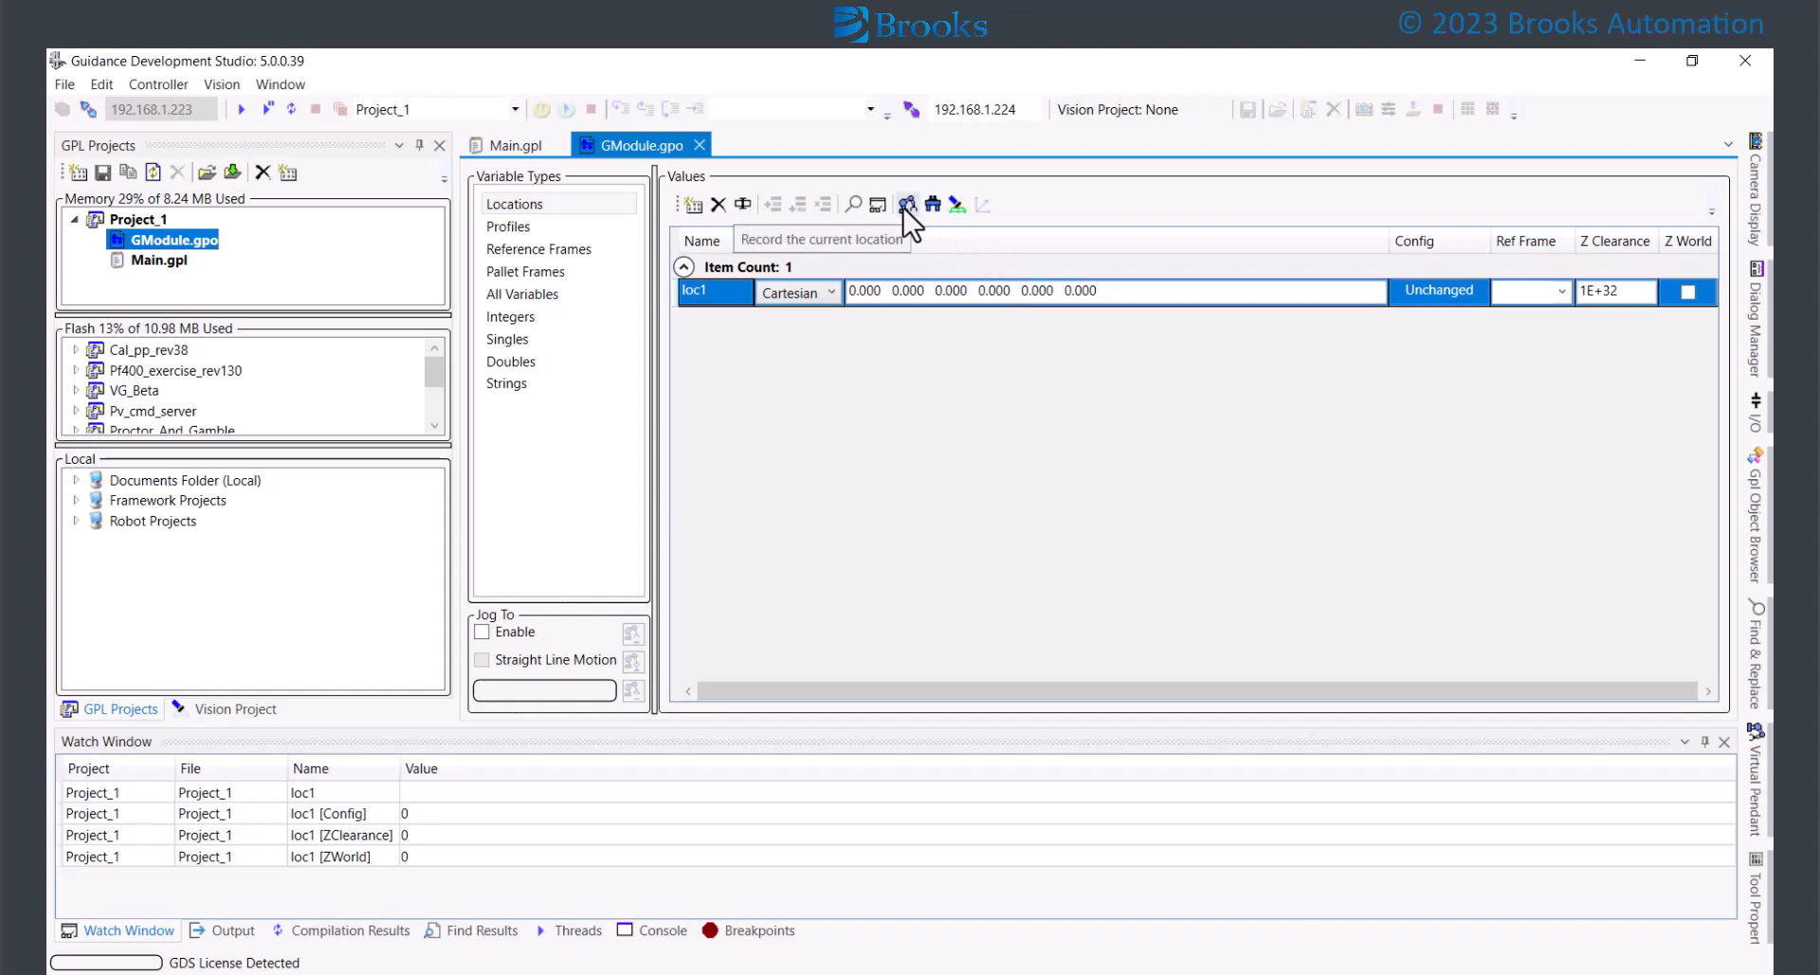
# Check the robot position in the Virtual Pendant and record the current robot location into loc1
pyautogui.click(1758, 796)
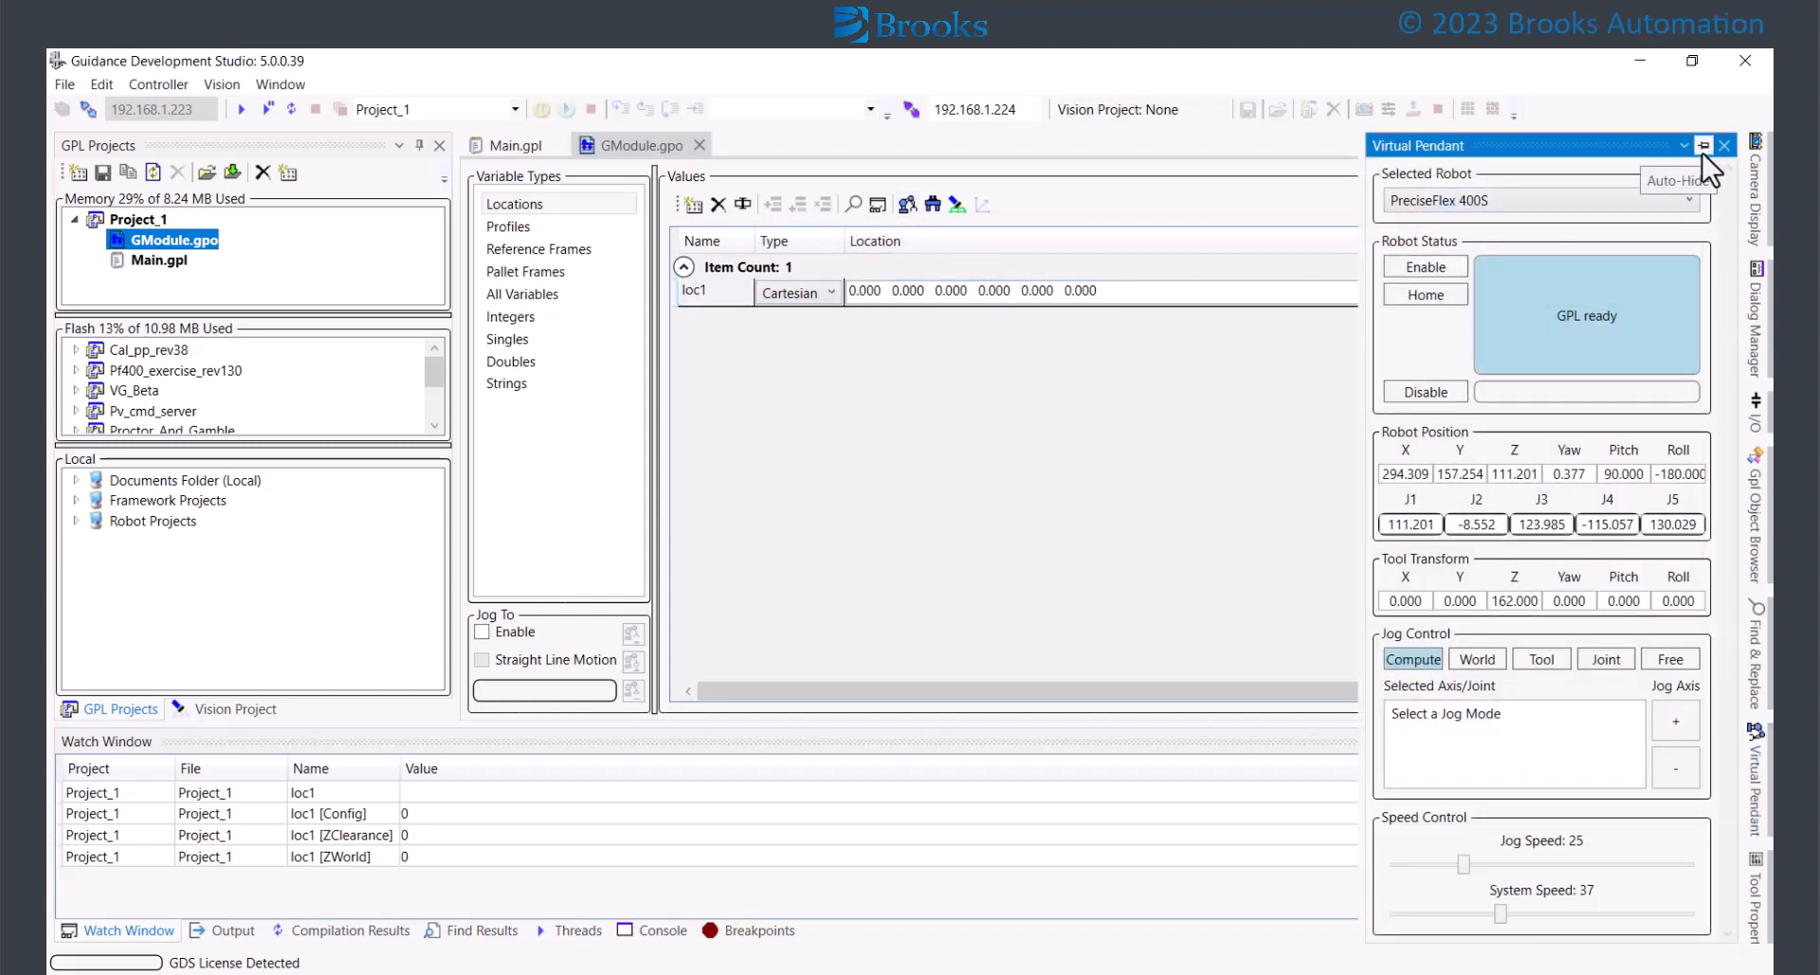
pyautogui.moveTo(1386, 479); pyautogui.dragTo(1591, 470)
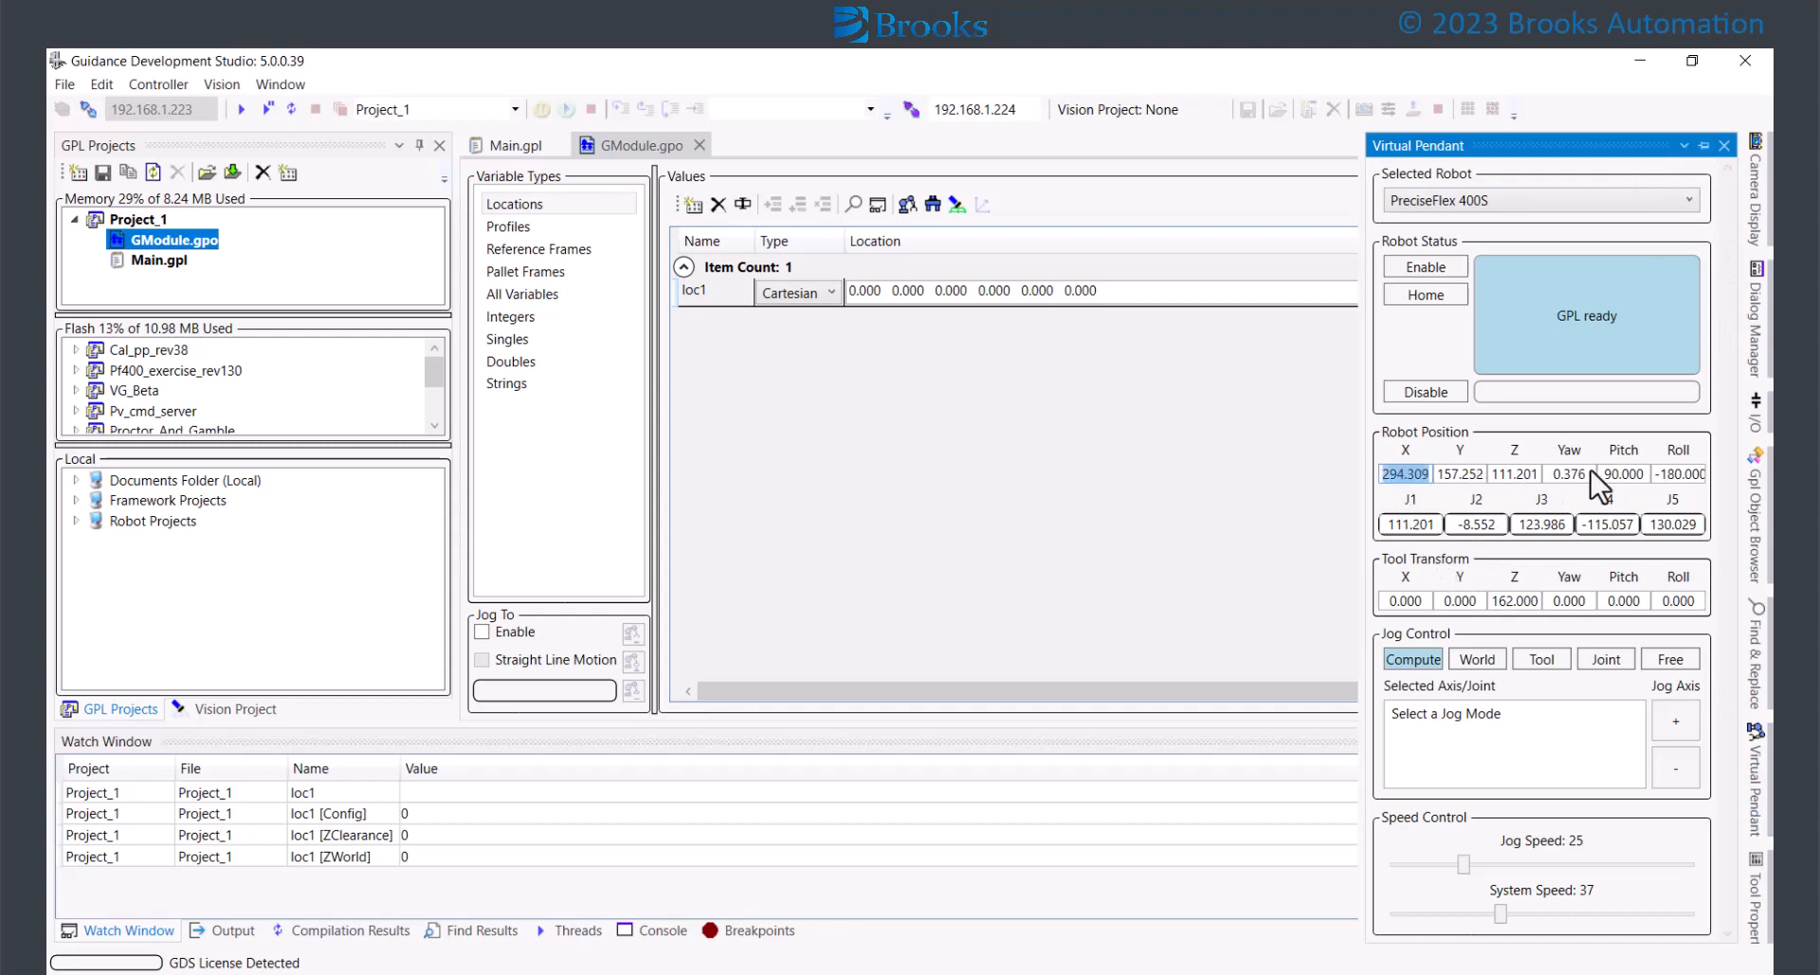
pyautogui.click(912, 210)
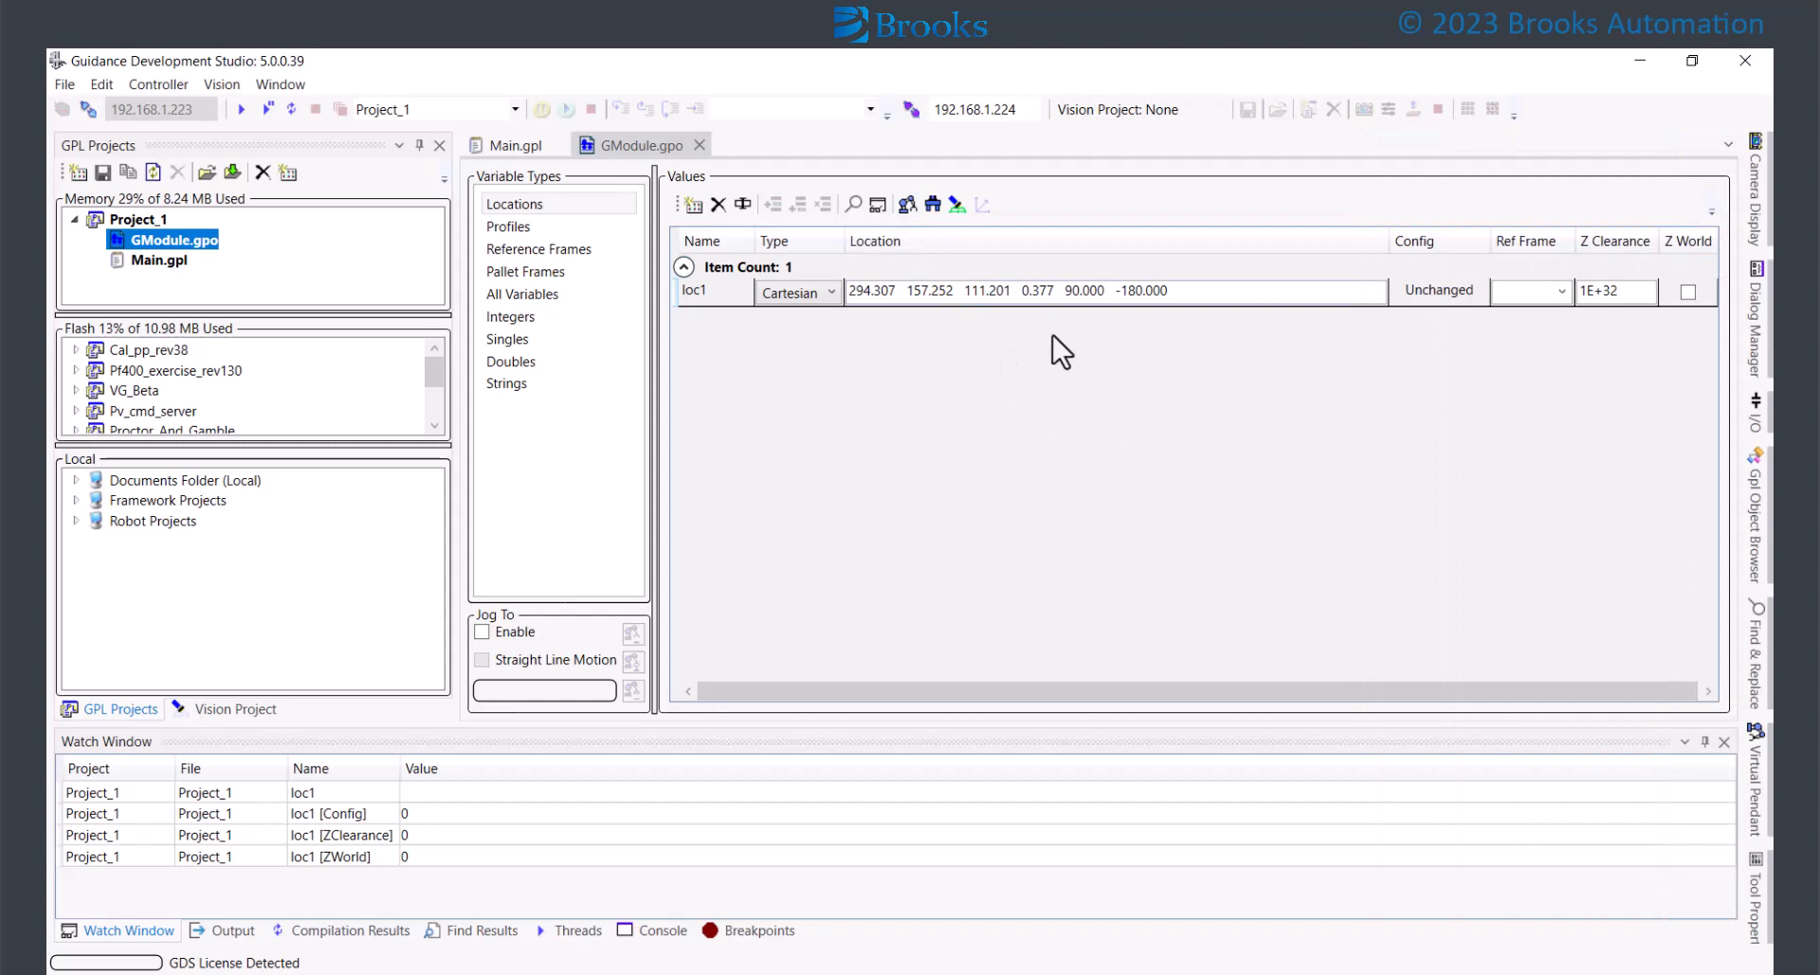
# View the camera choices offered for loc1 by the camera and vision target location tools, cancelling without selecting a camera
pyautogui.click(932, 205)
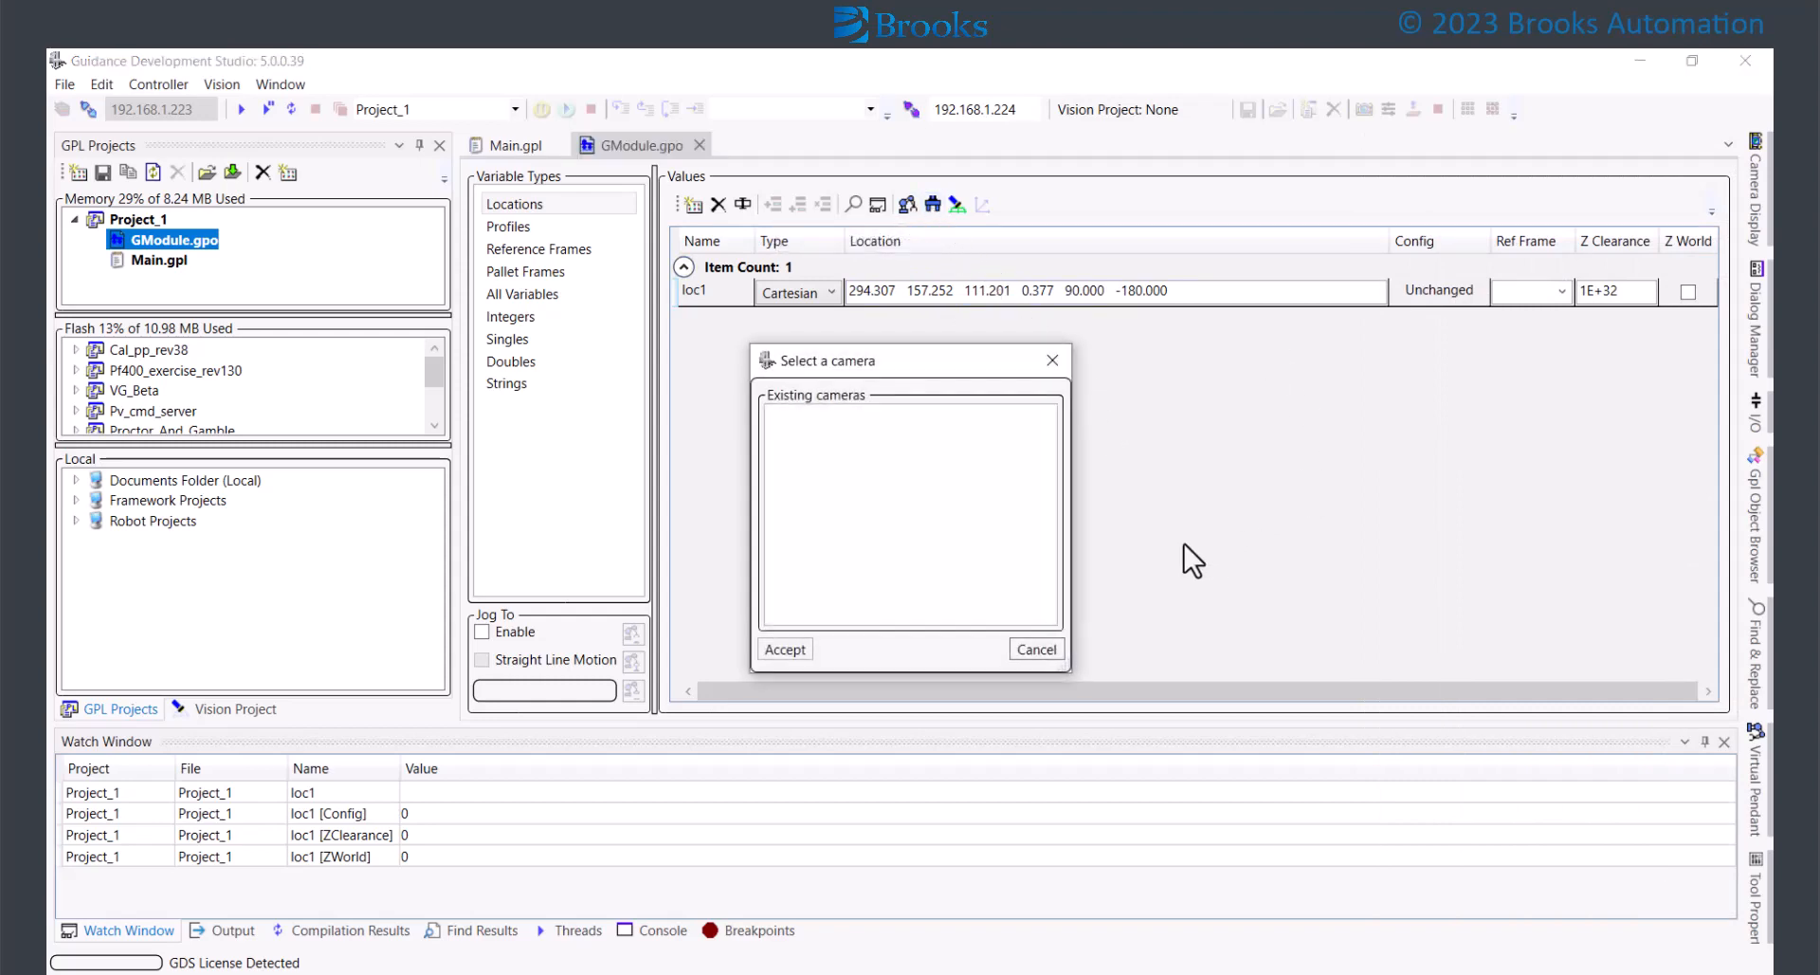
pyautogui.click(1018, 648)
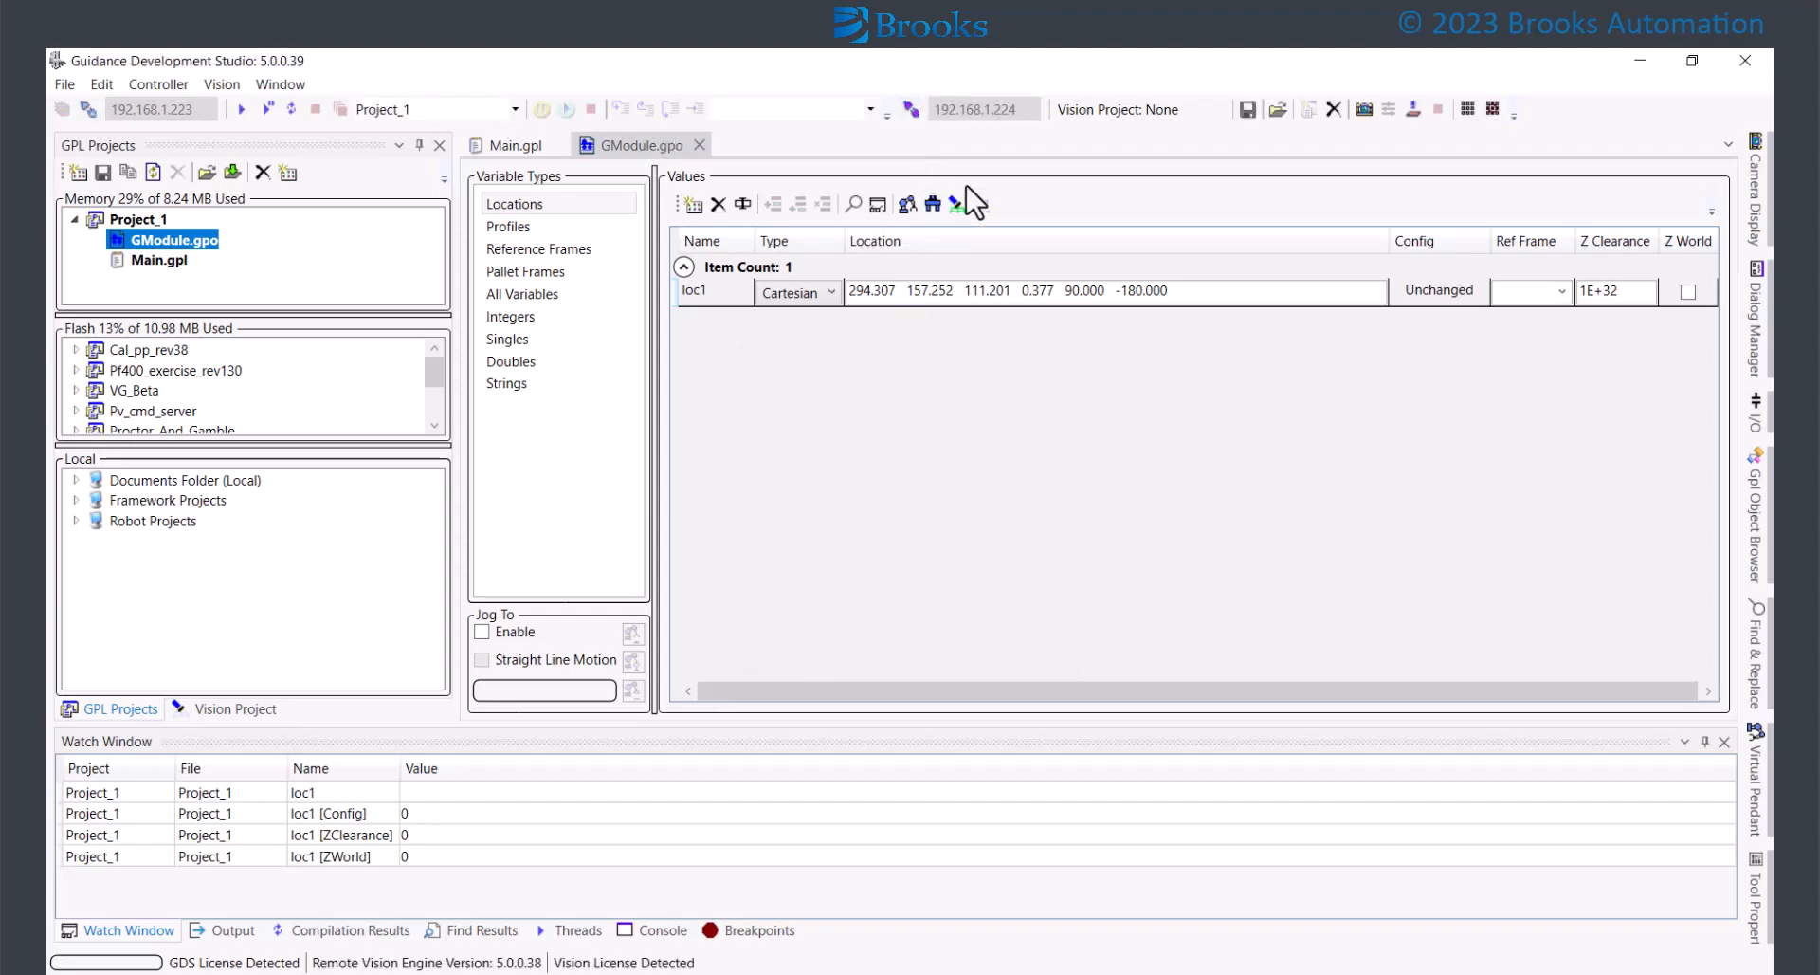
pyautogui.click(711, 294)
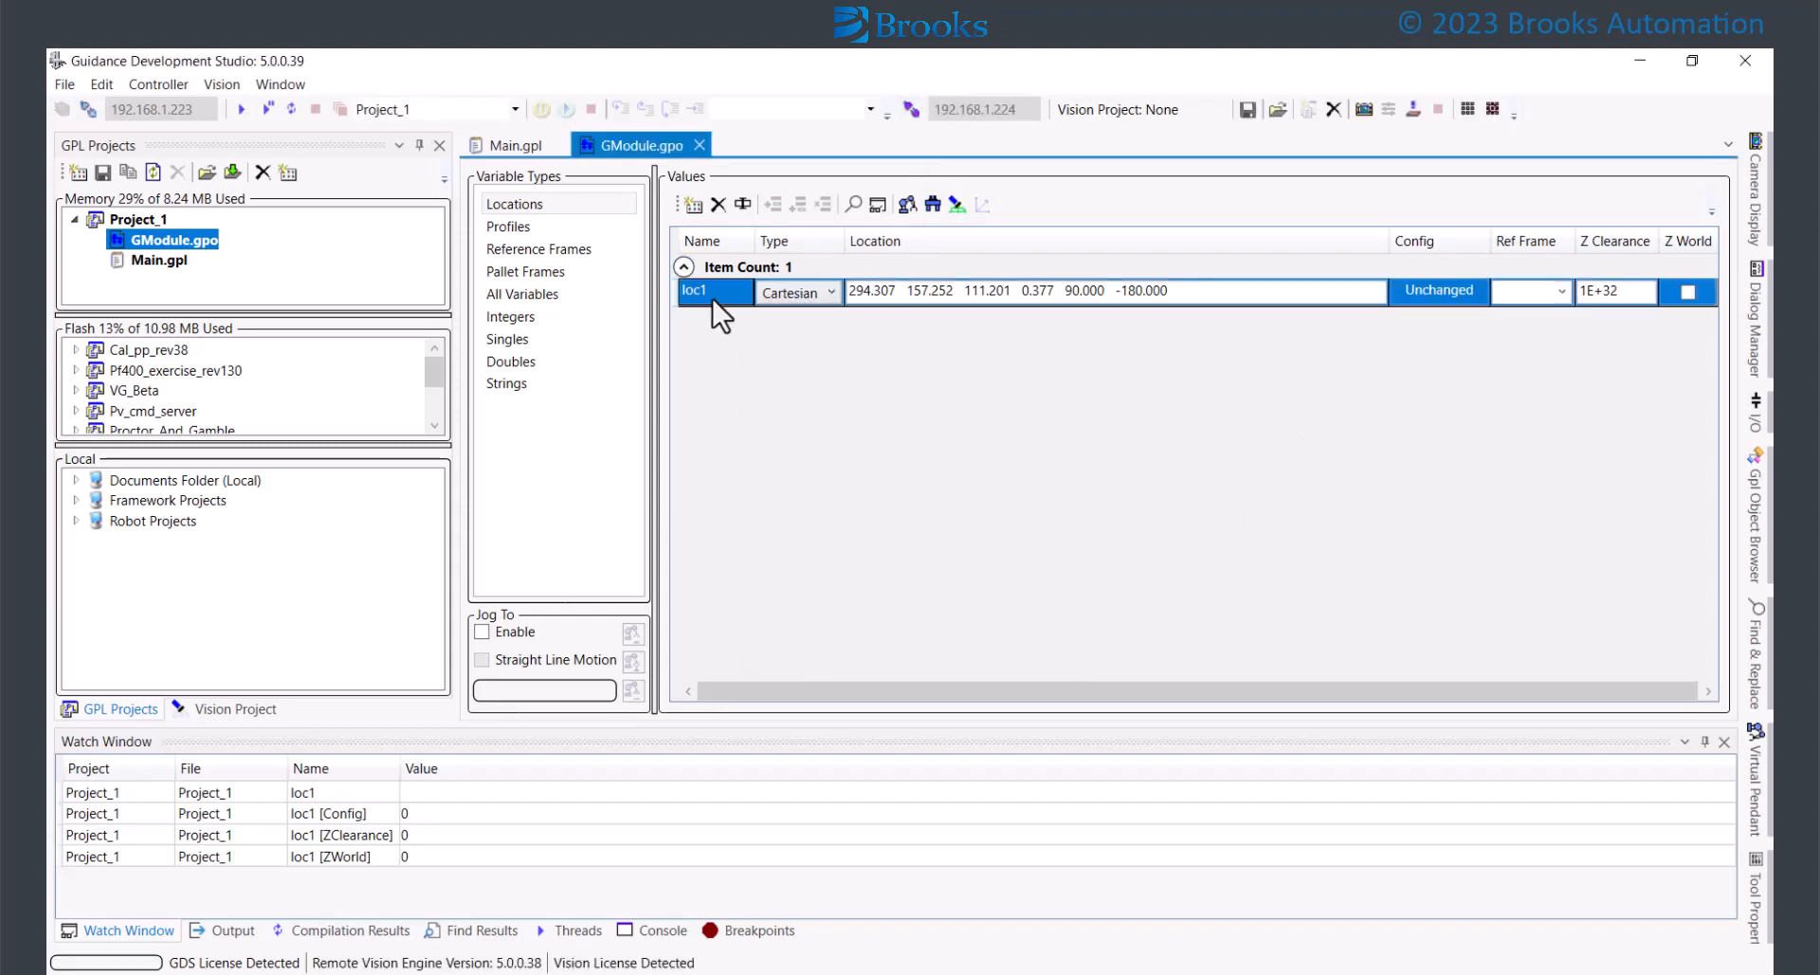
pyautogui.click(930, 208)
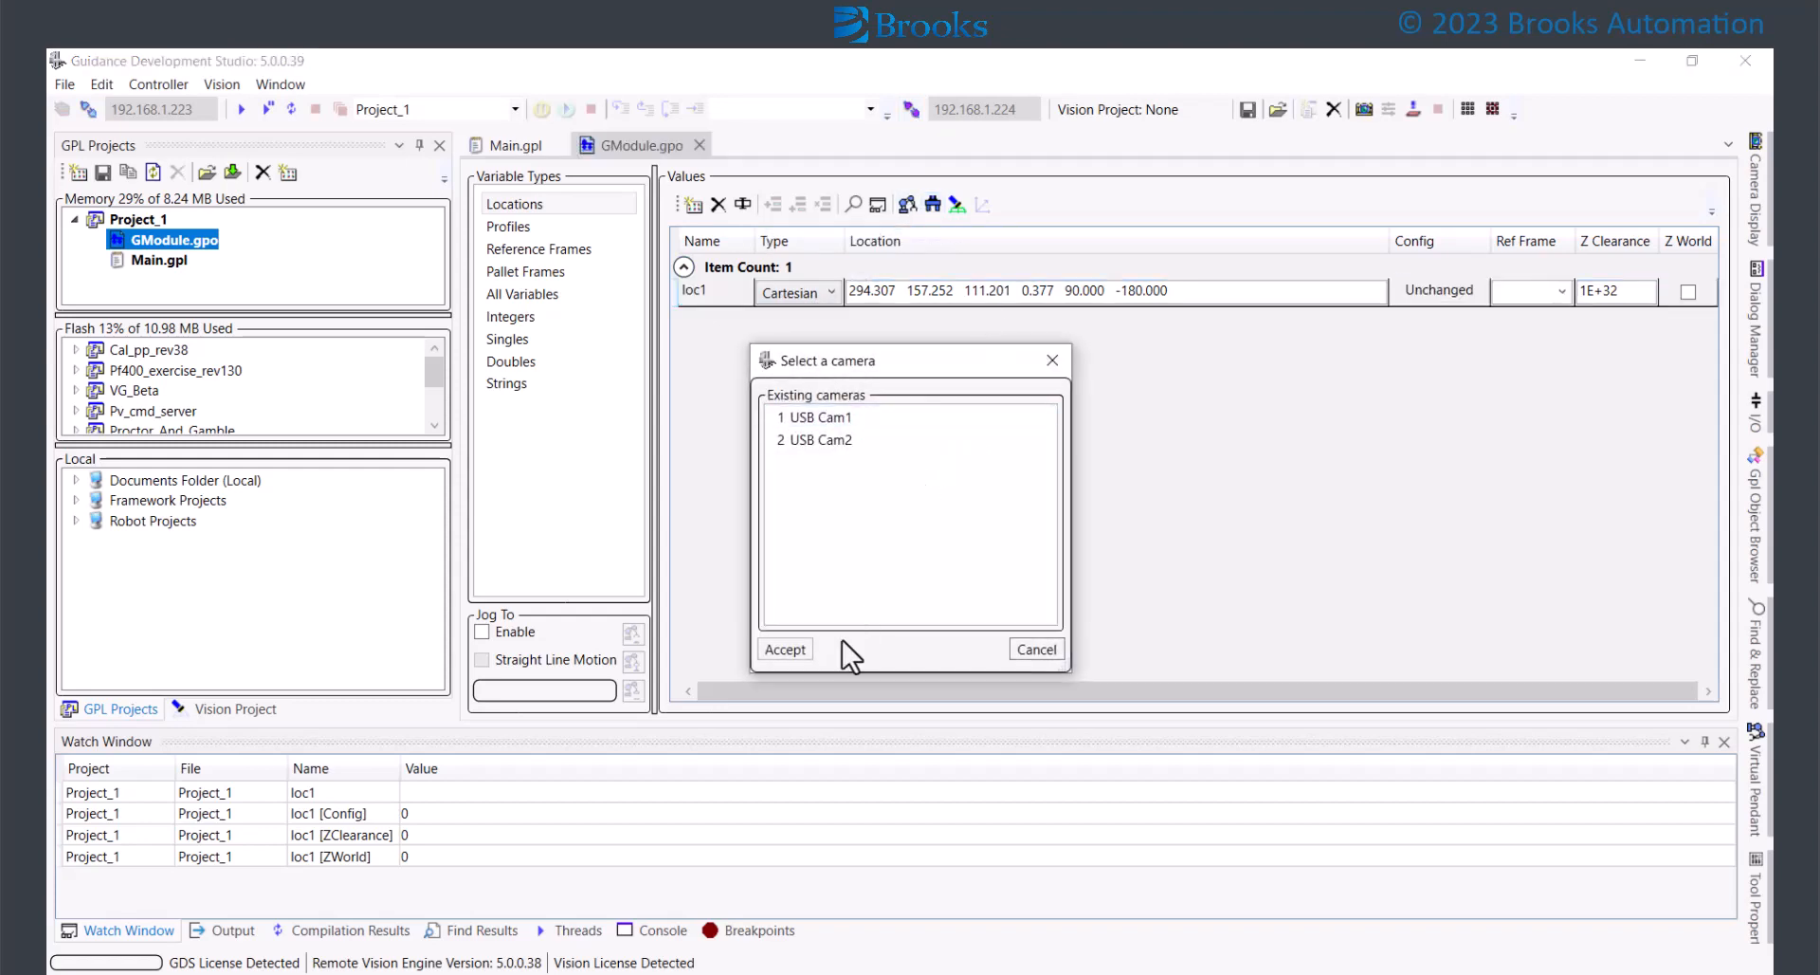
pyautogui.click(1027, 651)
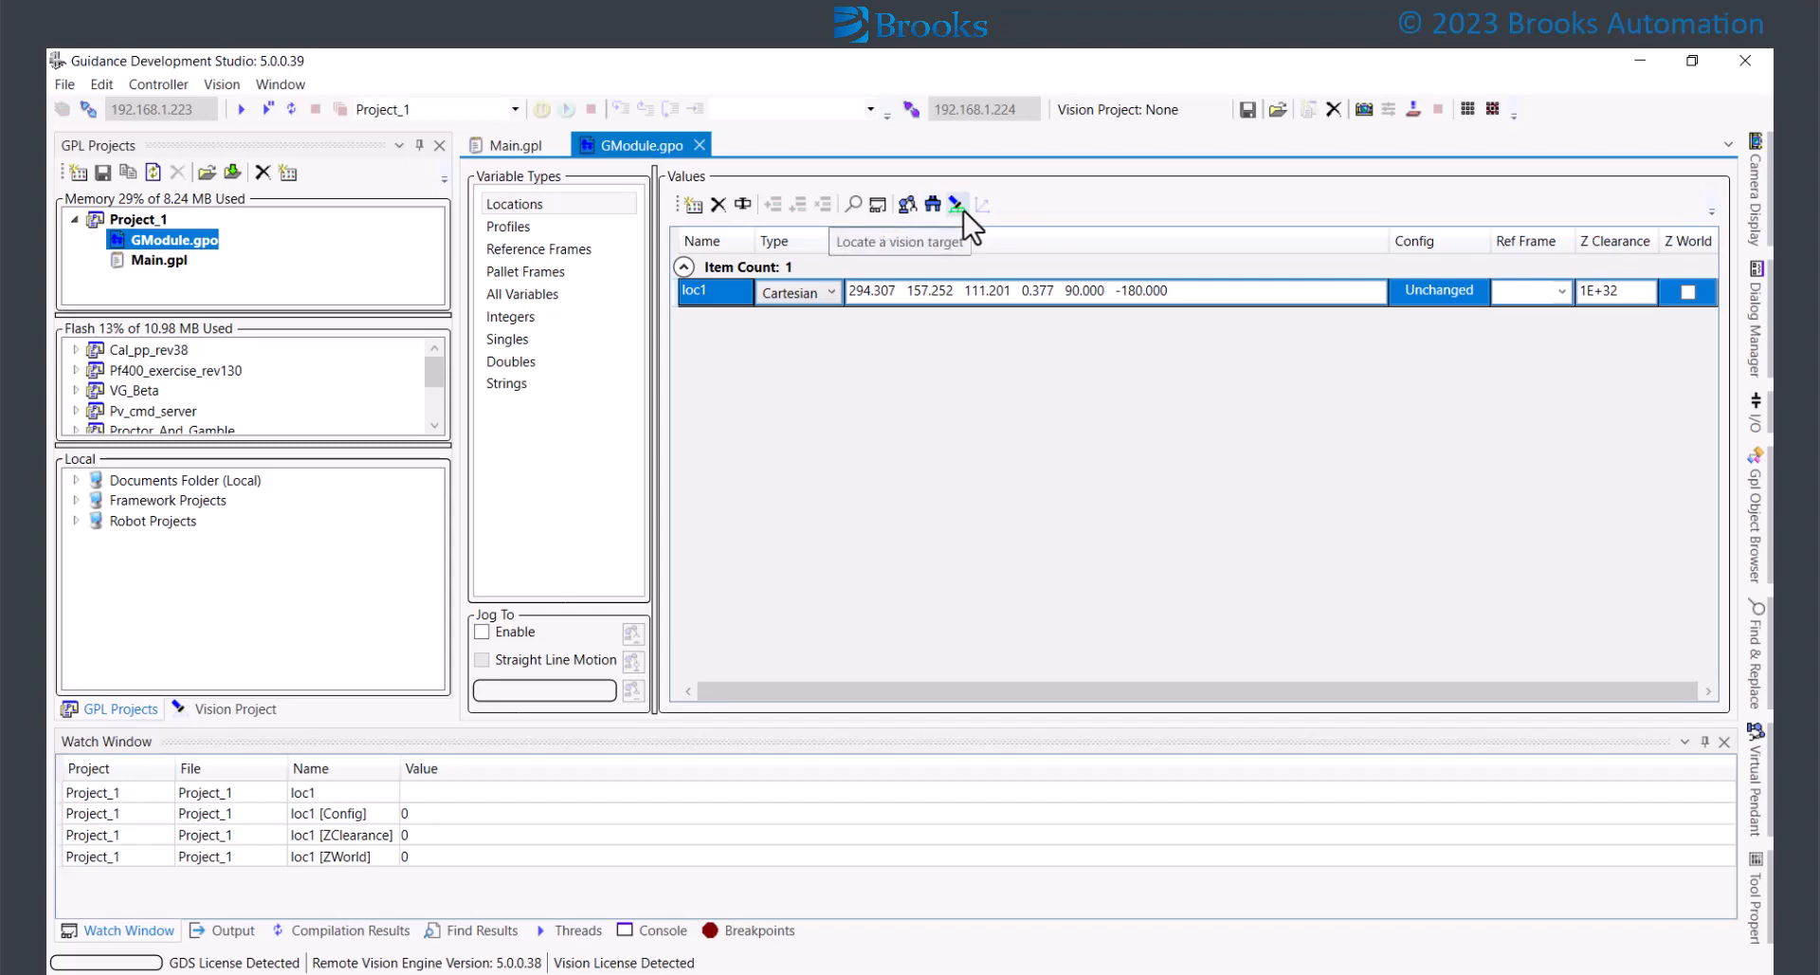
pyautogui.click(963, 211)
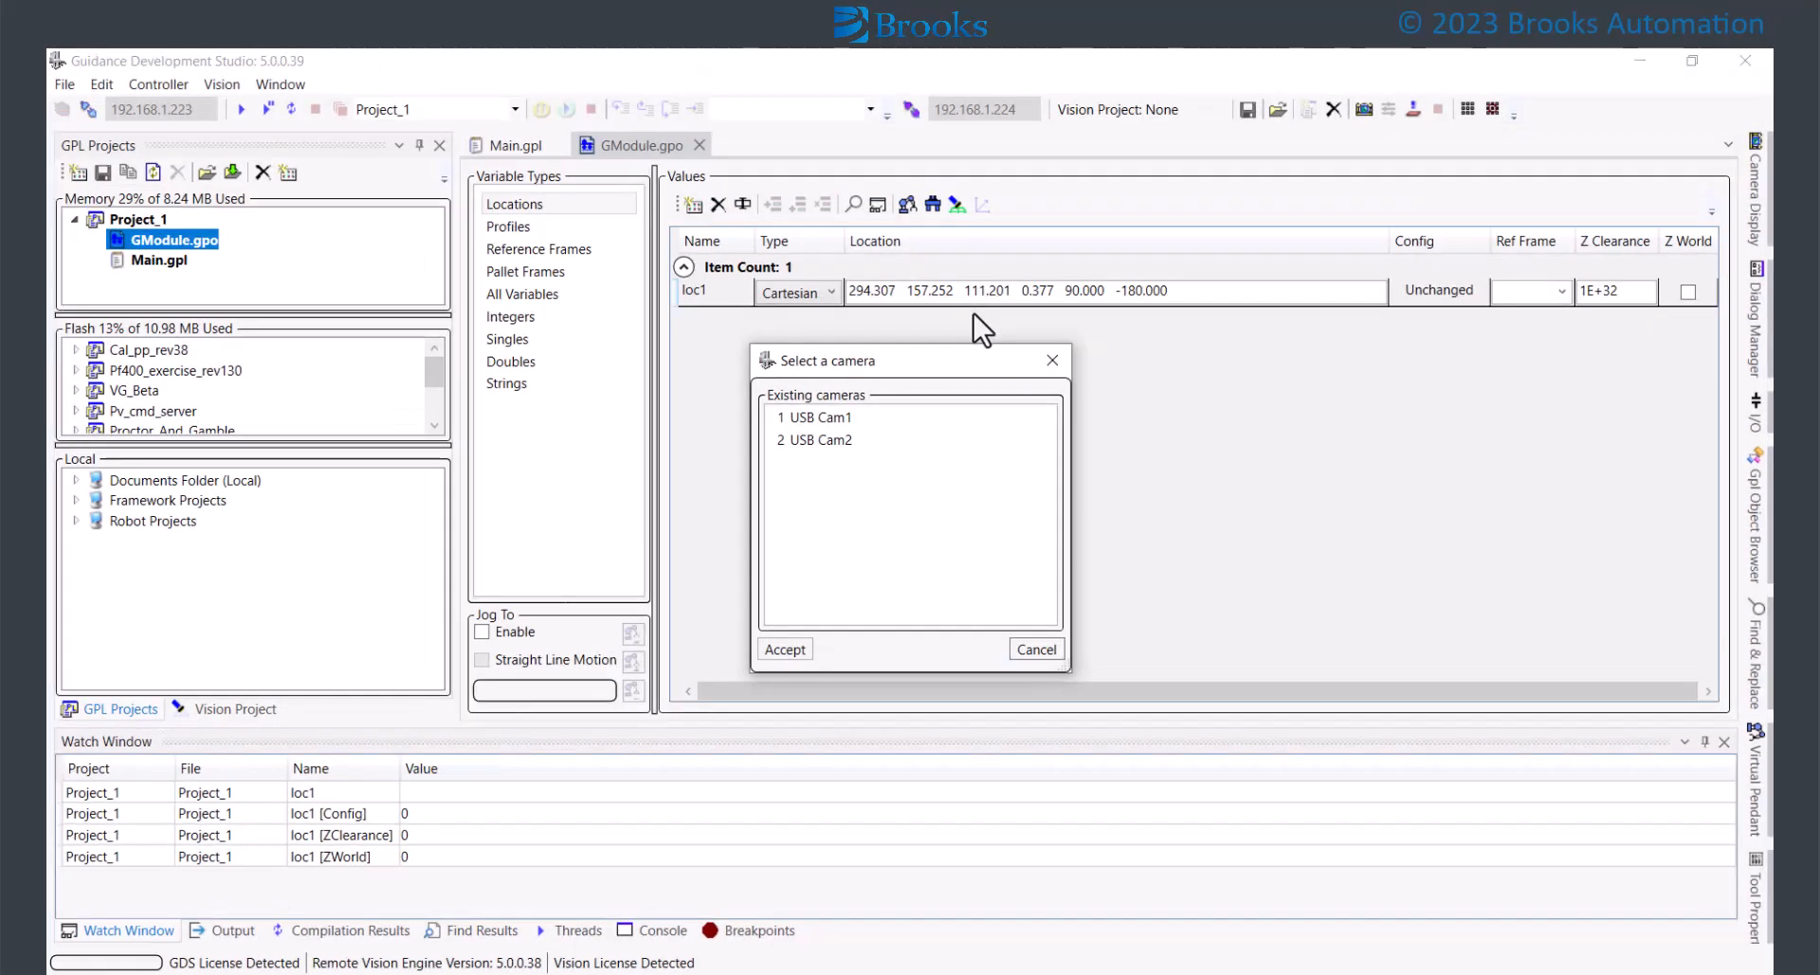
pyautogui.click(1035, 650)
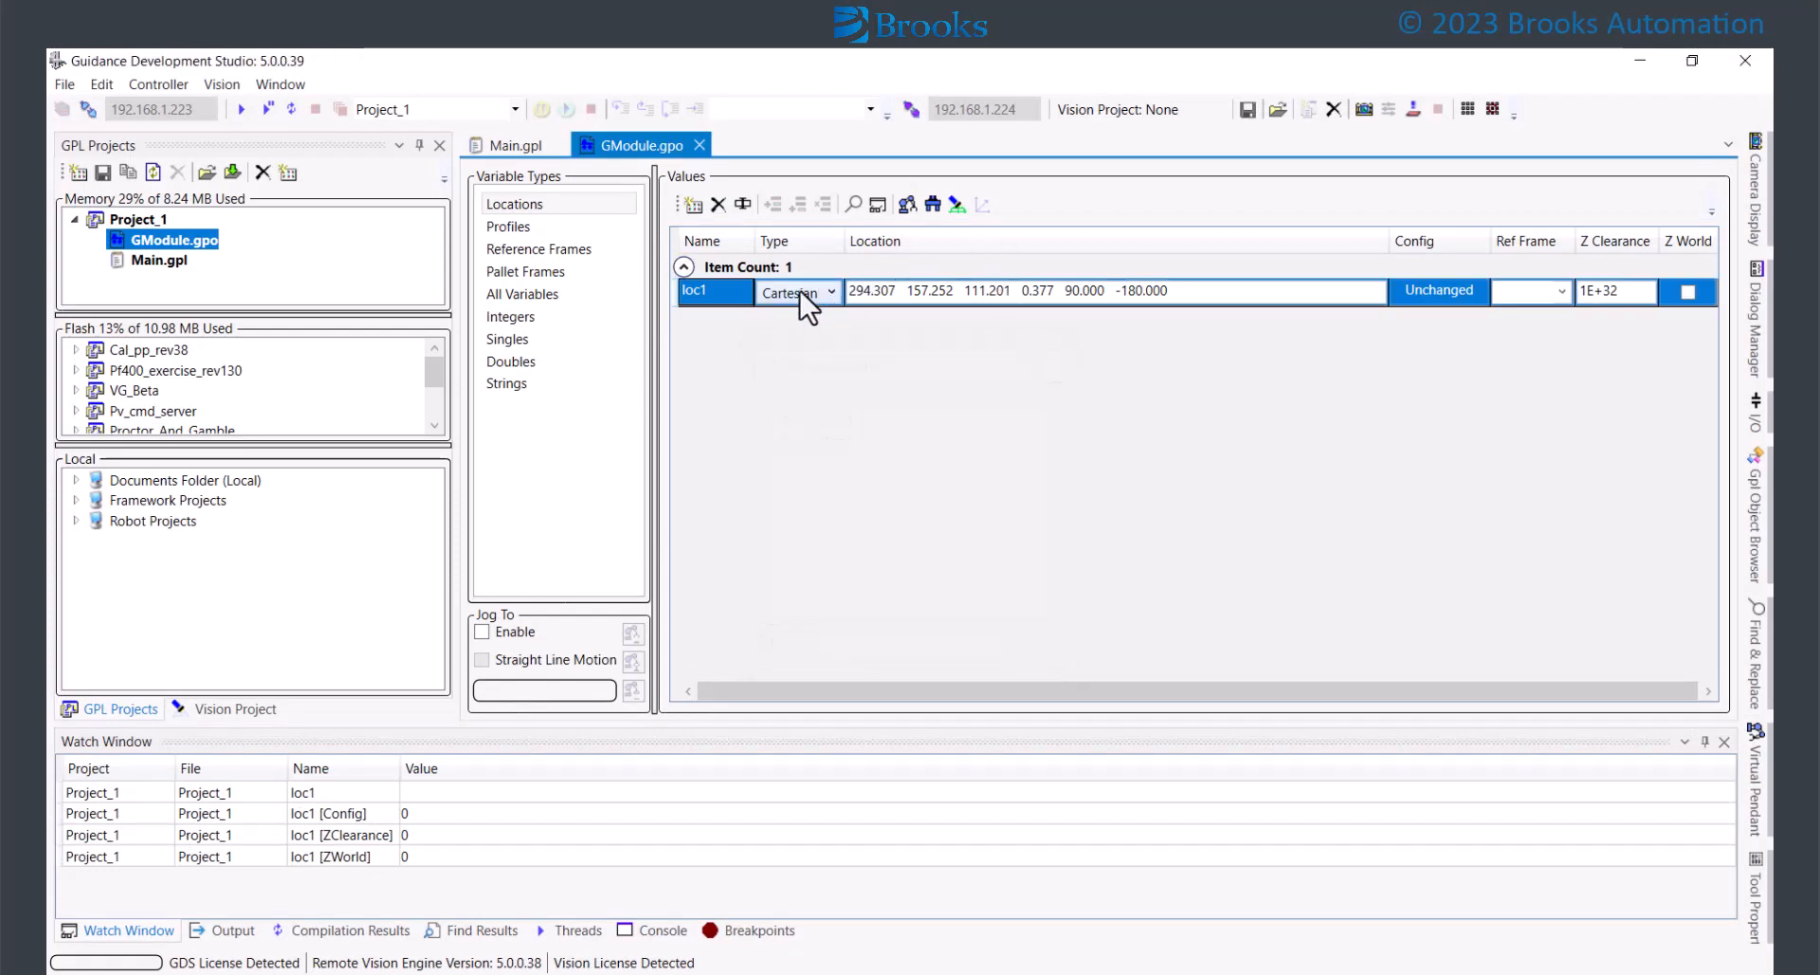
# Create a reference frame variable named ref_frame in GModule.gpo
pyautogui.click(522, 229)
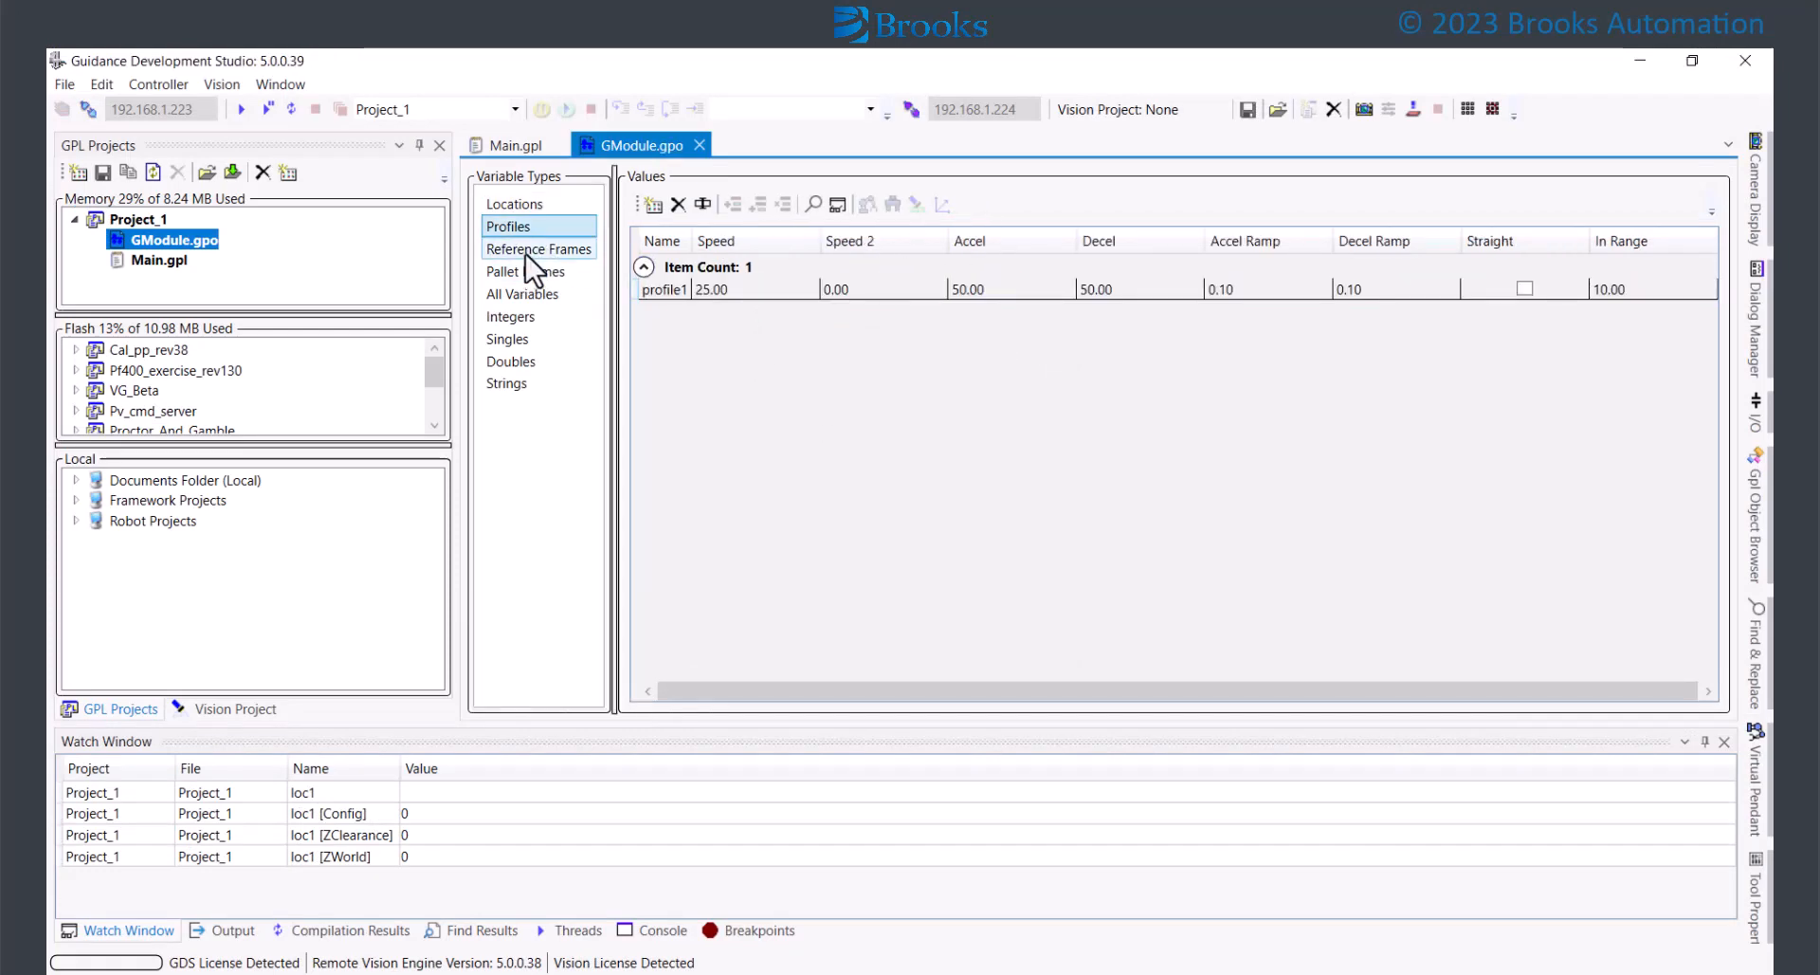
pyautogui.click(528, 271)
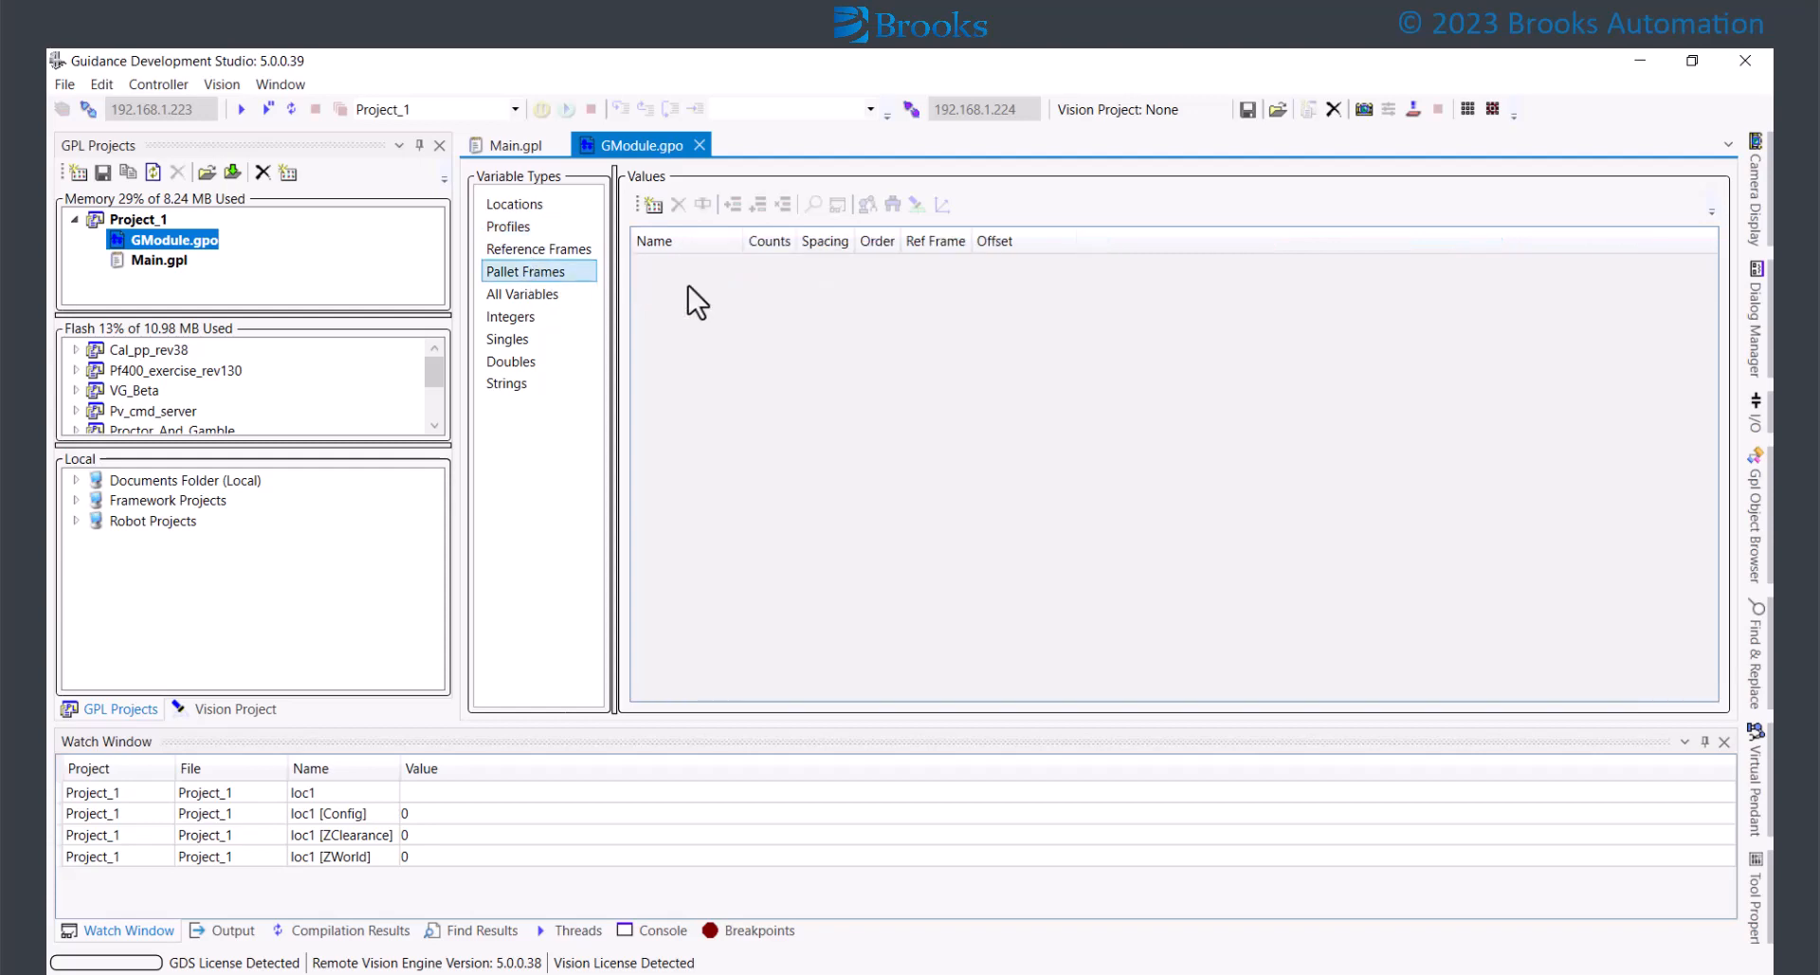
pyautogui.click(569, 248)
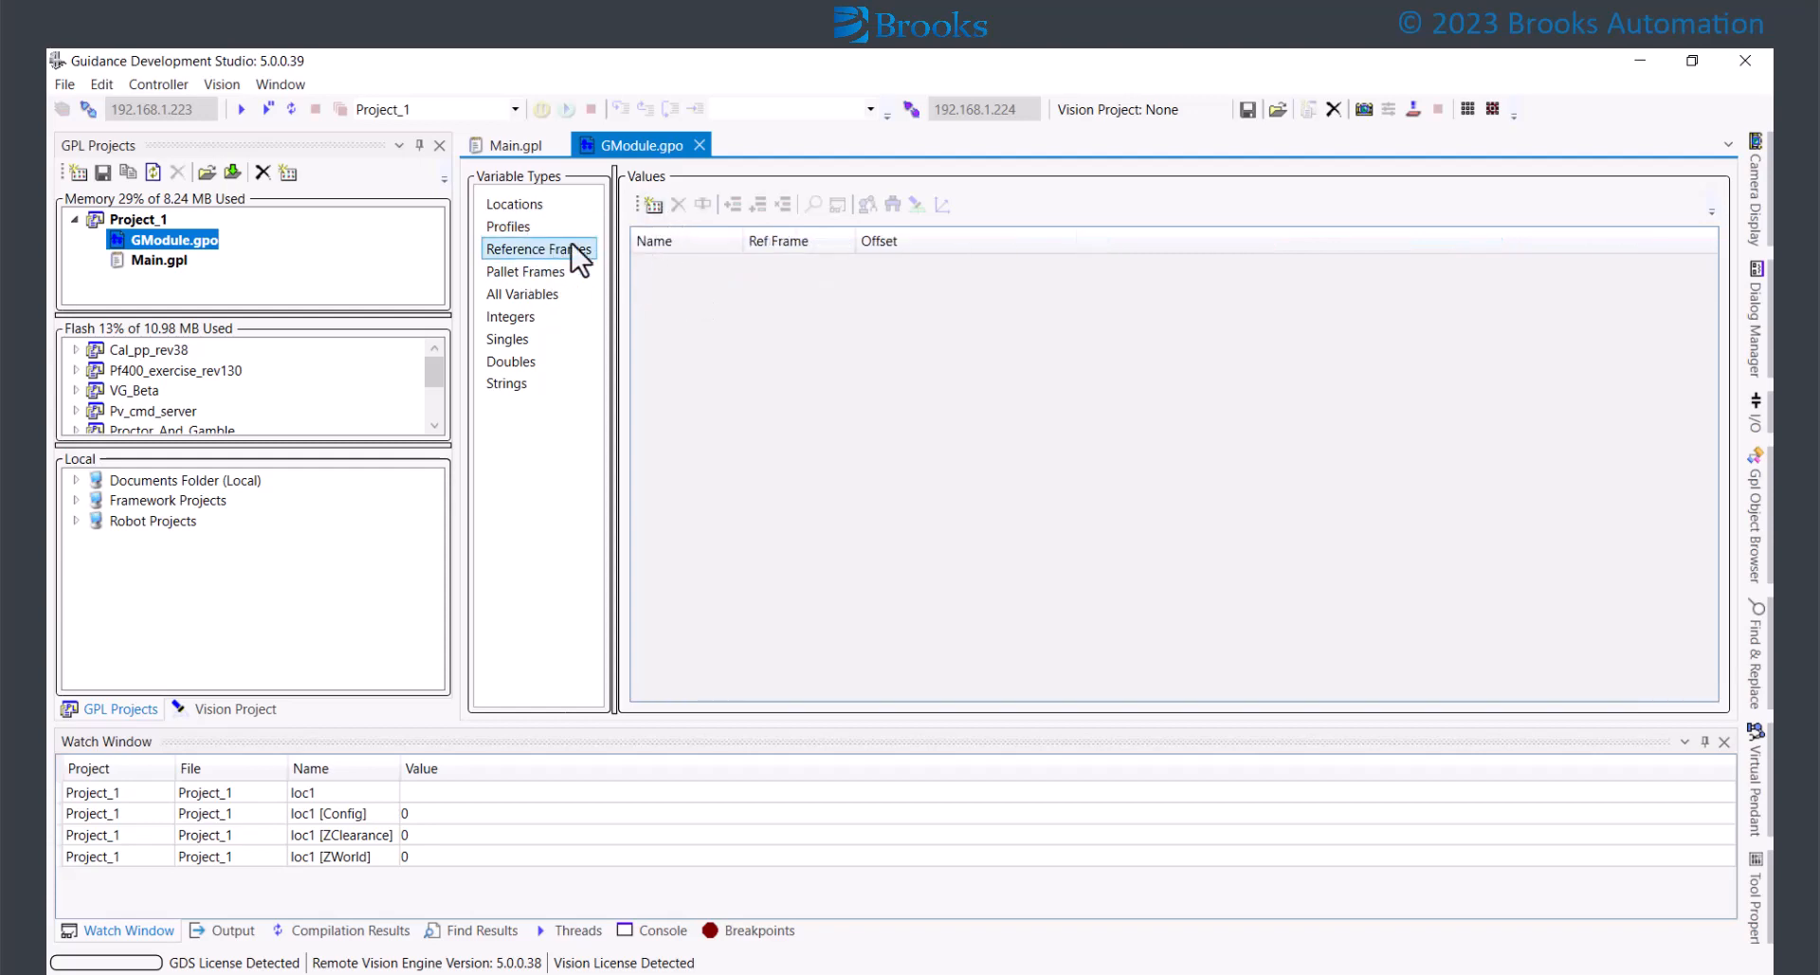
pyautogui.click(653, 204)
pyautogui.write('re')
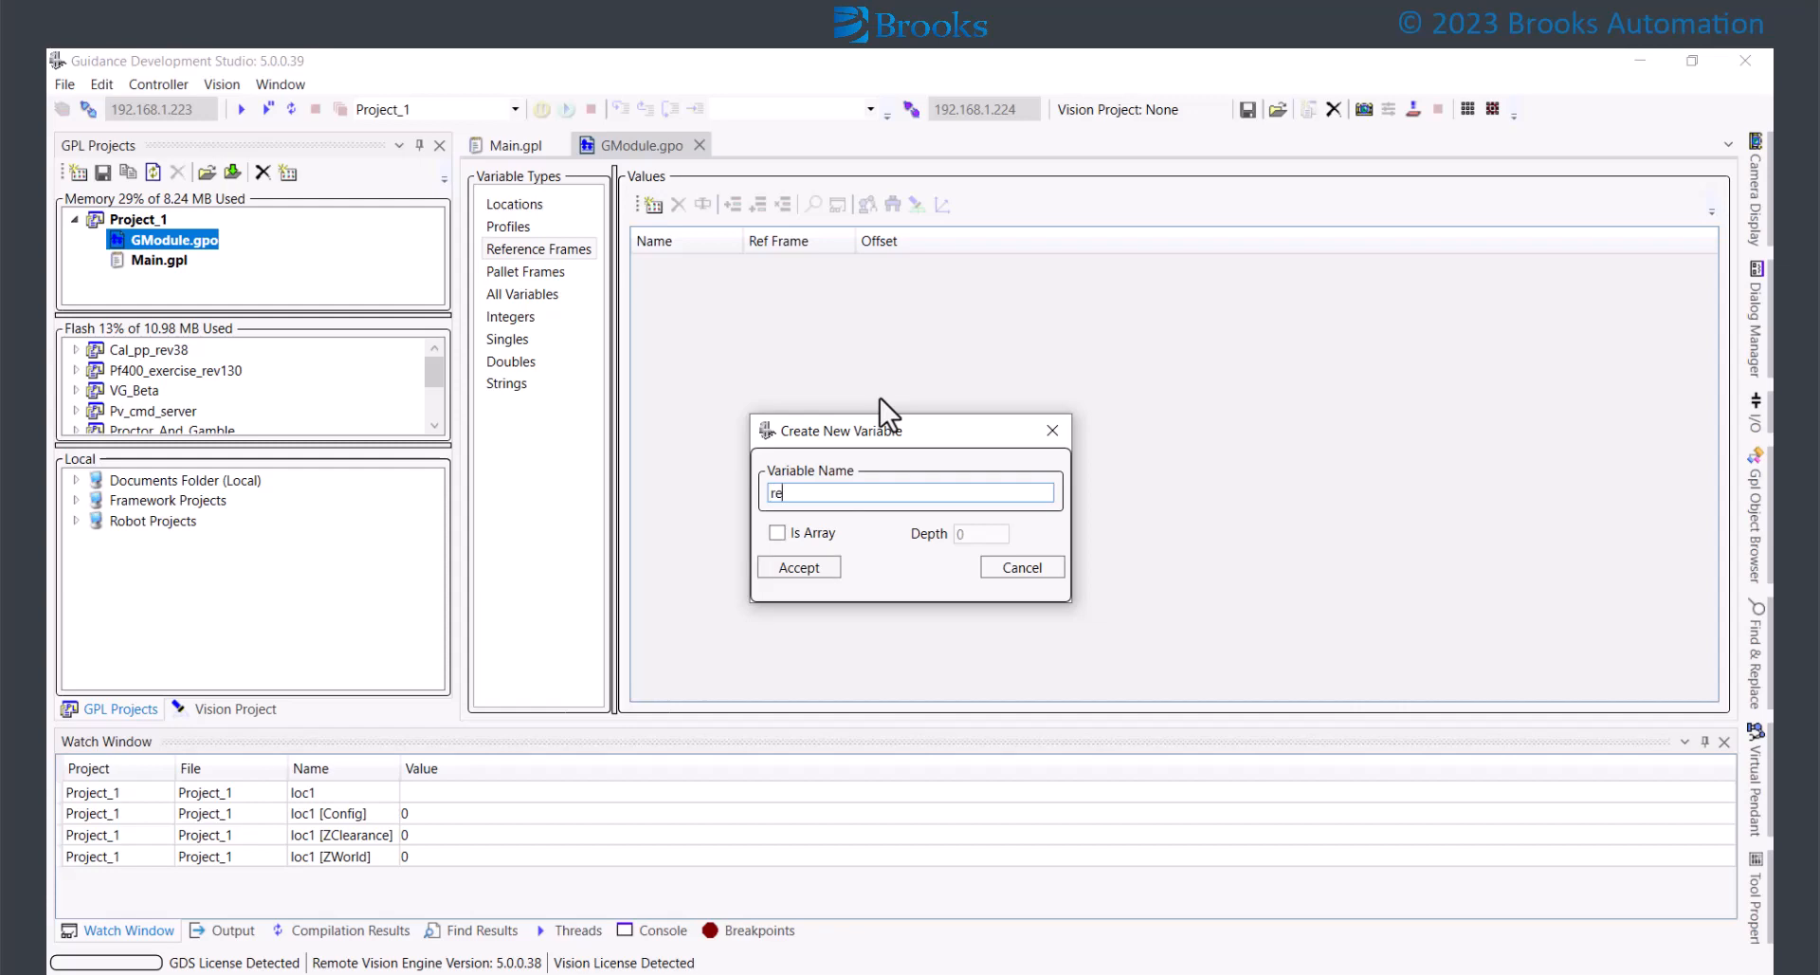
pyautogui.write('f_frame')
pyautogui.click(793, 567)
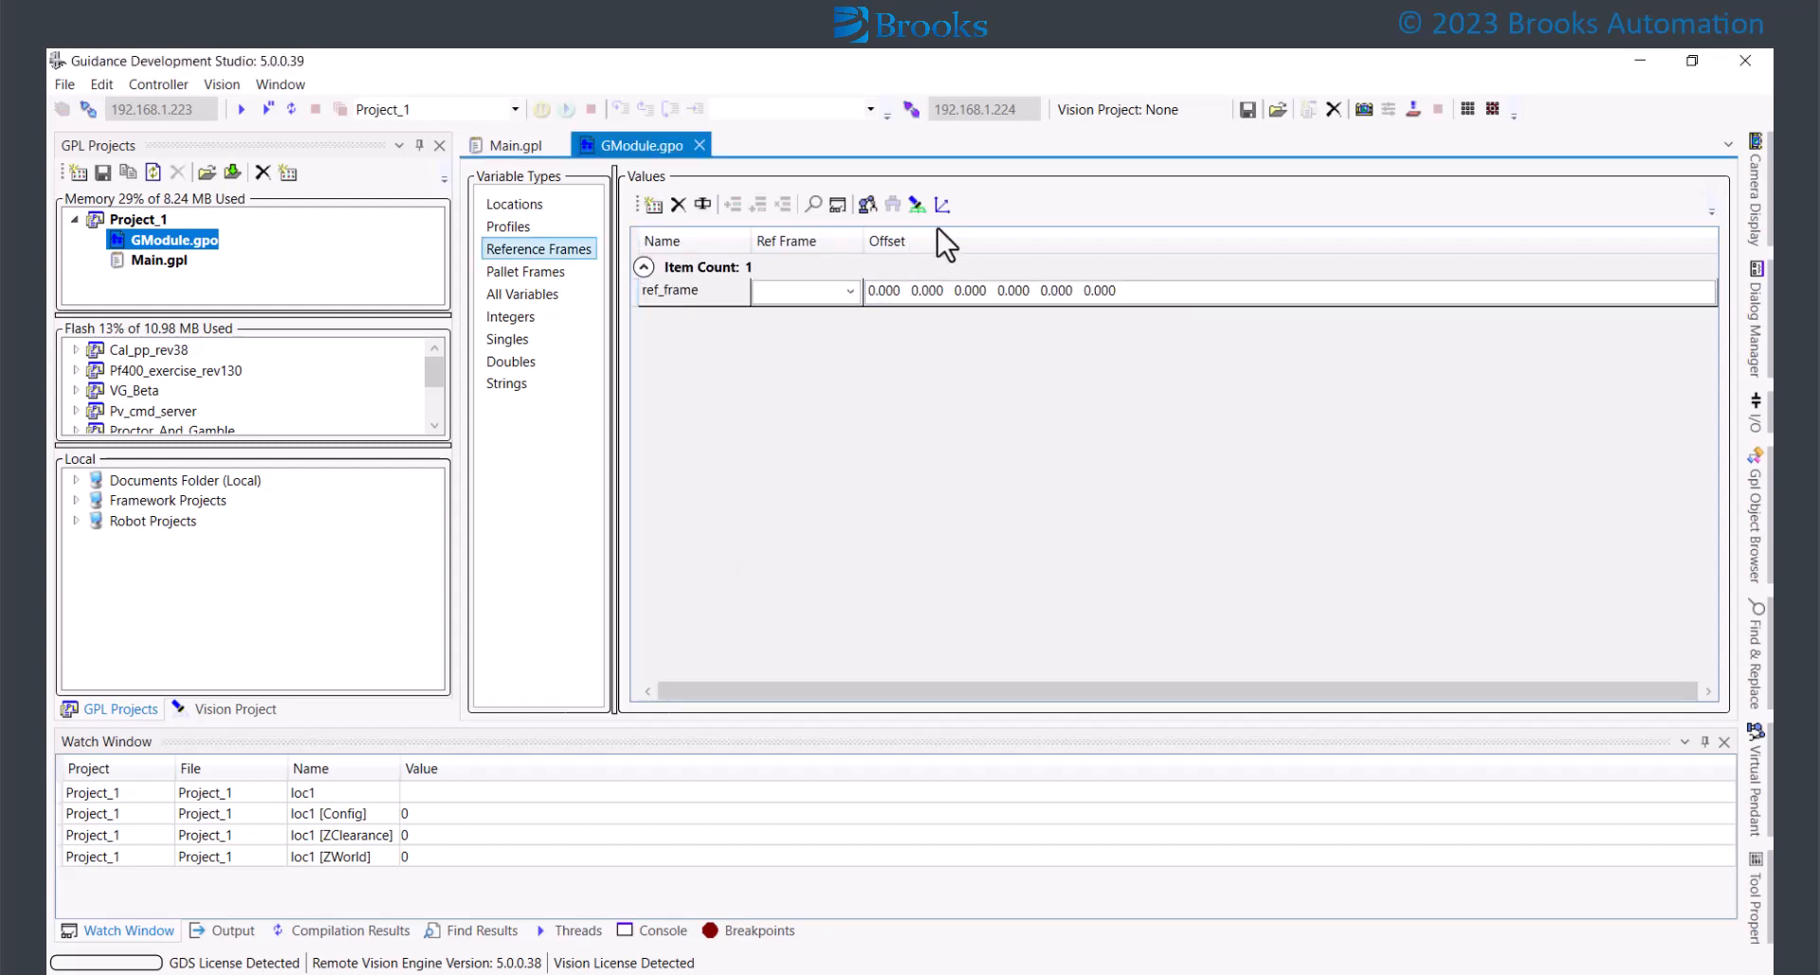
# Try to teach ref_frame by recording the current robot position as its origin and +Y points, and cancel the frame teaching
pyautogui.click(702, 292)
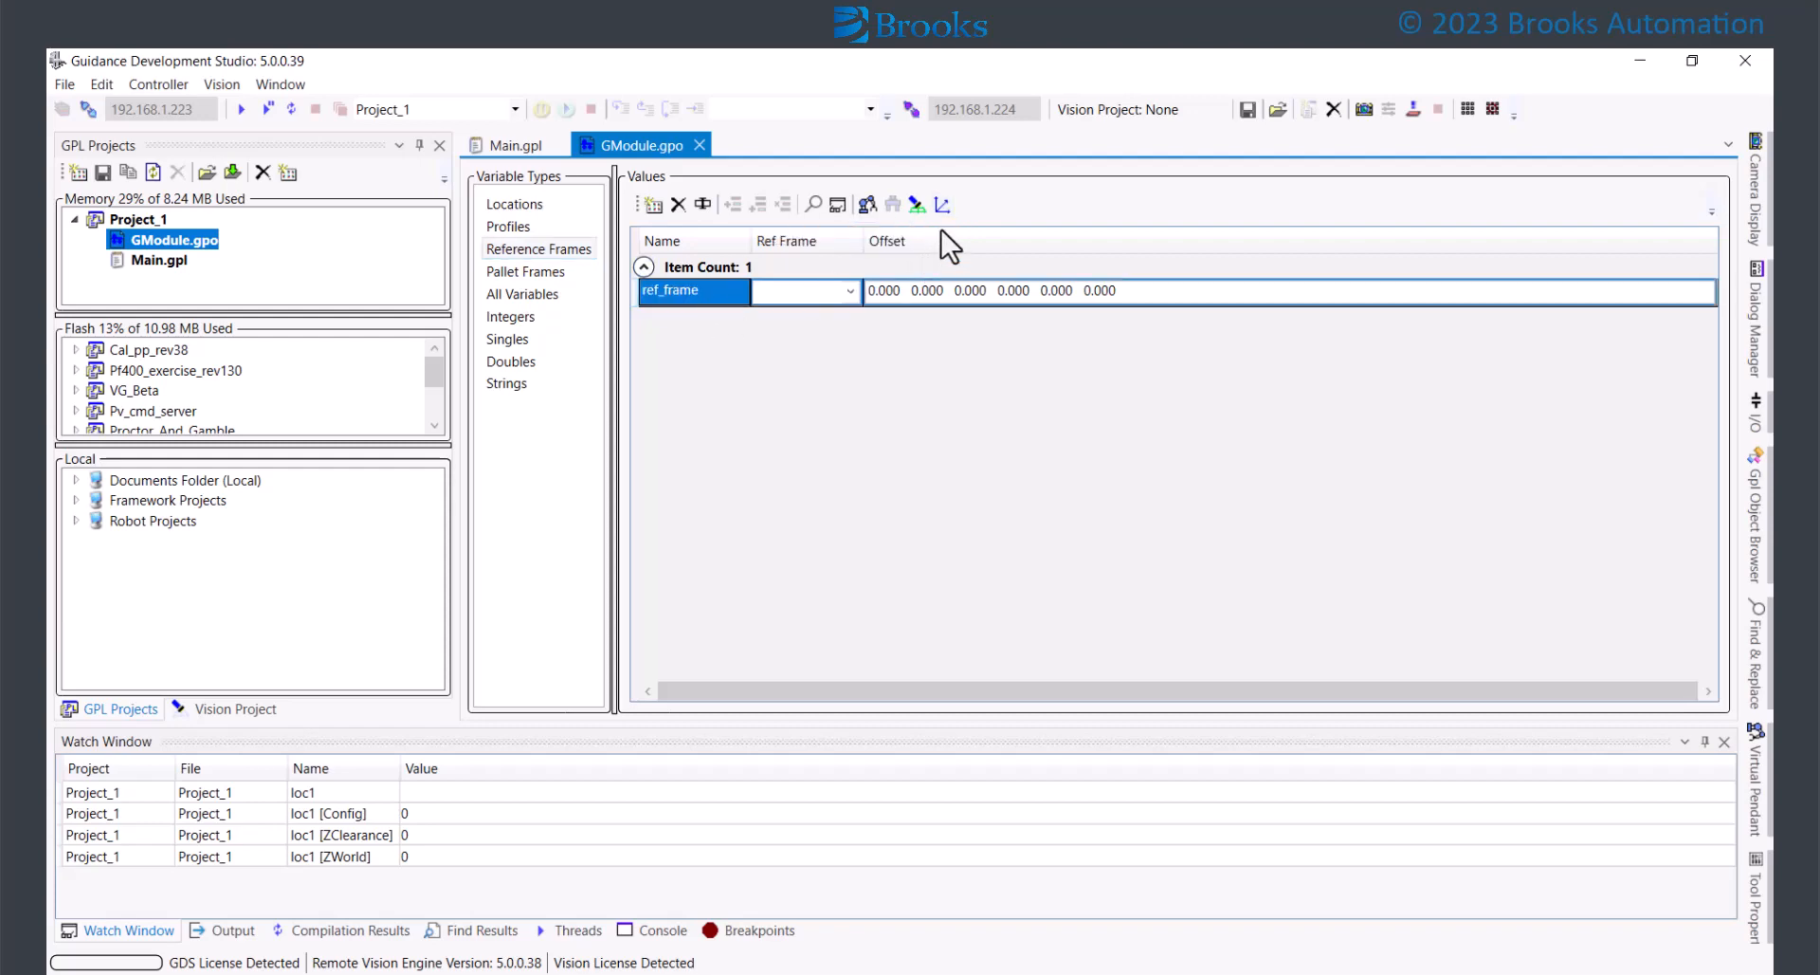
pyautogui.click(940, 210)
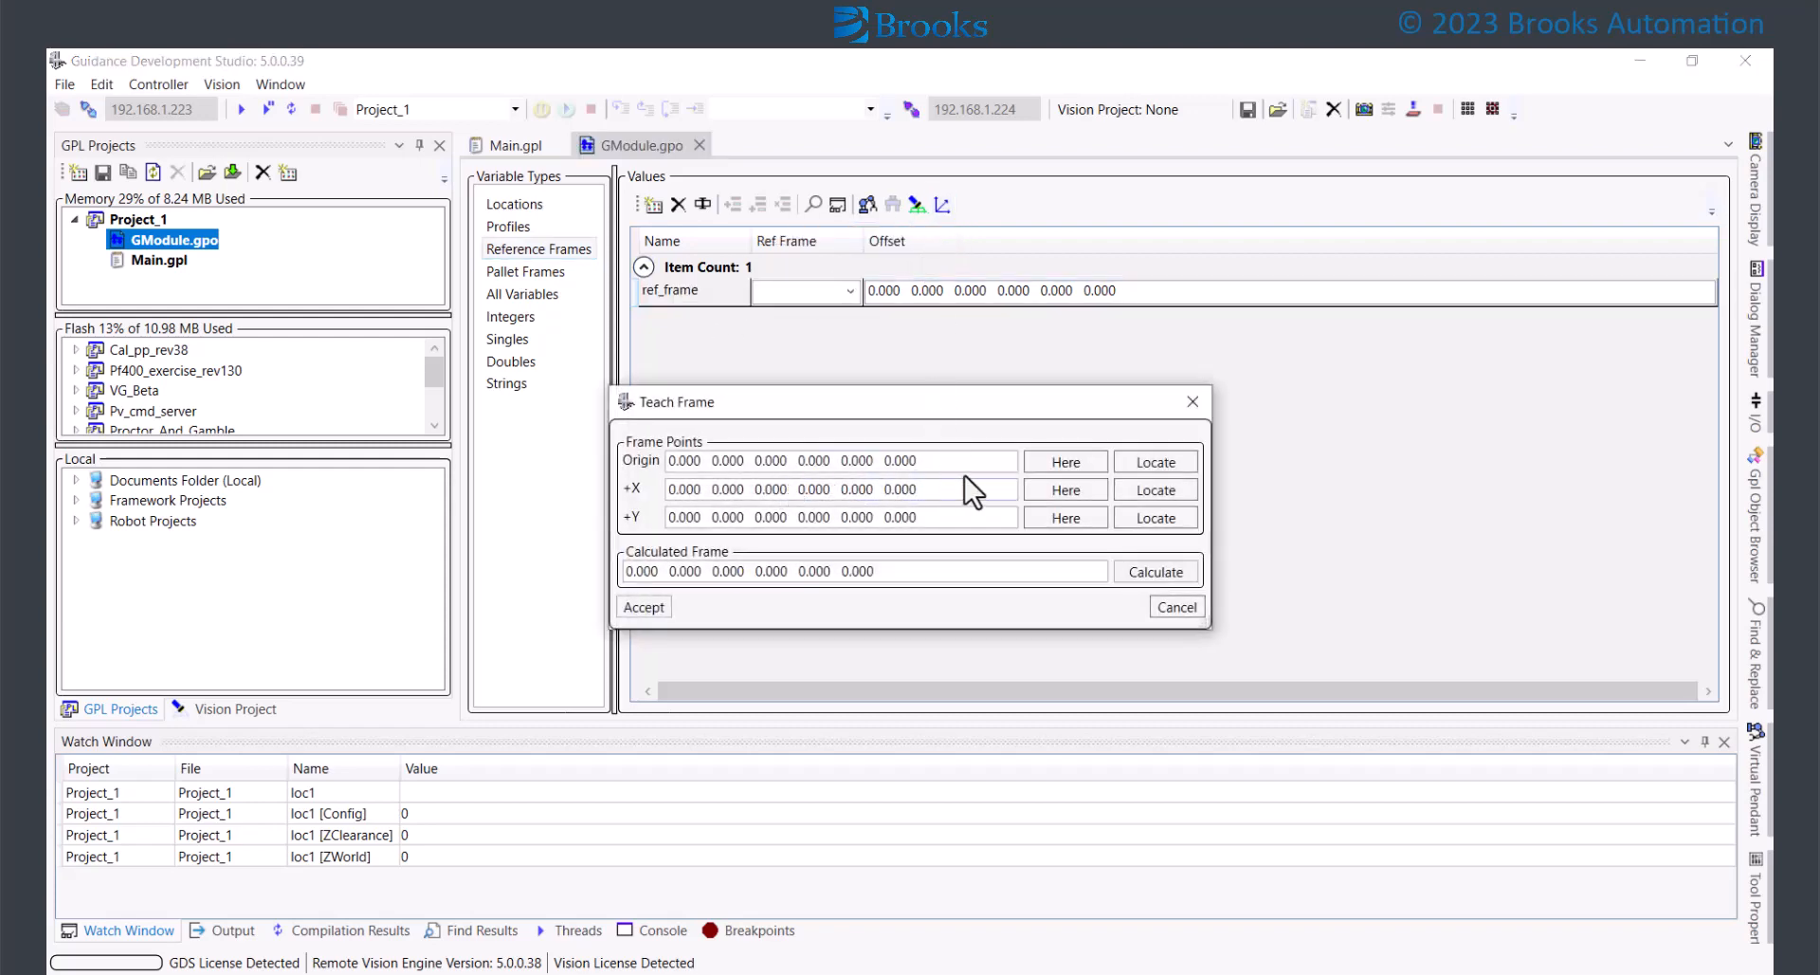
pyautogui.click(1046, 465)
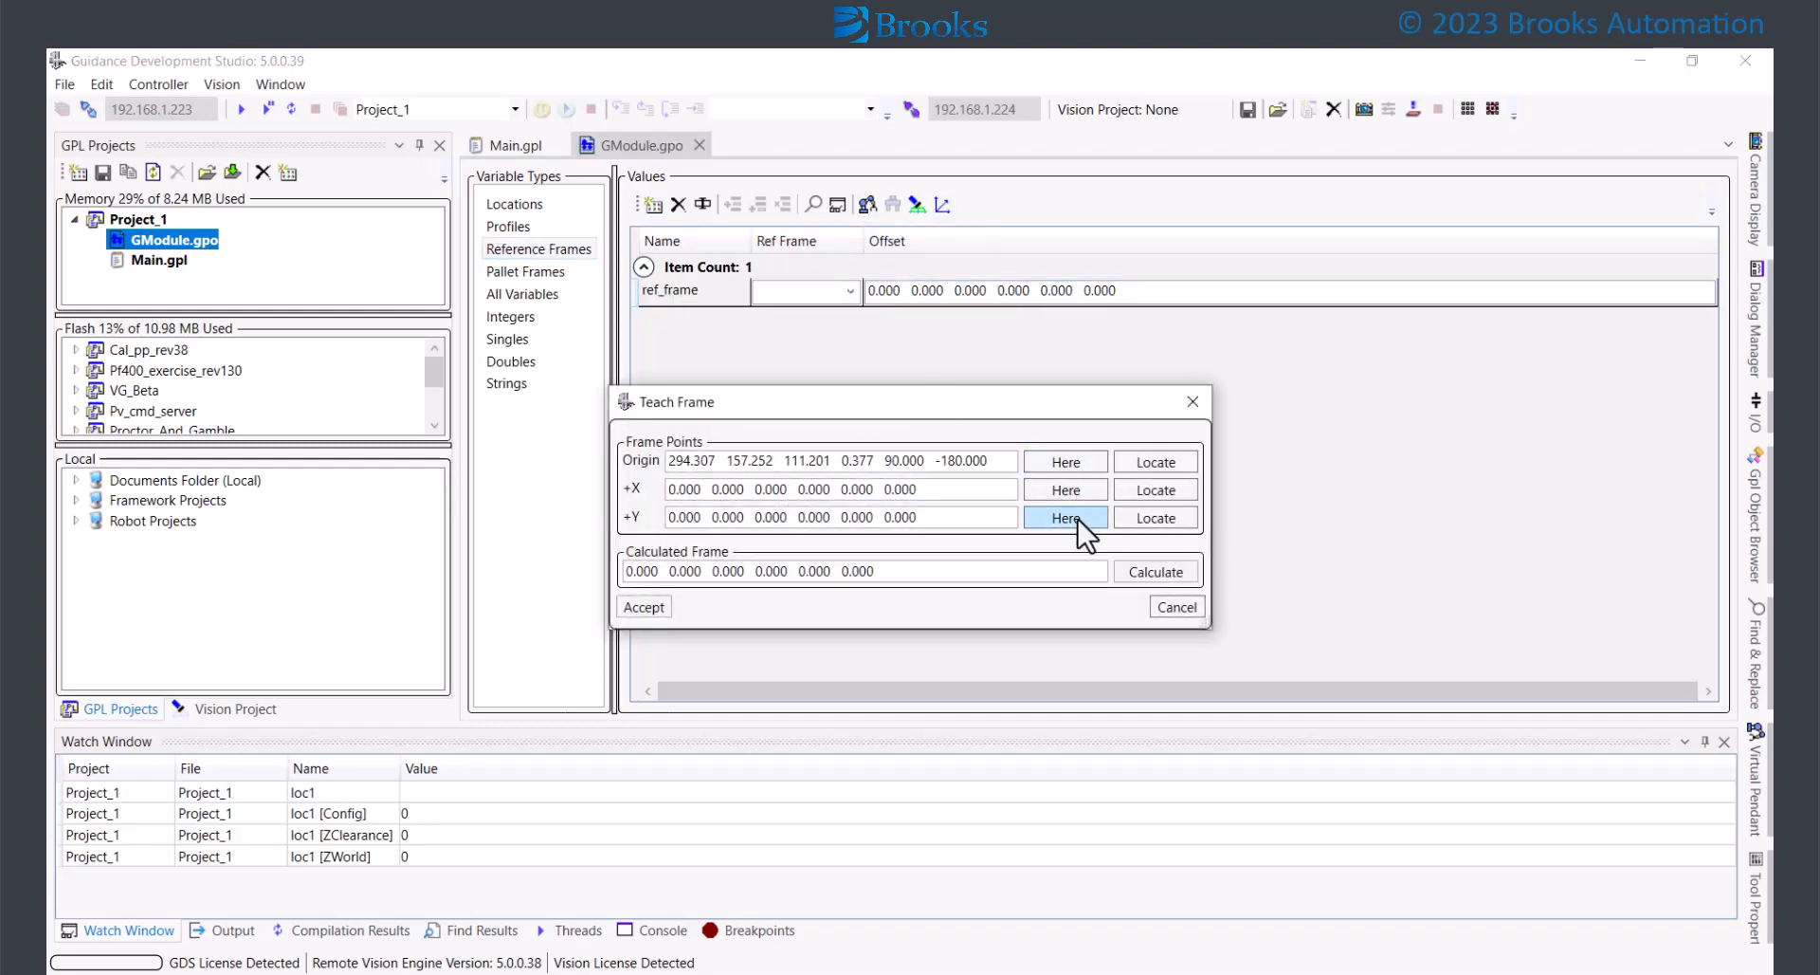
pyautogui.click(1078, 520)
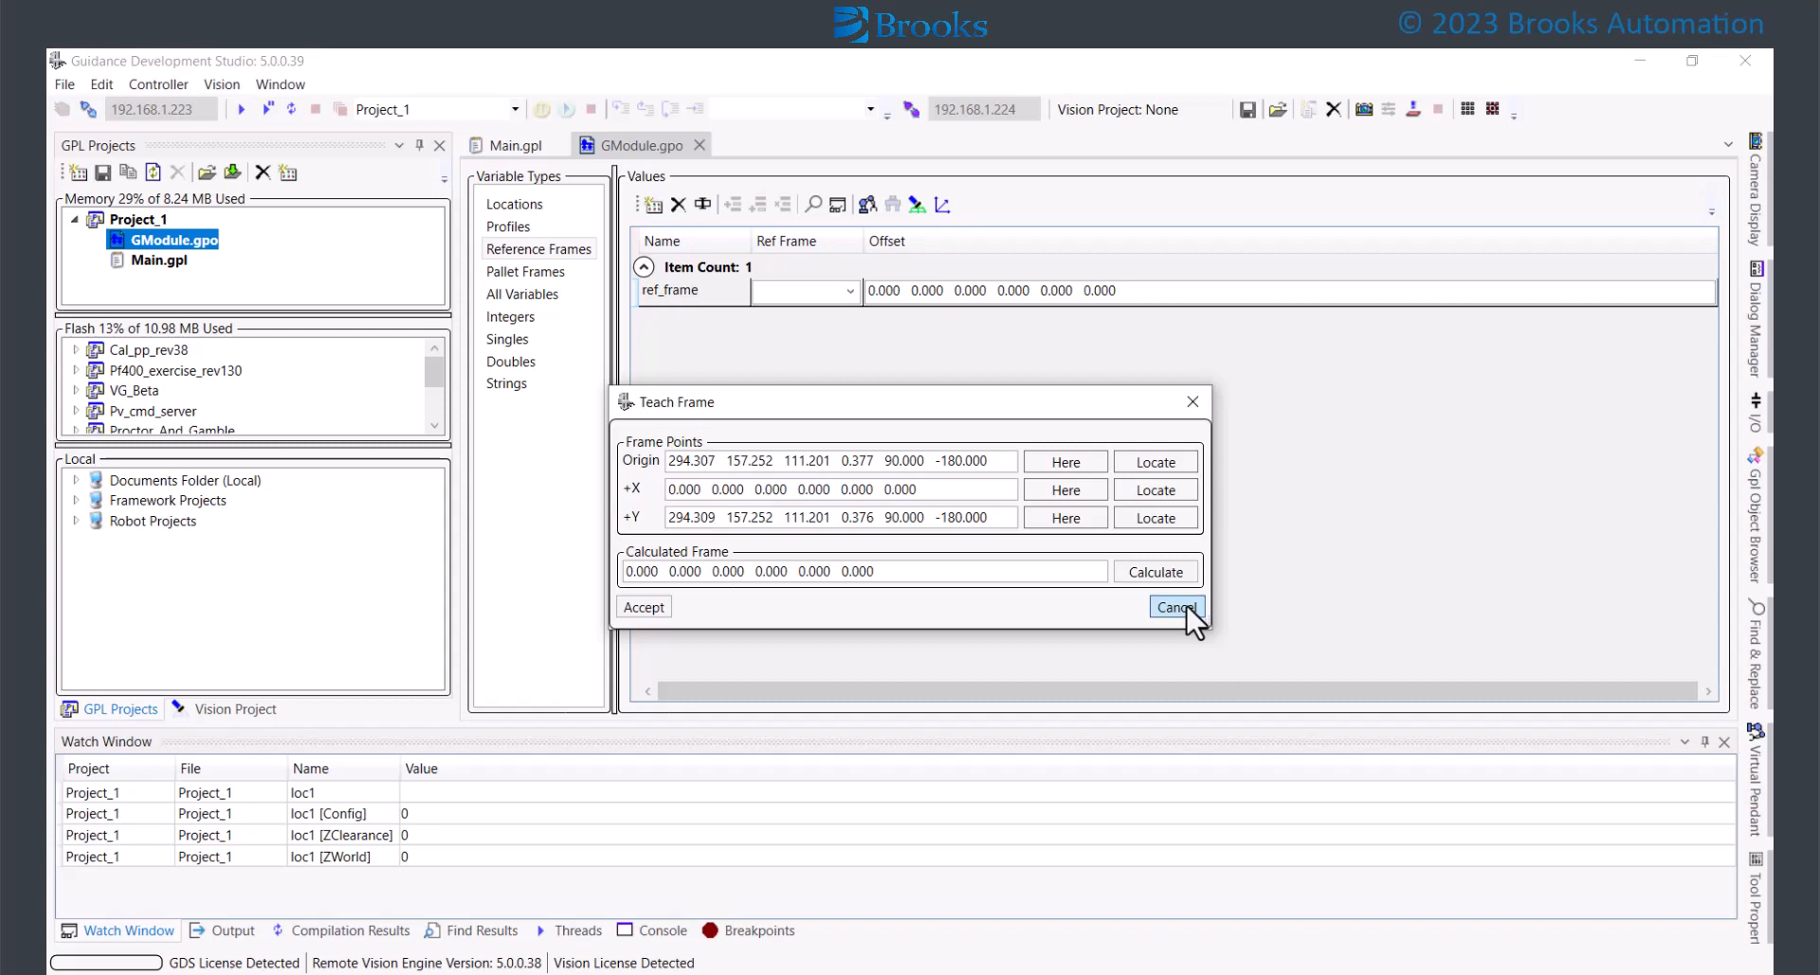
pyautogui.click(1177, 607)
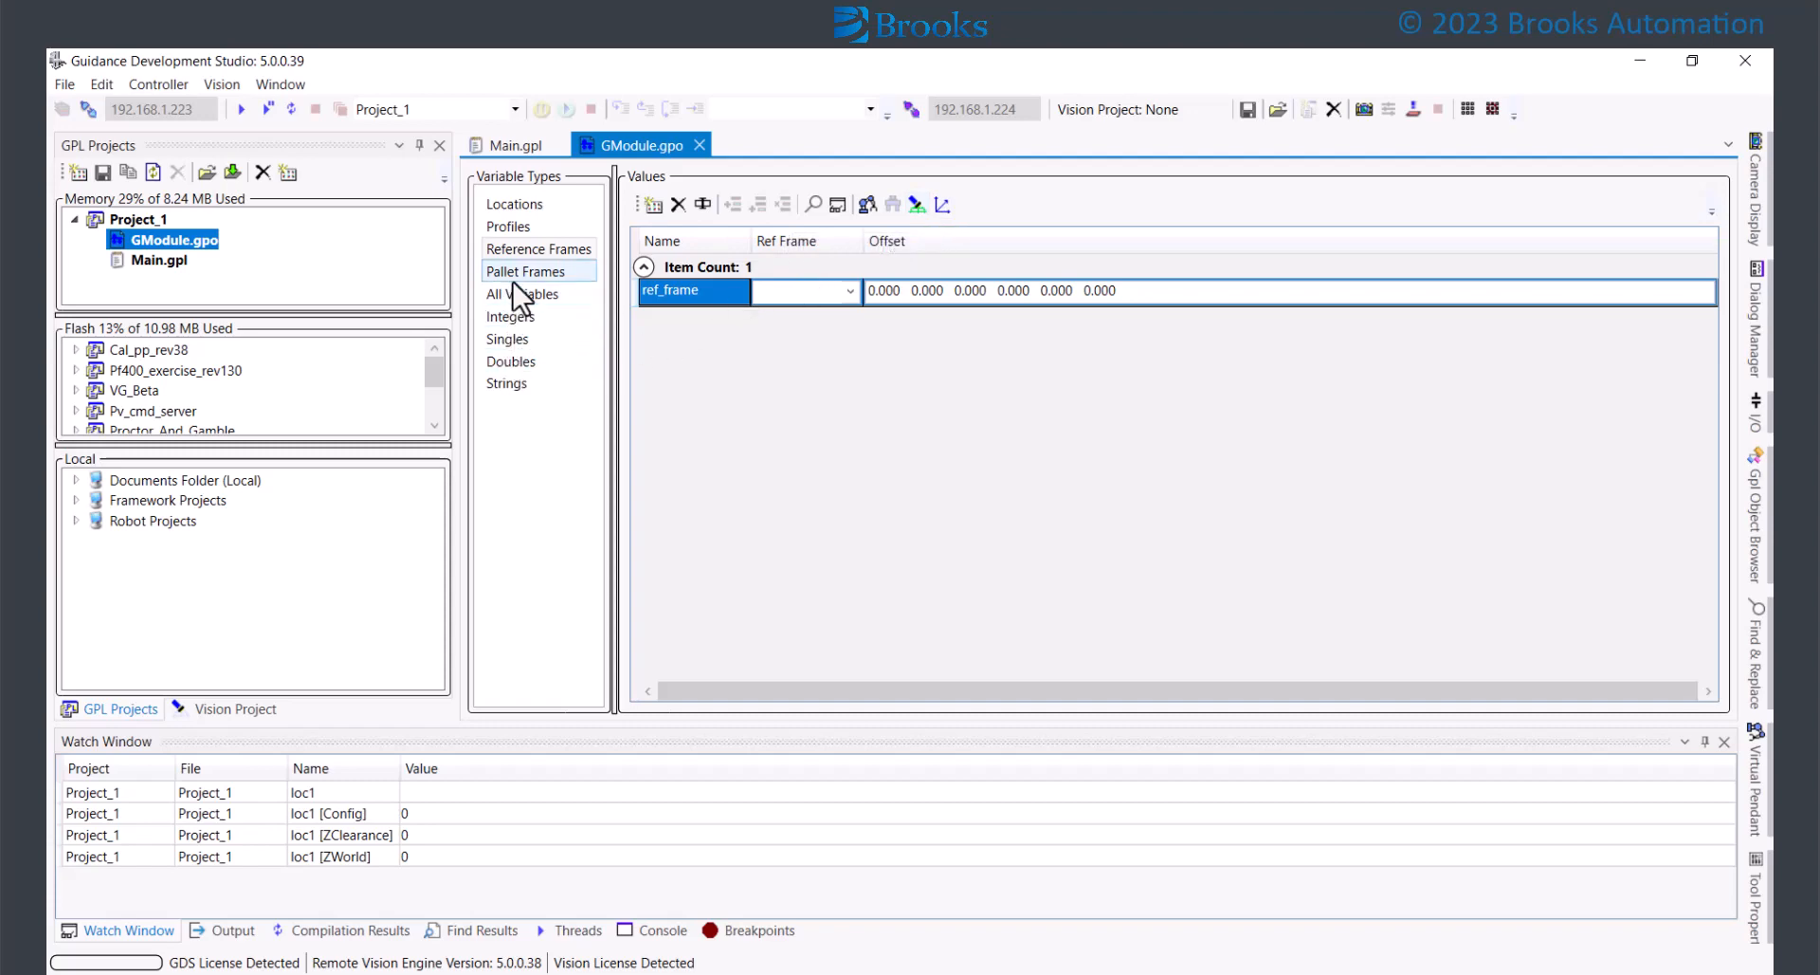
# Create an integer array variable named int_1 with a depth of 2 in GModule.gpo
pyautogui.click(509, 316)
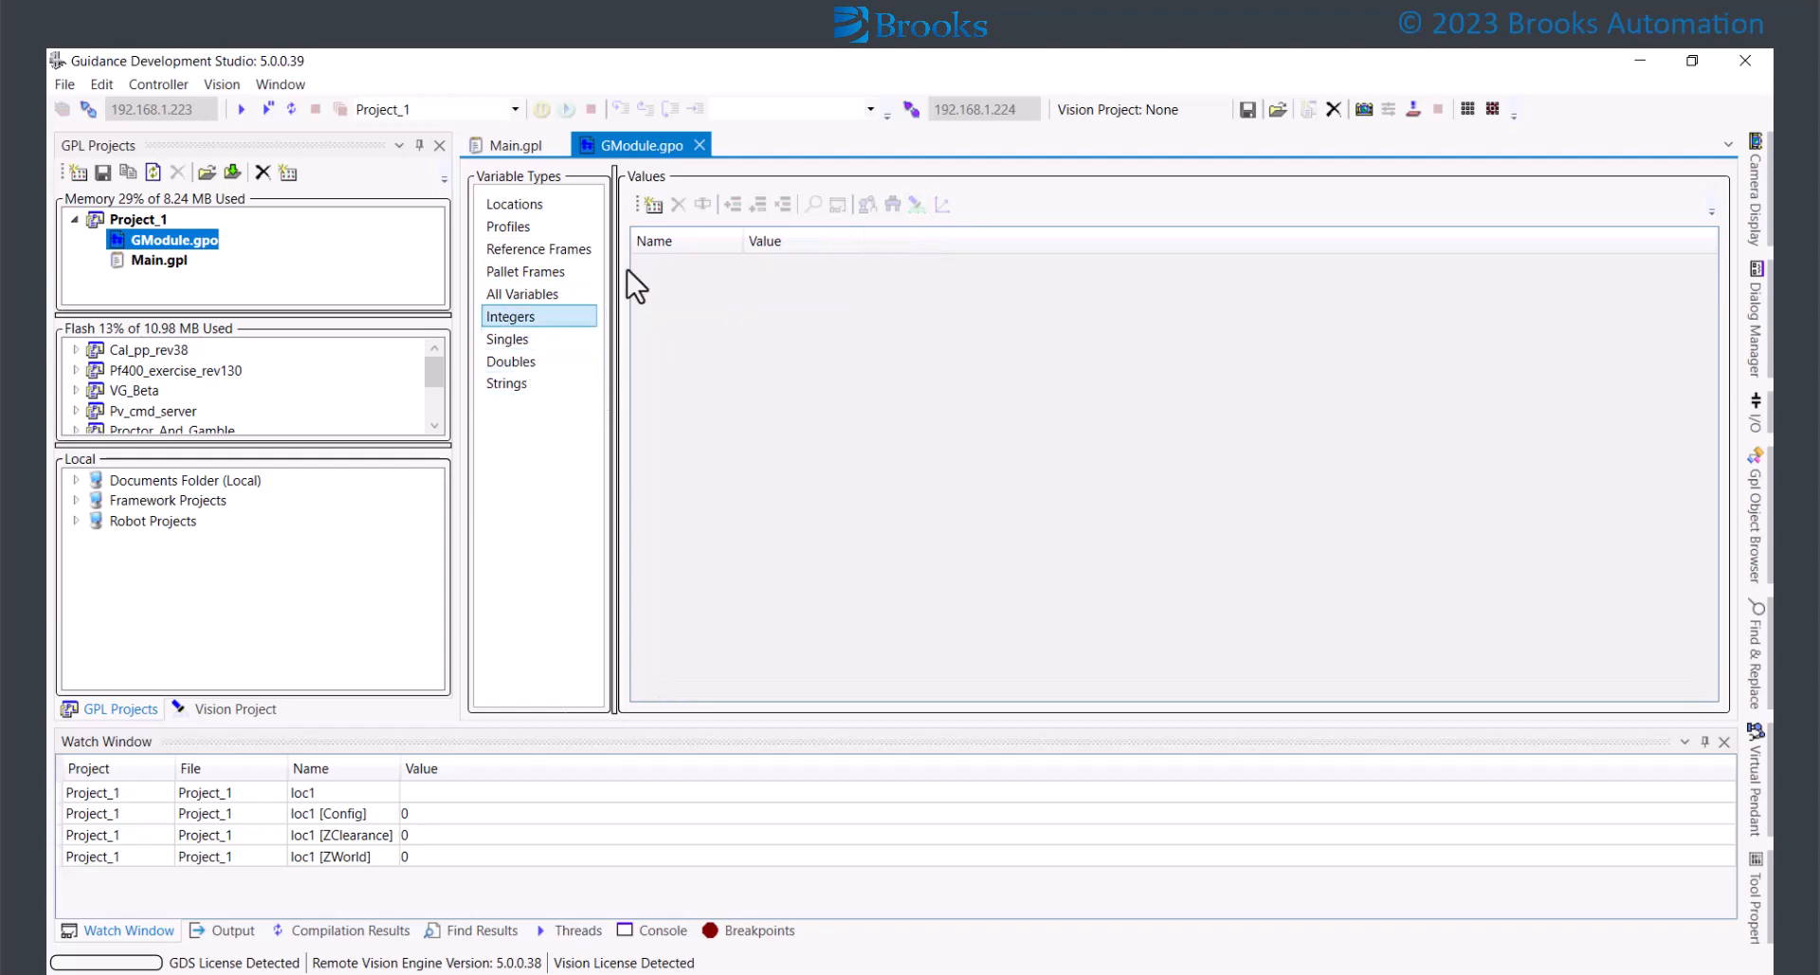
pyautogui.click(651, 204)
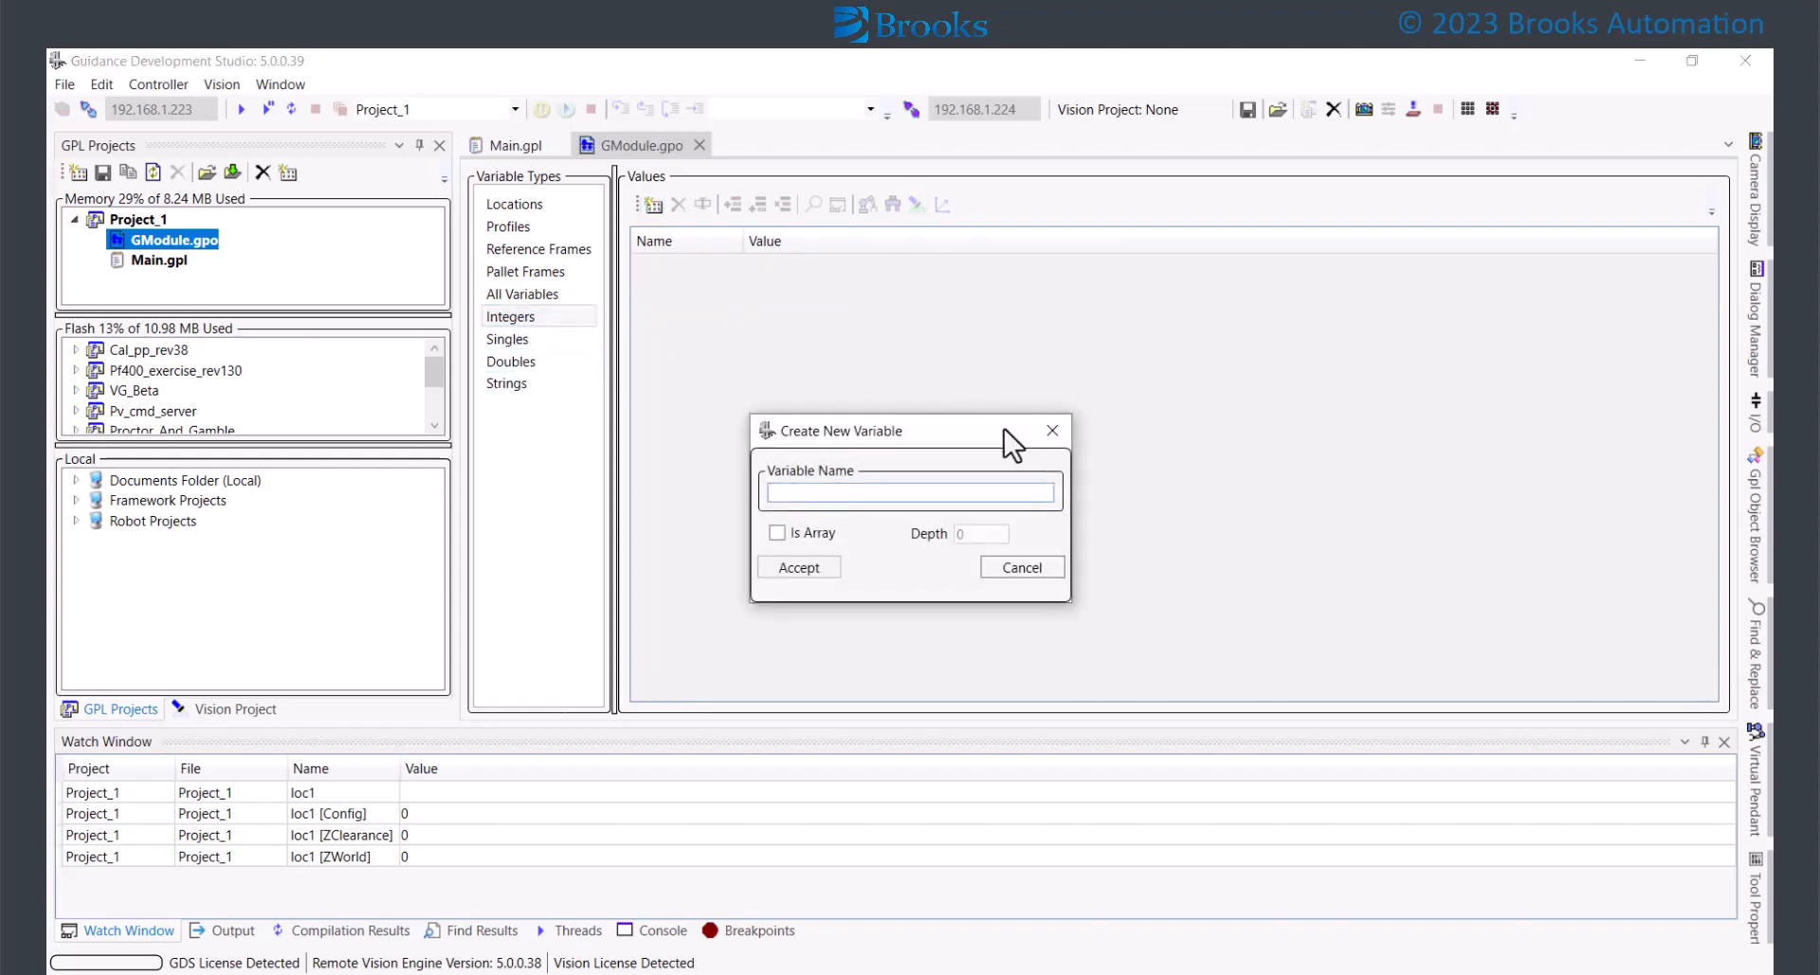
pyautogui.write('int_1')
pyautogui.click(814, 537)
pyautogui.press('Tab')
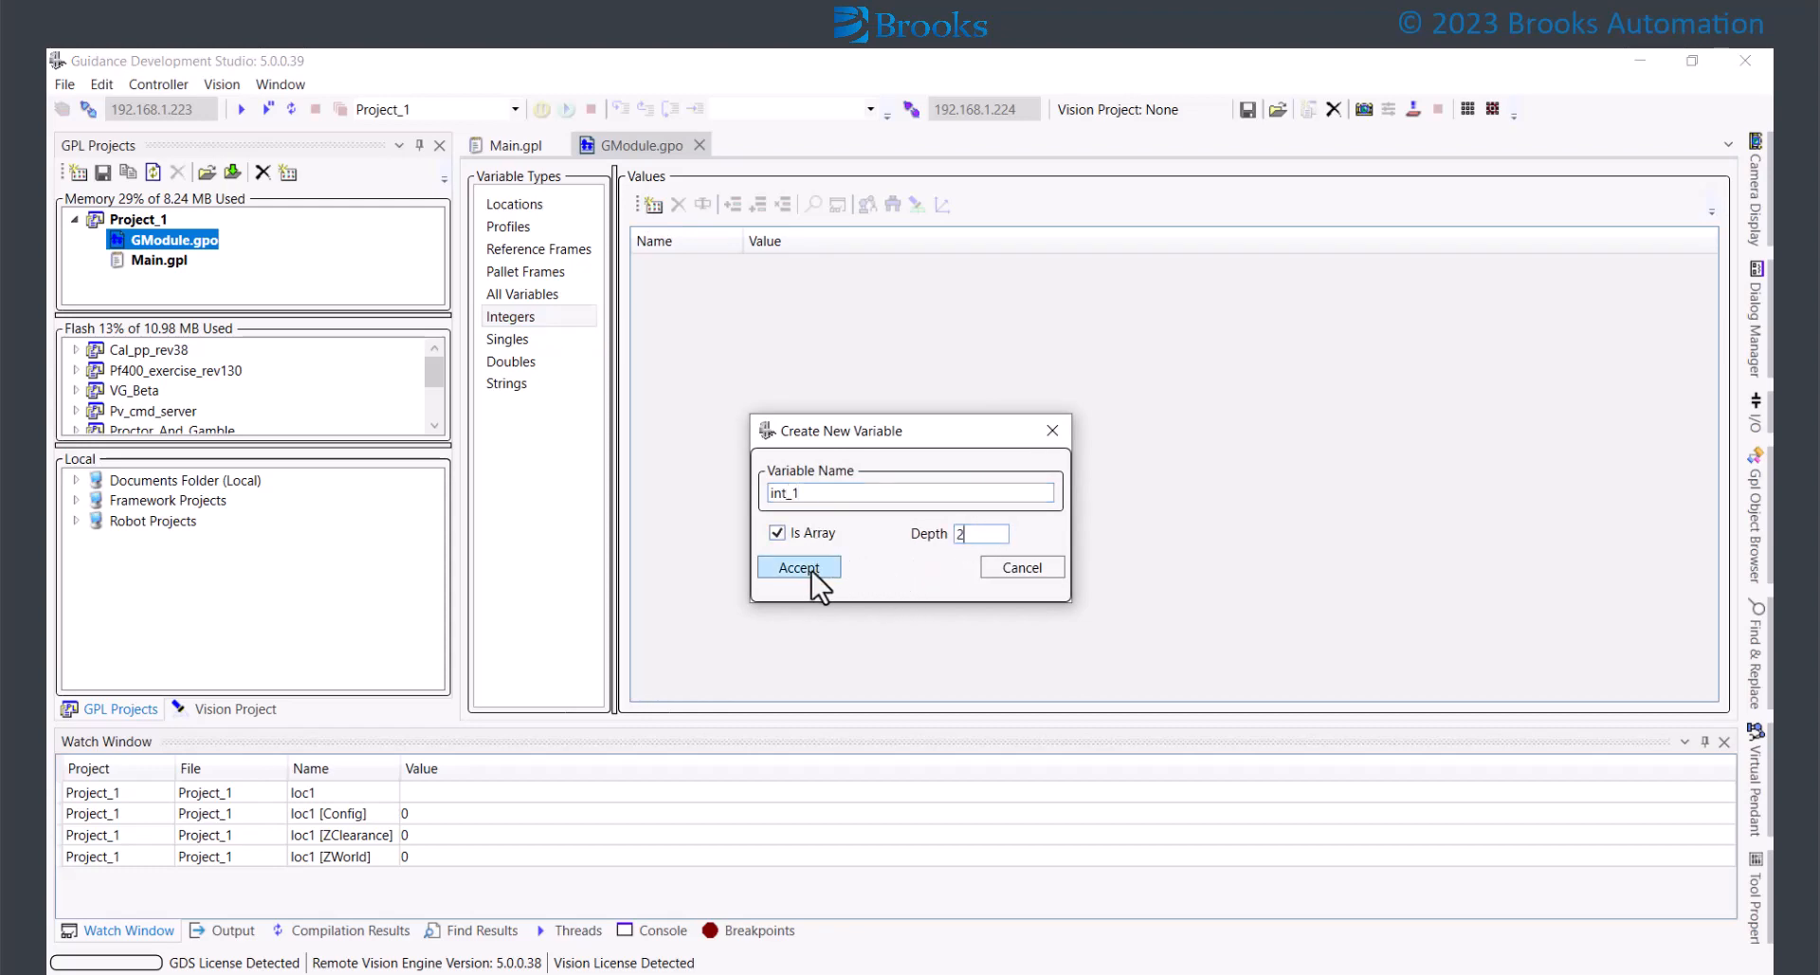
pyautogui.write('2')
pyautogui.click(811, 571)
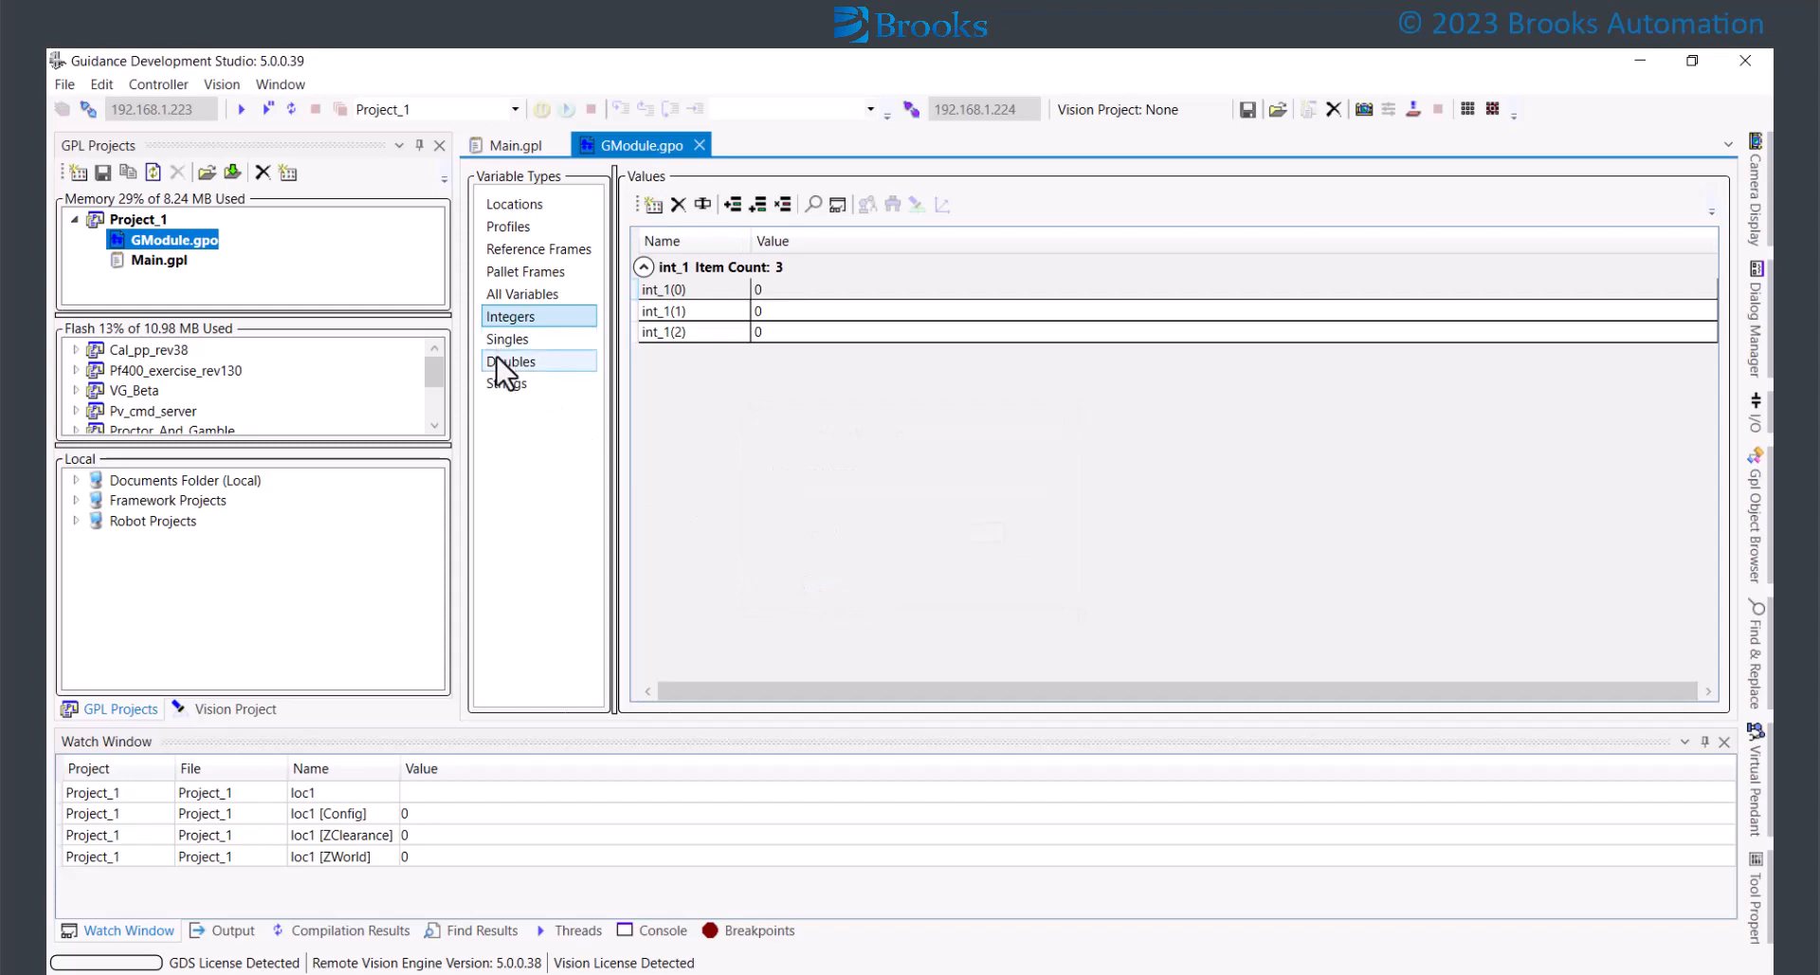
# Create a non-array double variable named d1 in GModule.gpo
pyautogui.click(497, 362)
pyautogui.click(652, 204)
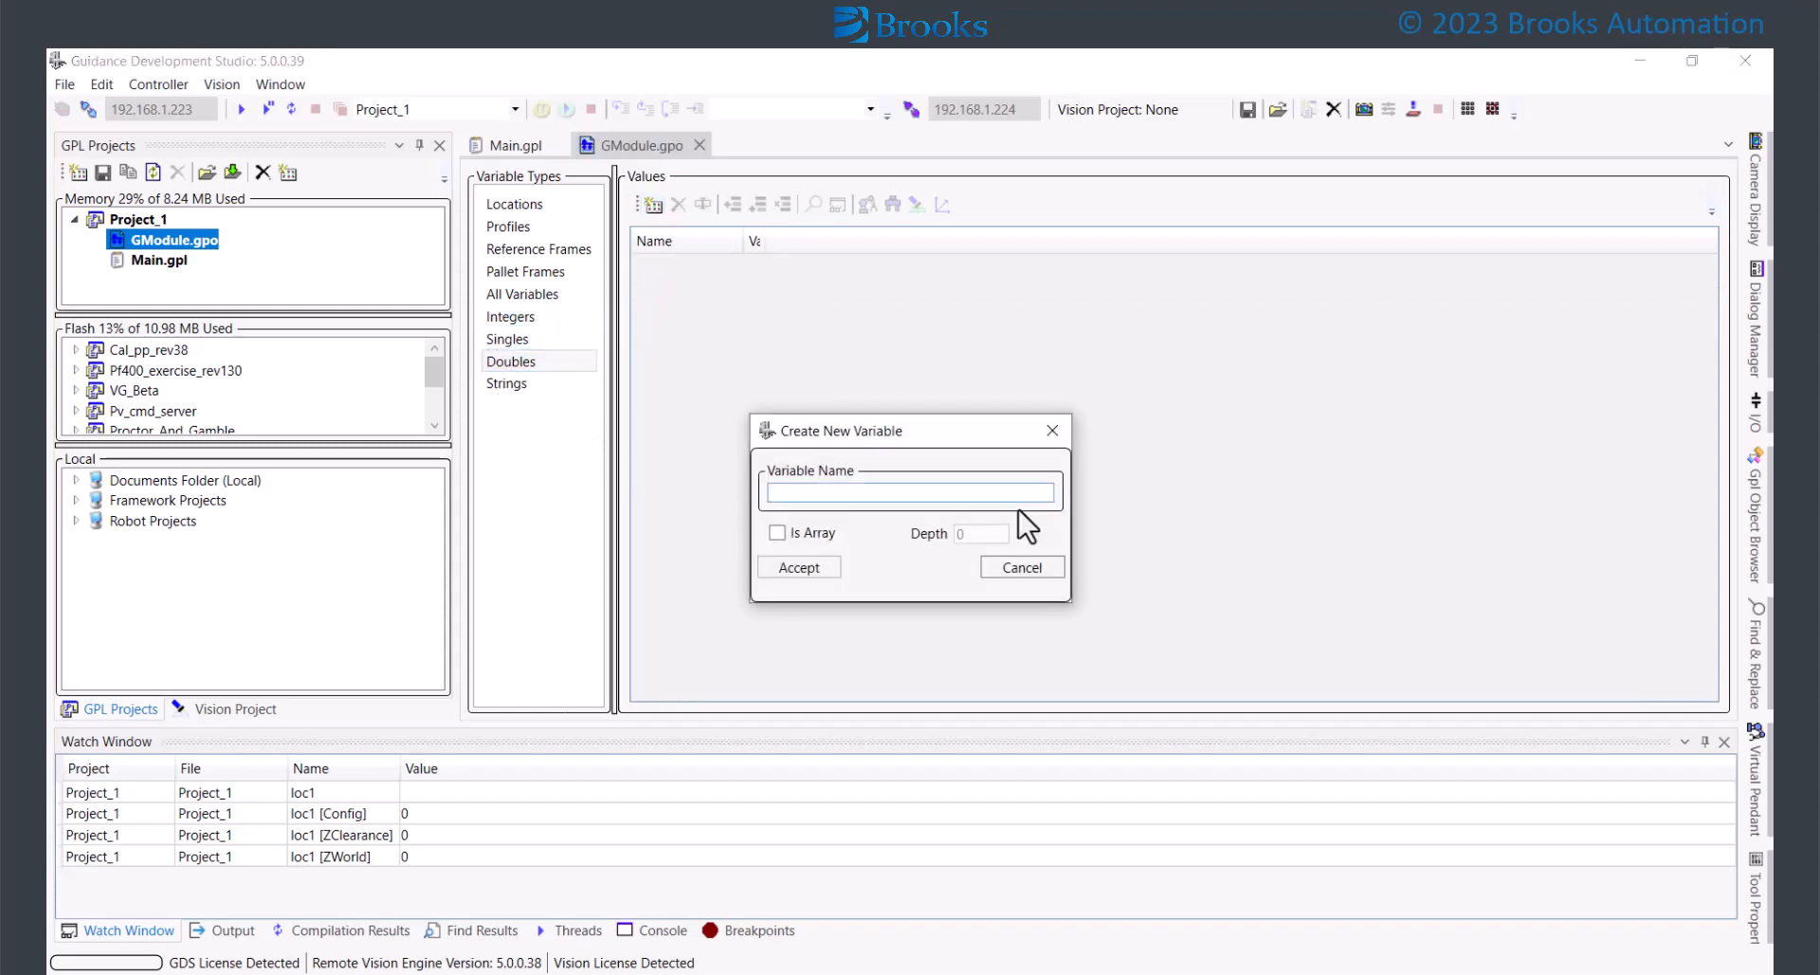
pyautogui.write('d1')
pyautogui.click(799, 567)
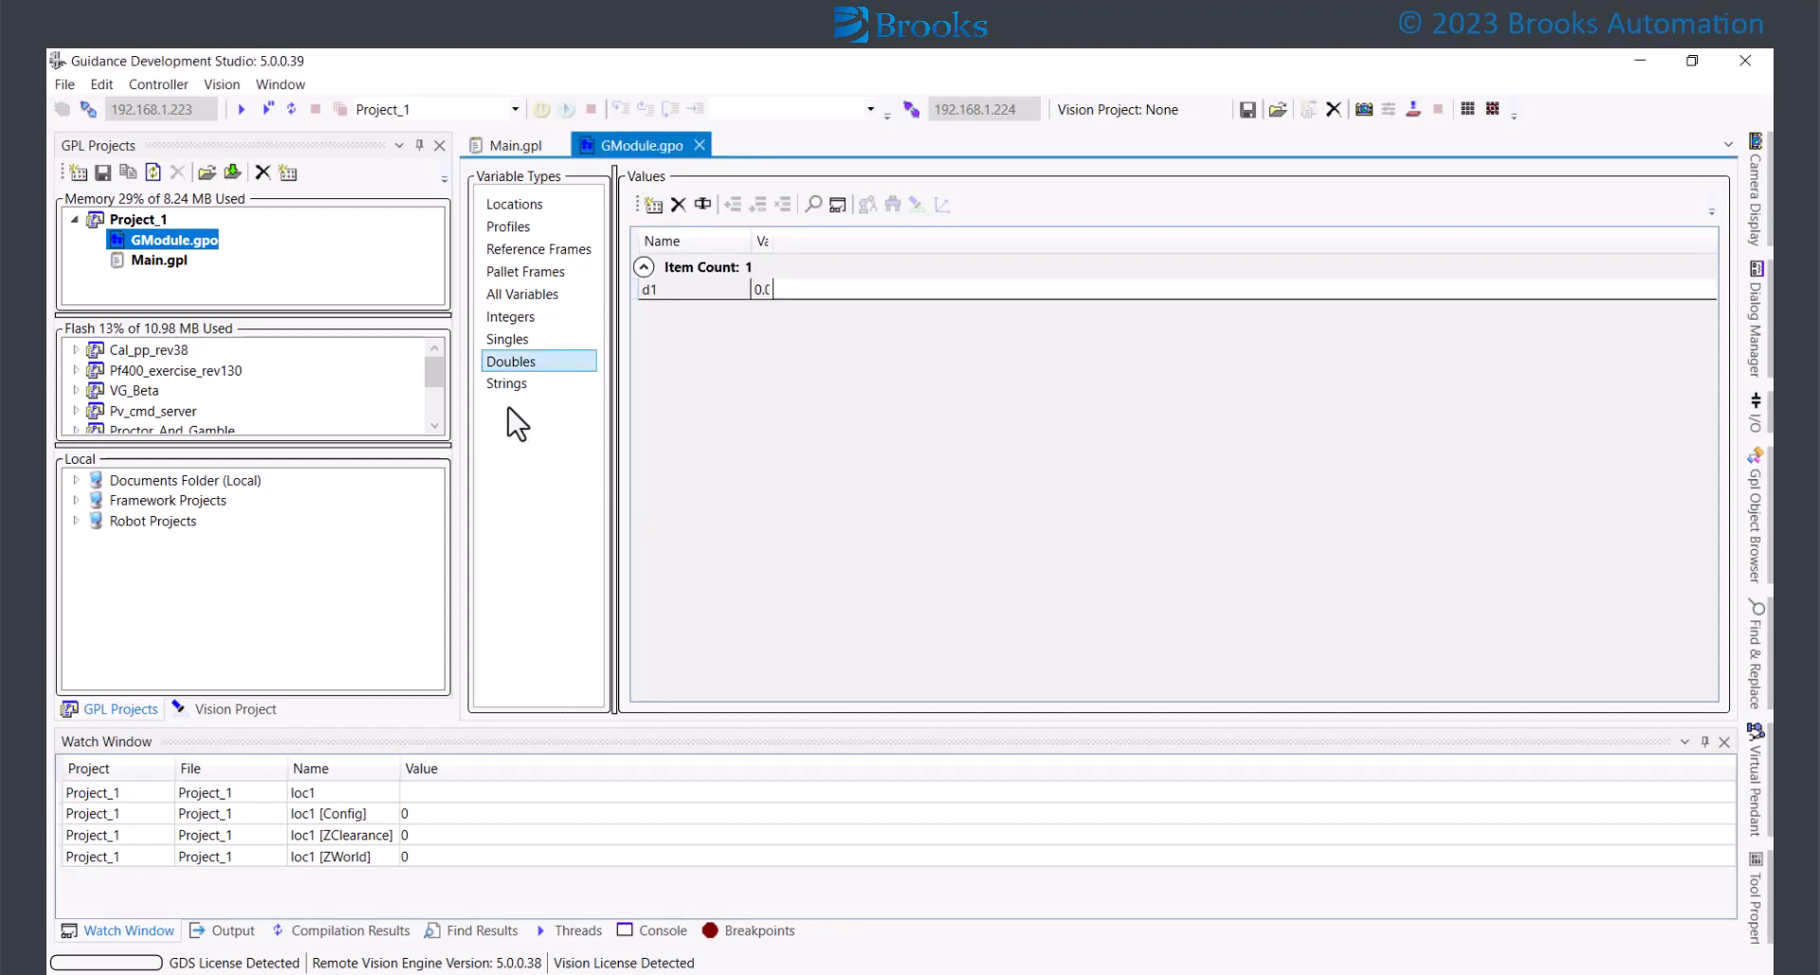
# Create a non-array string variable in GModule.gpo and list all variables of the module
pyautogui.click(506, 385)
pyautogui.click(652, 204)
pyautogui.write('s1')
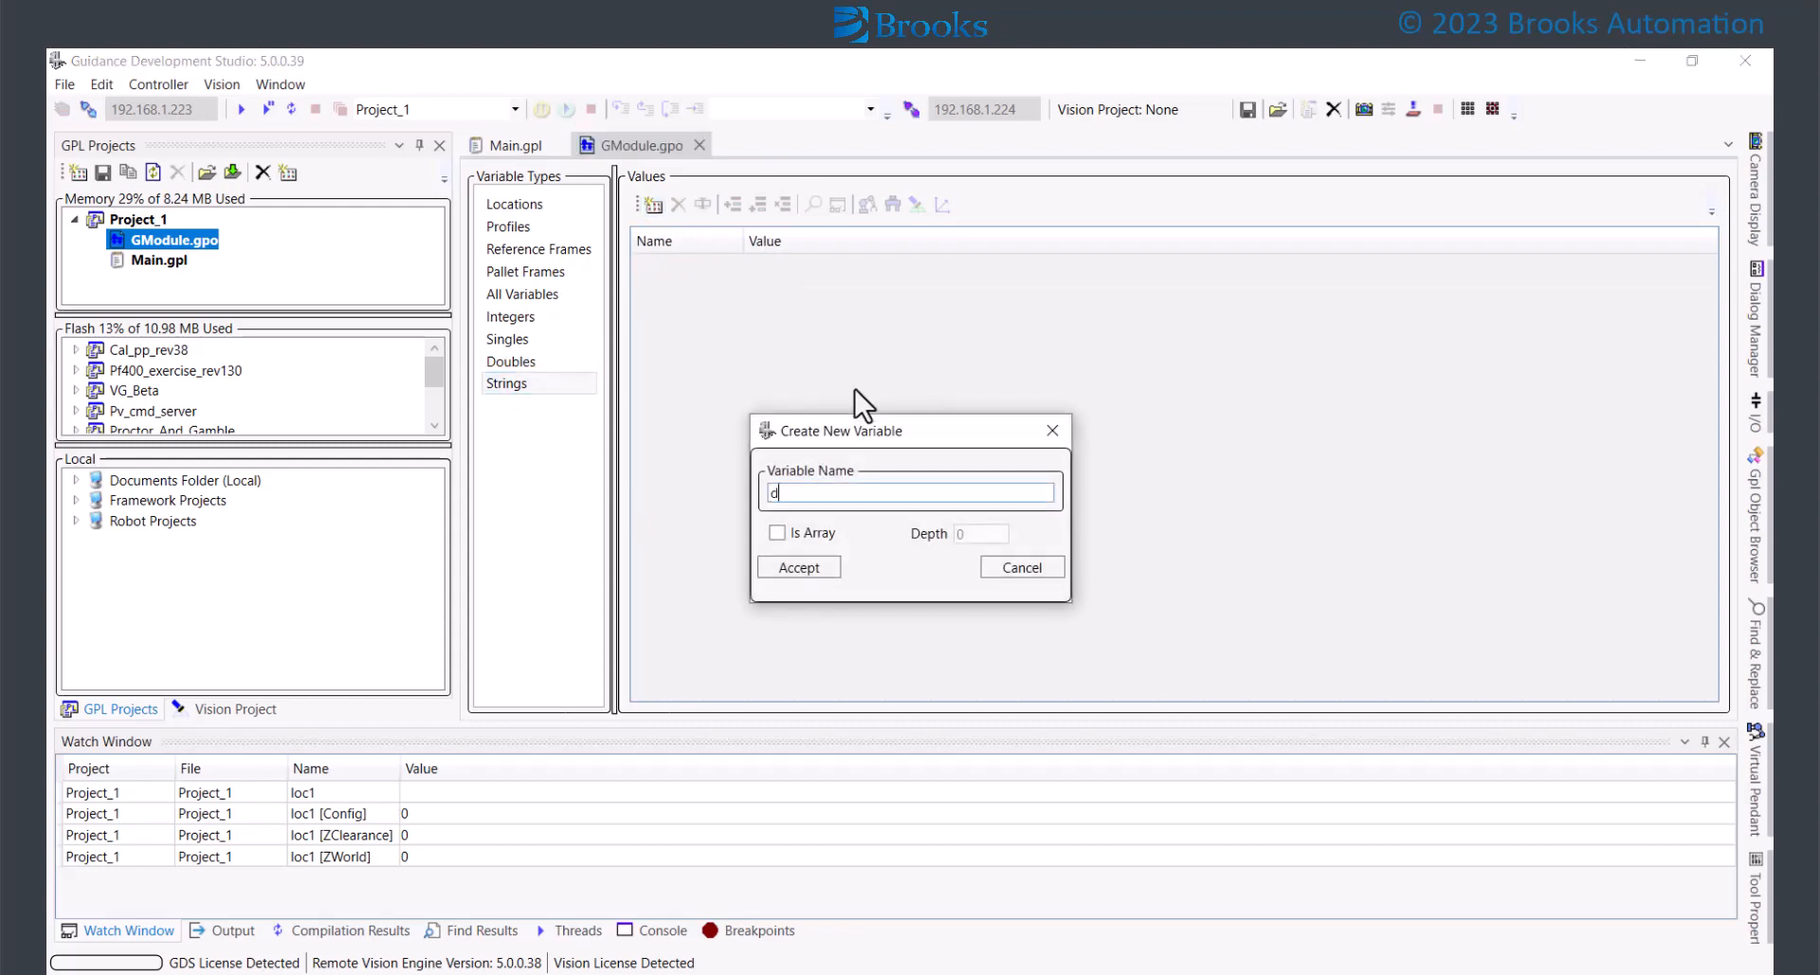
pyautogui.click(799, 570)
pyautogui.click(520, 295)
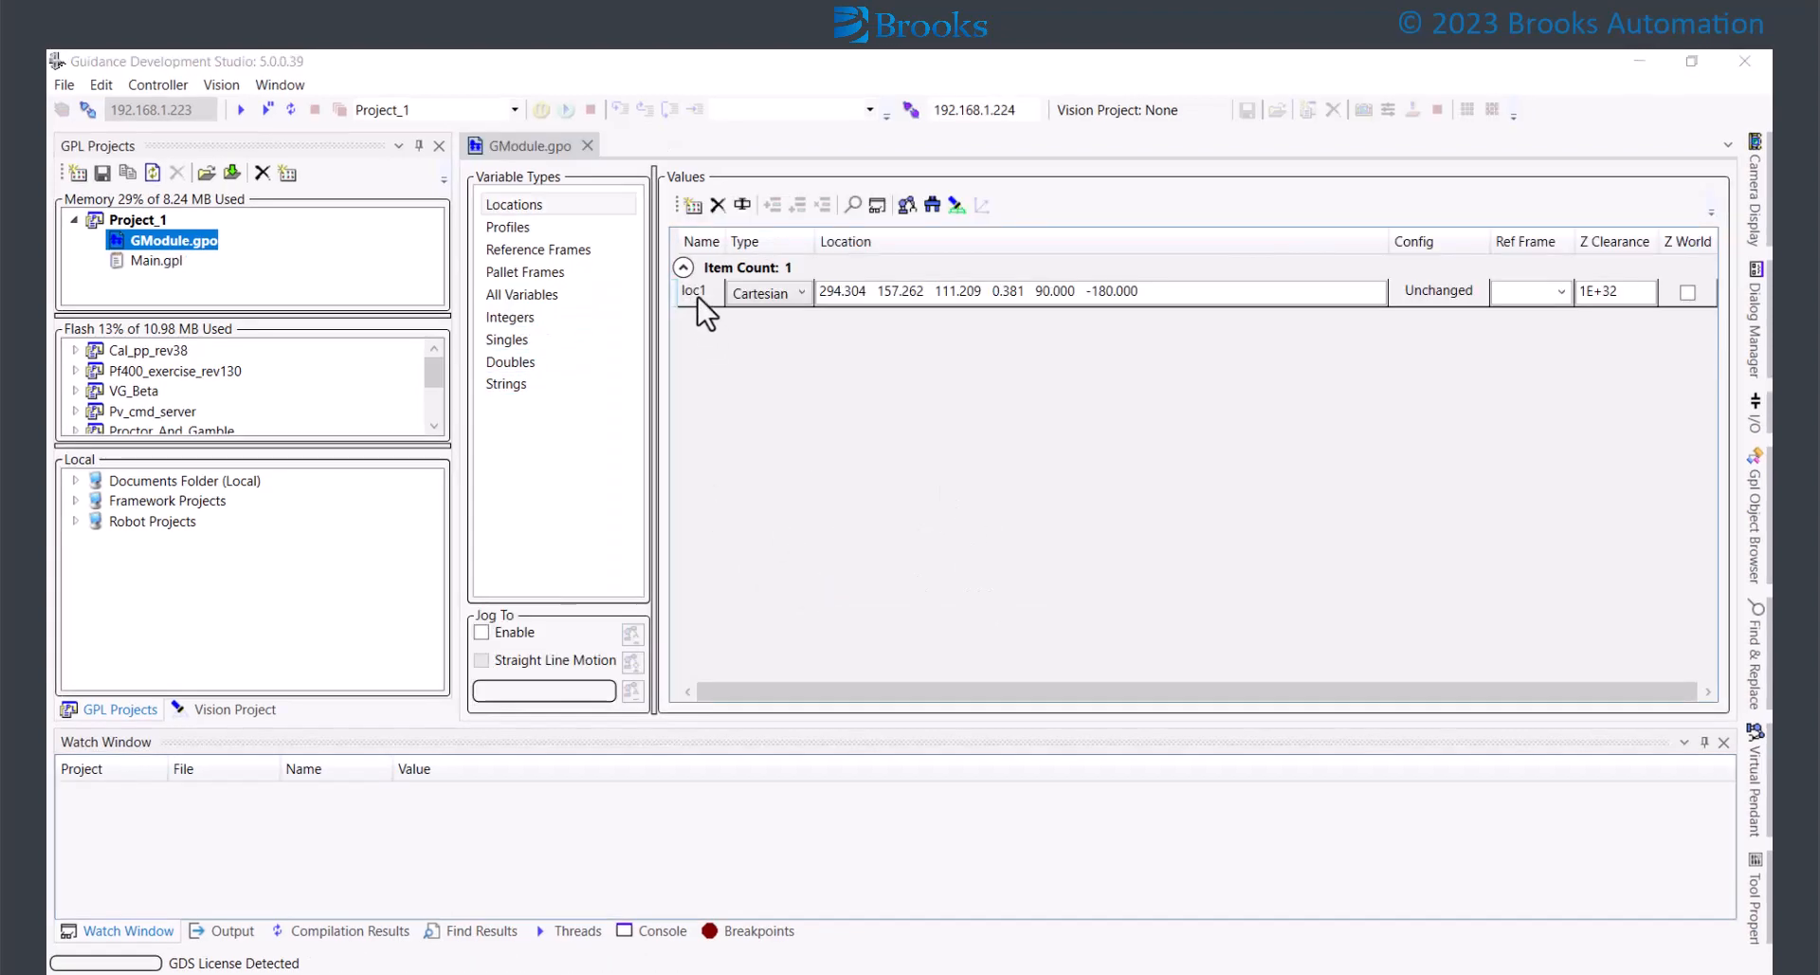
# Enable the Jog To function for loc1 and jog the robot to that location
pyautogui.click(698, 295)
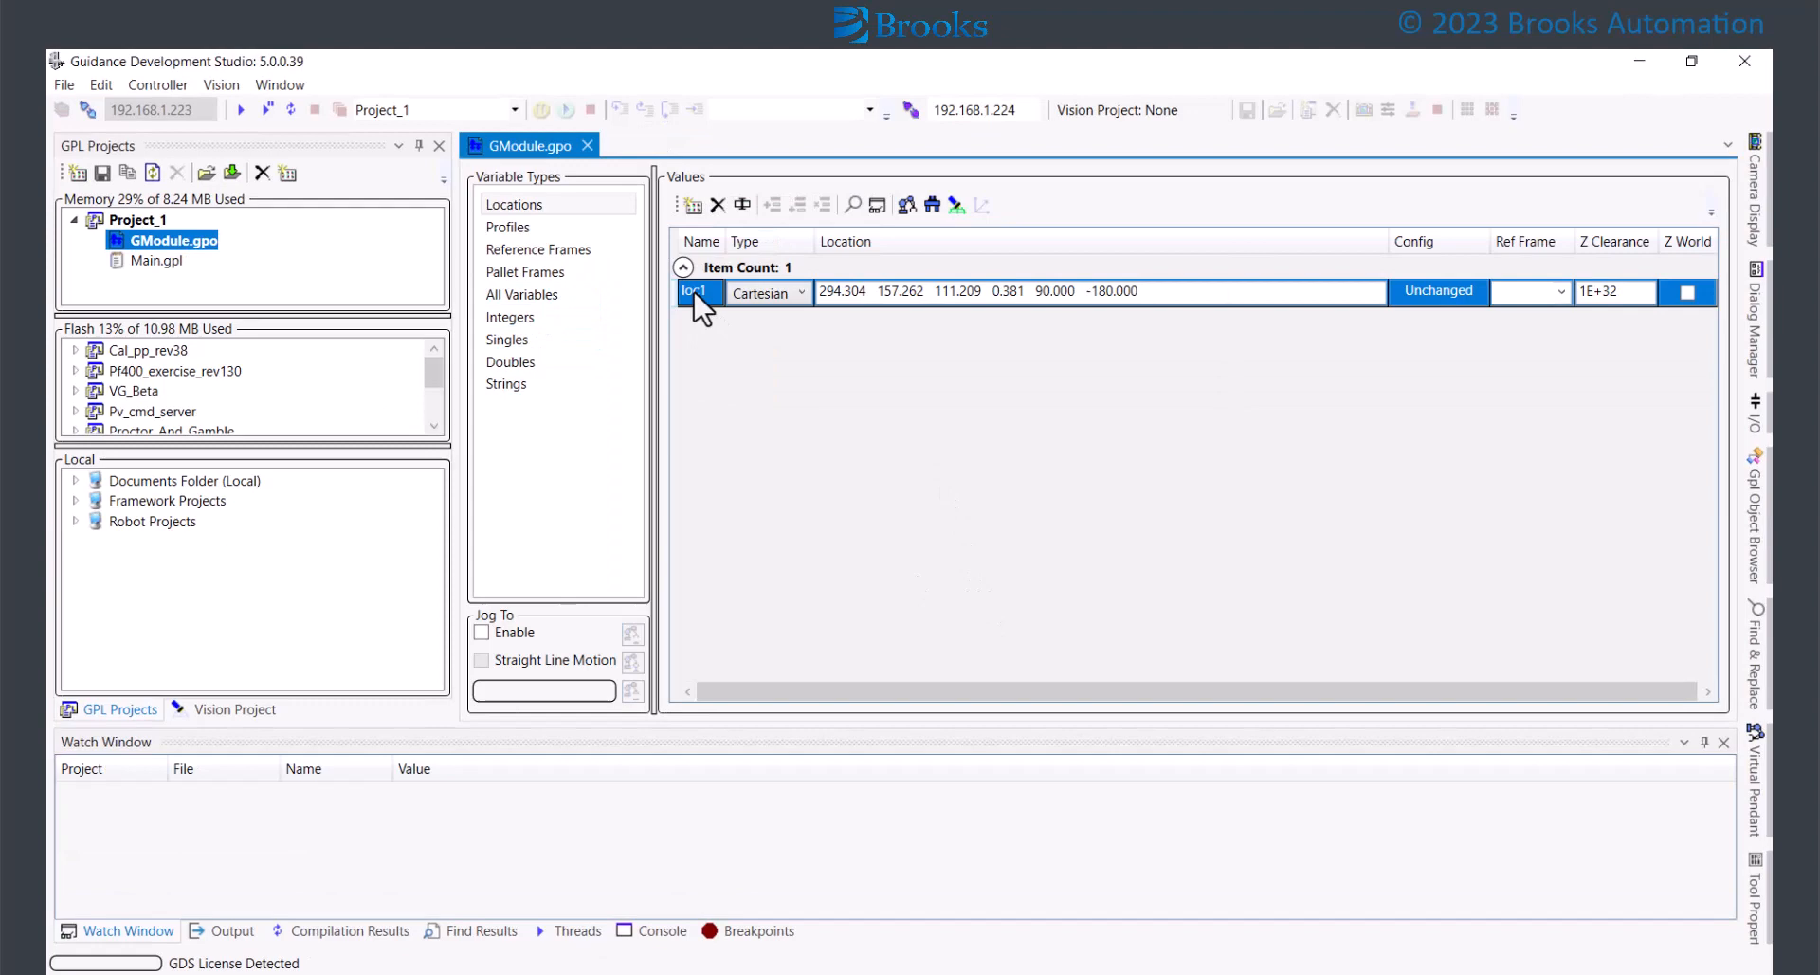
pyautogui.click(482, 632)
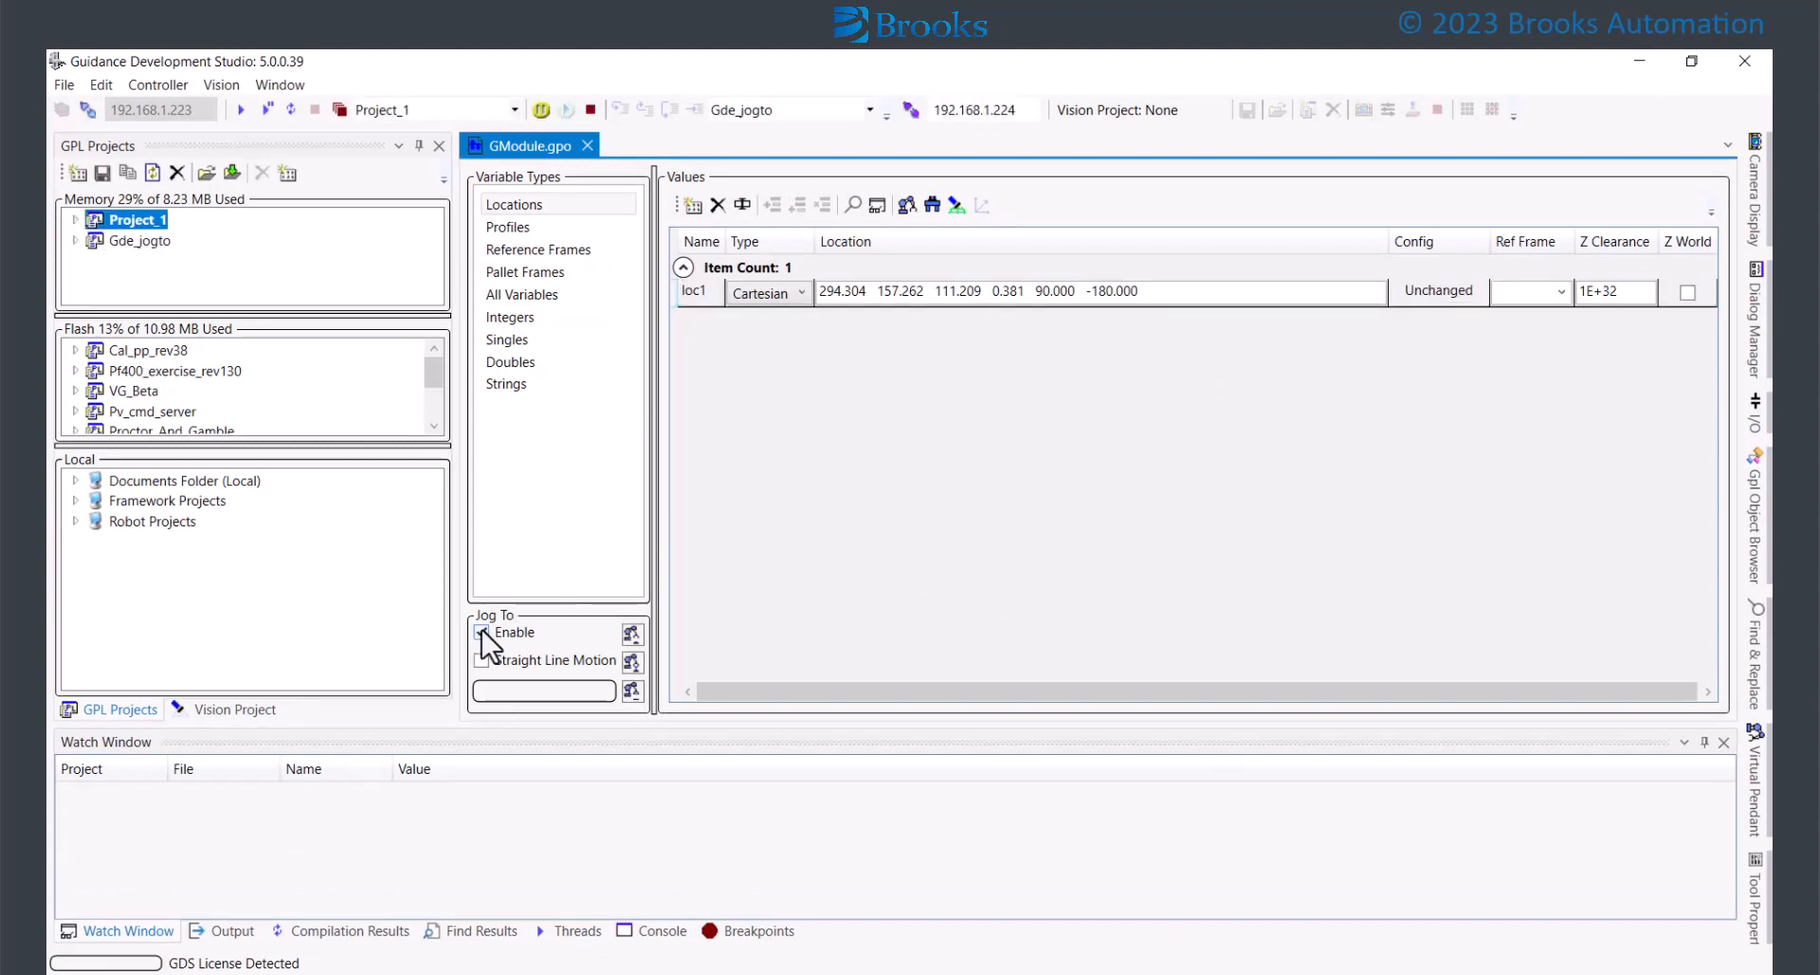
pyautogui.click(632, 643)
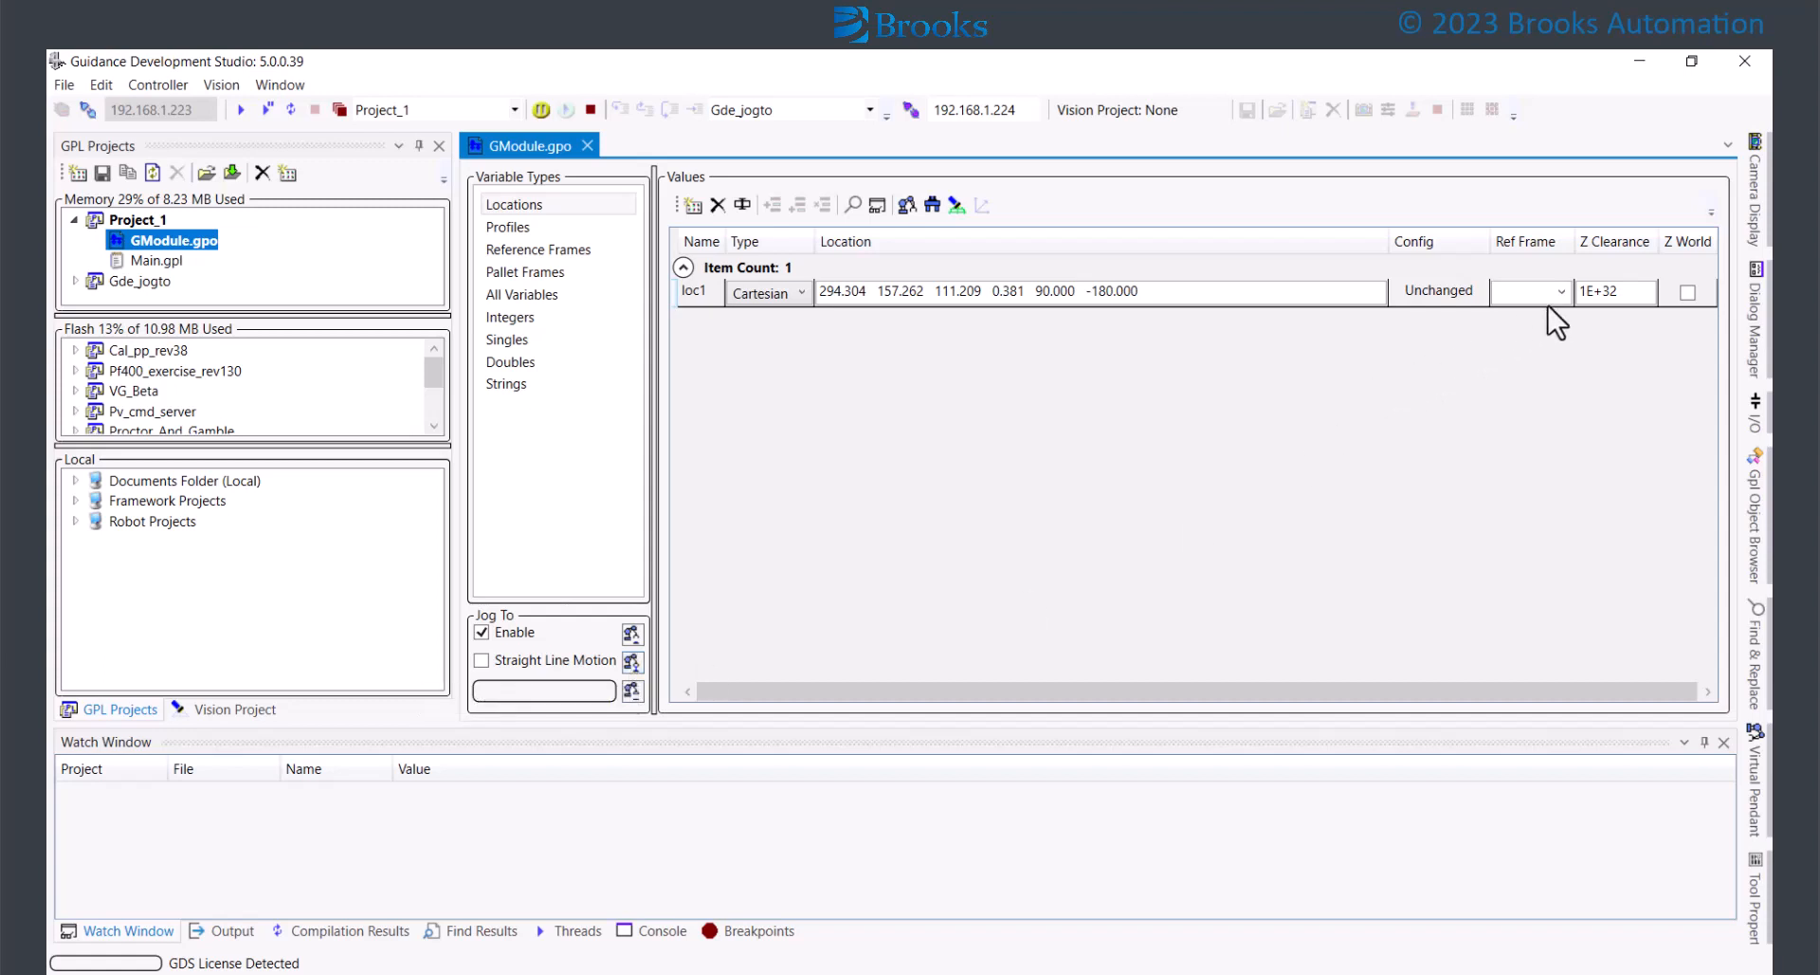
# Set loc1's Z clearance to 25, and jog the robot to its approach position and away from the location
pyautogui.click(1615, 292)
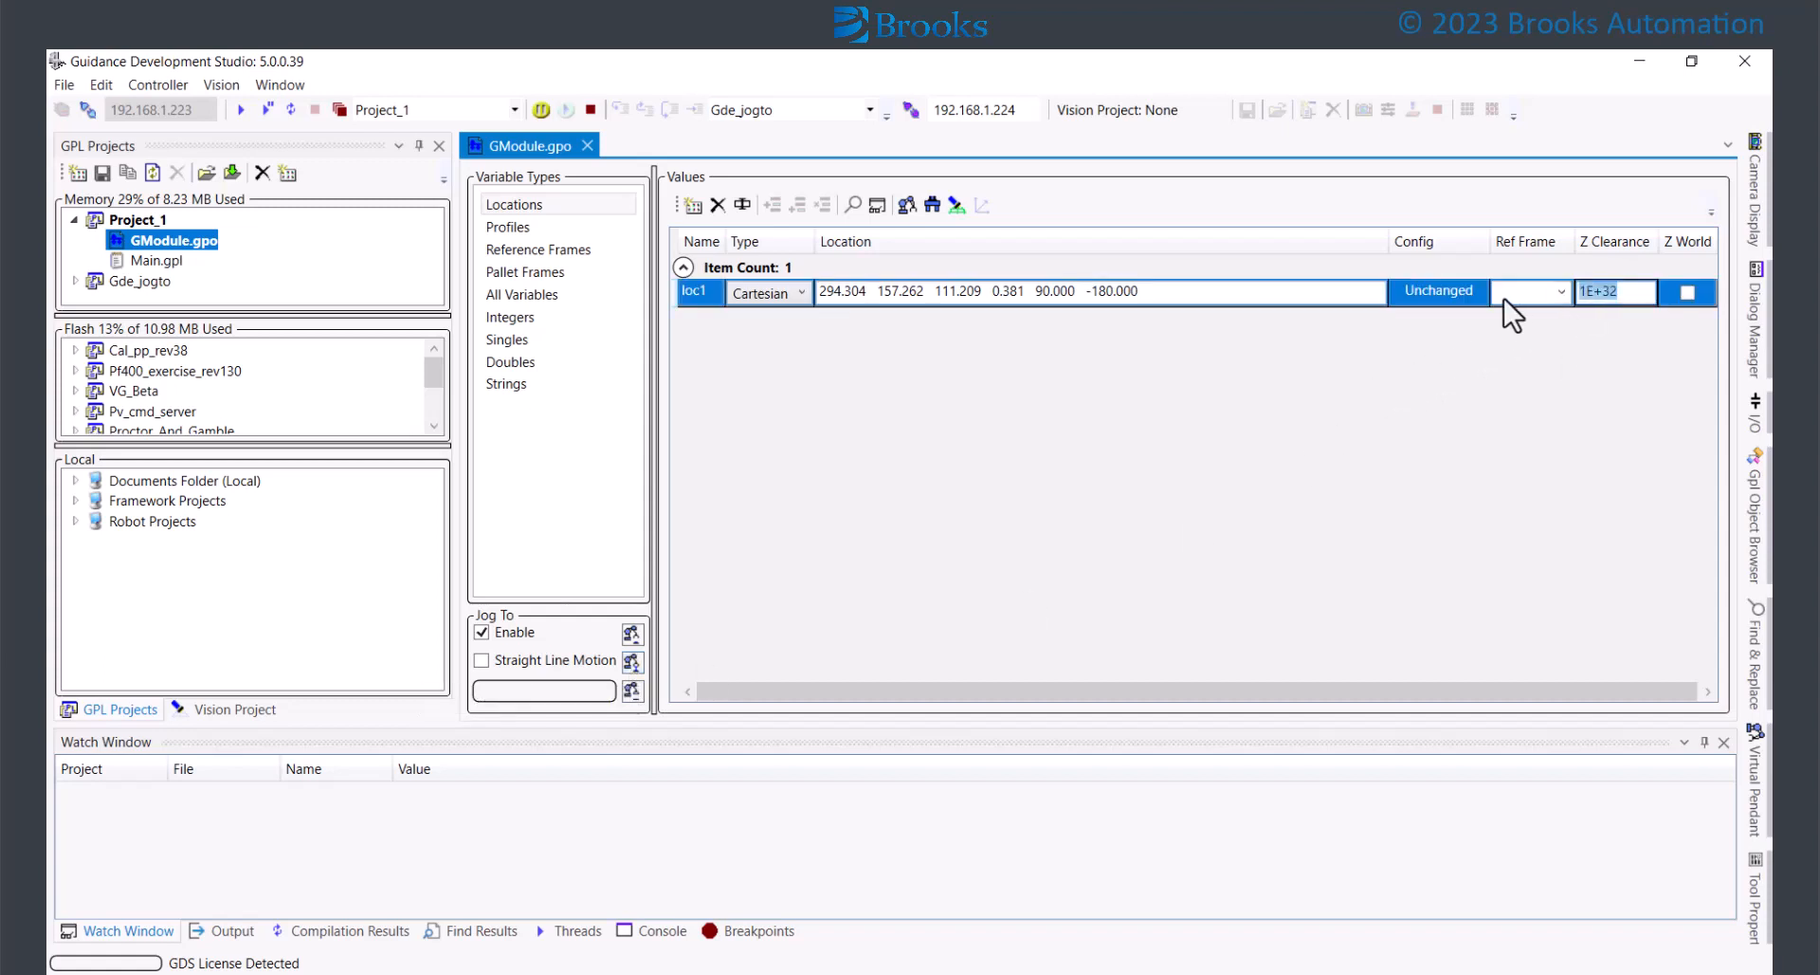
pyautogui.write('25')
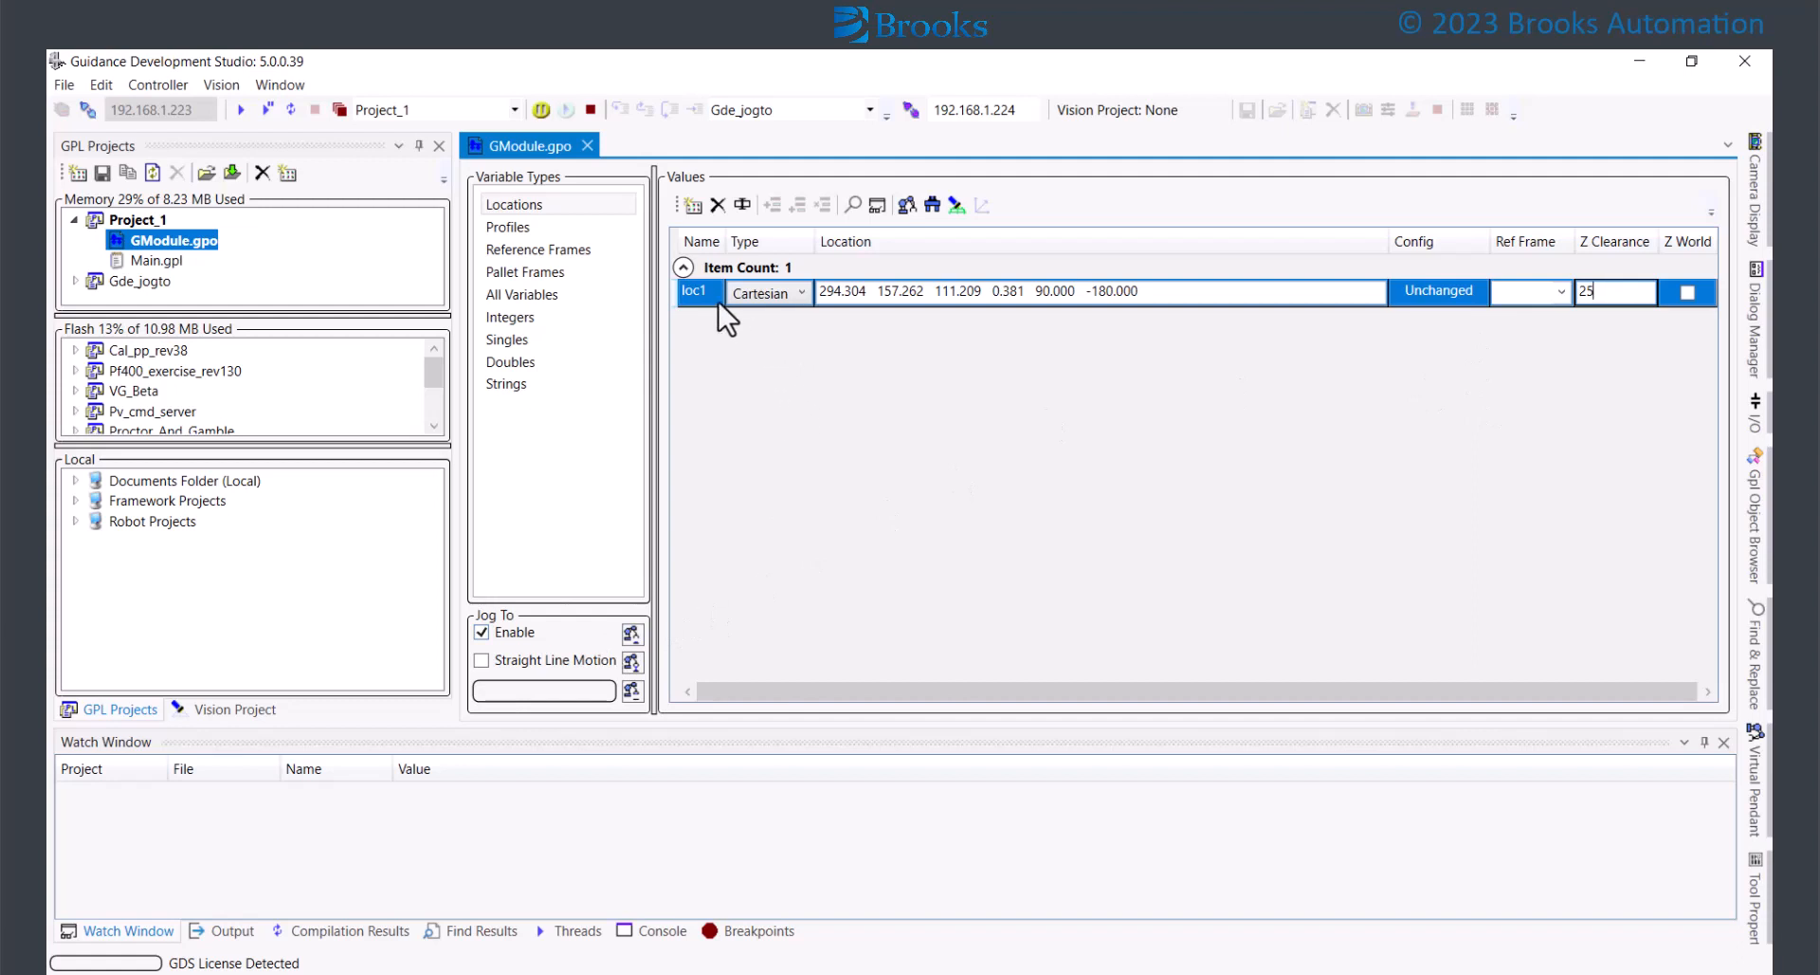
pyautogui.click(633, 661)
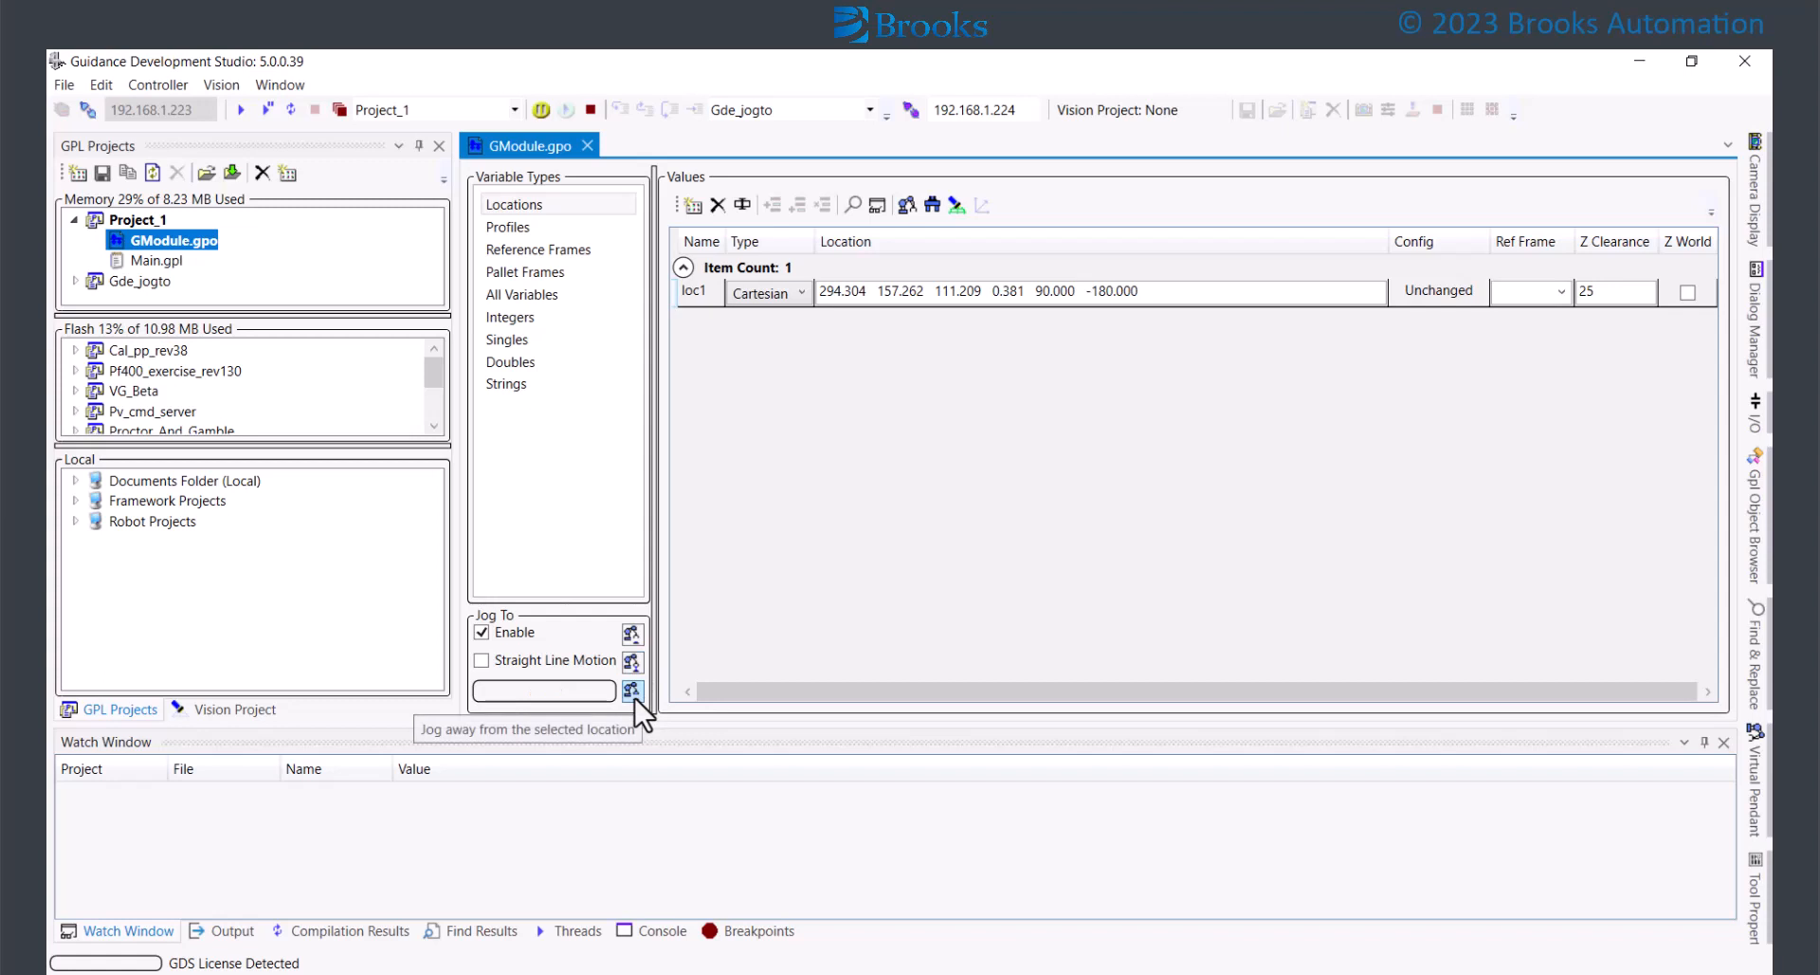
pyautogui.click(634, 699)
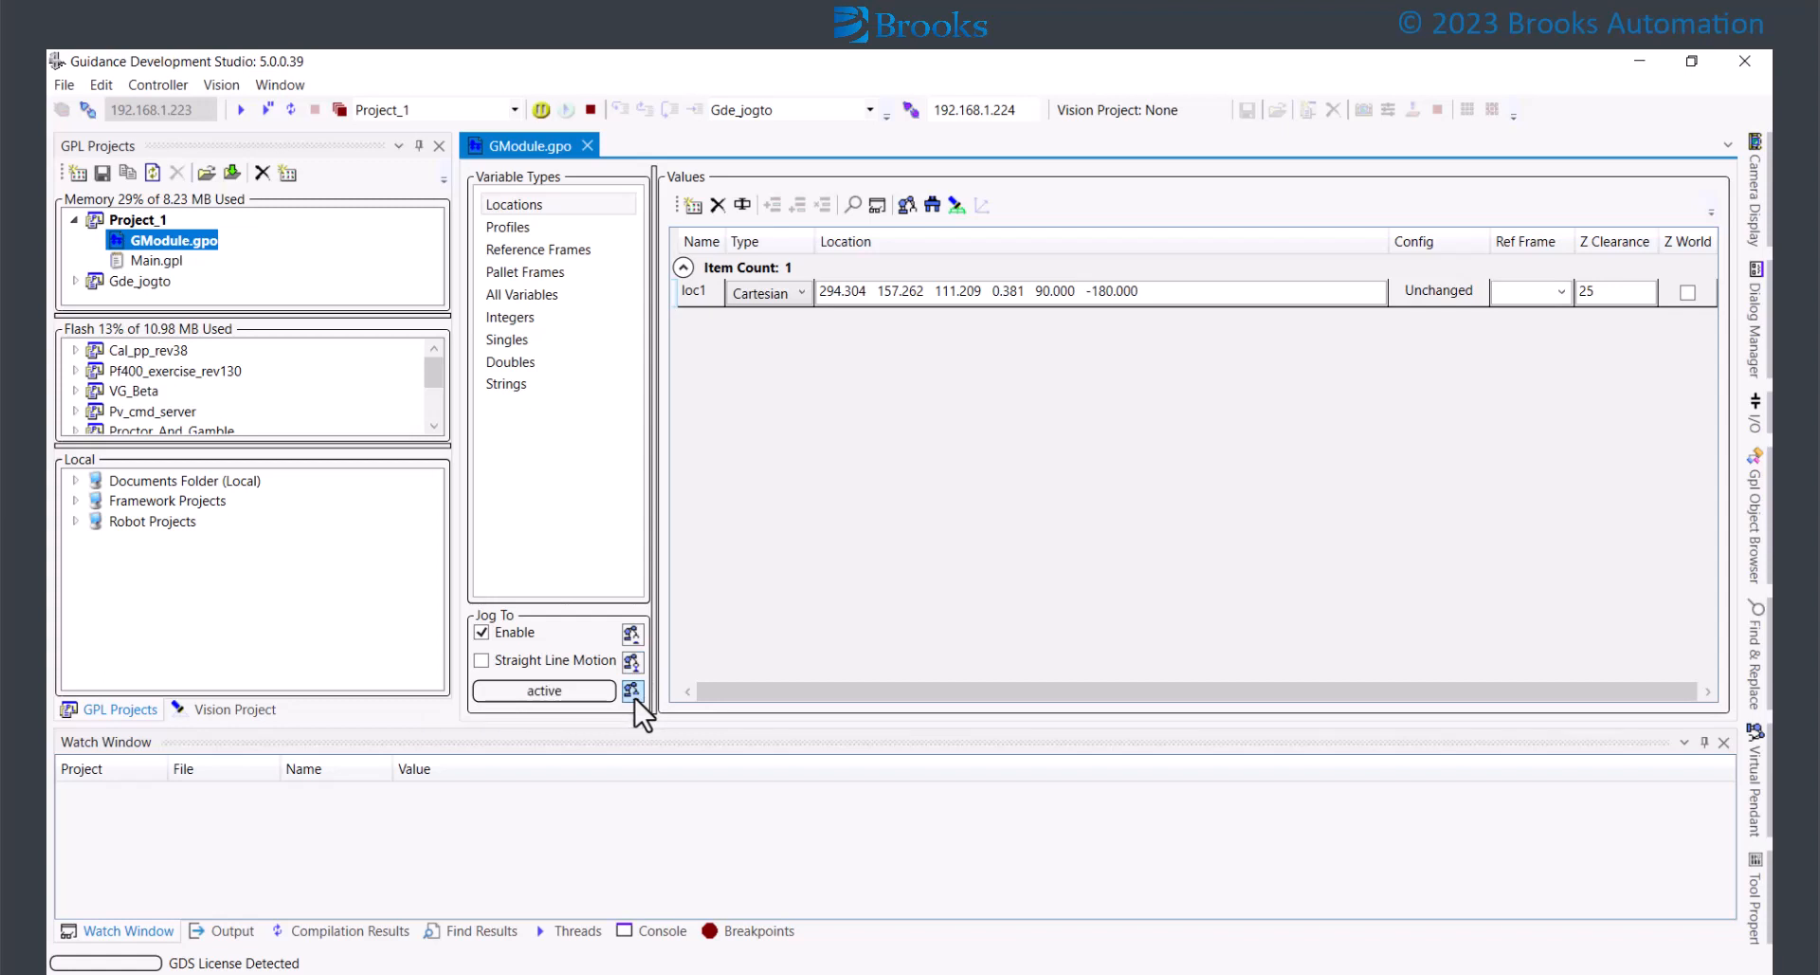
# Increase the jog speed in the Virtual Pendant and jog the robot to loc1 at that speed
pyautogui.click(1750, 785)
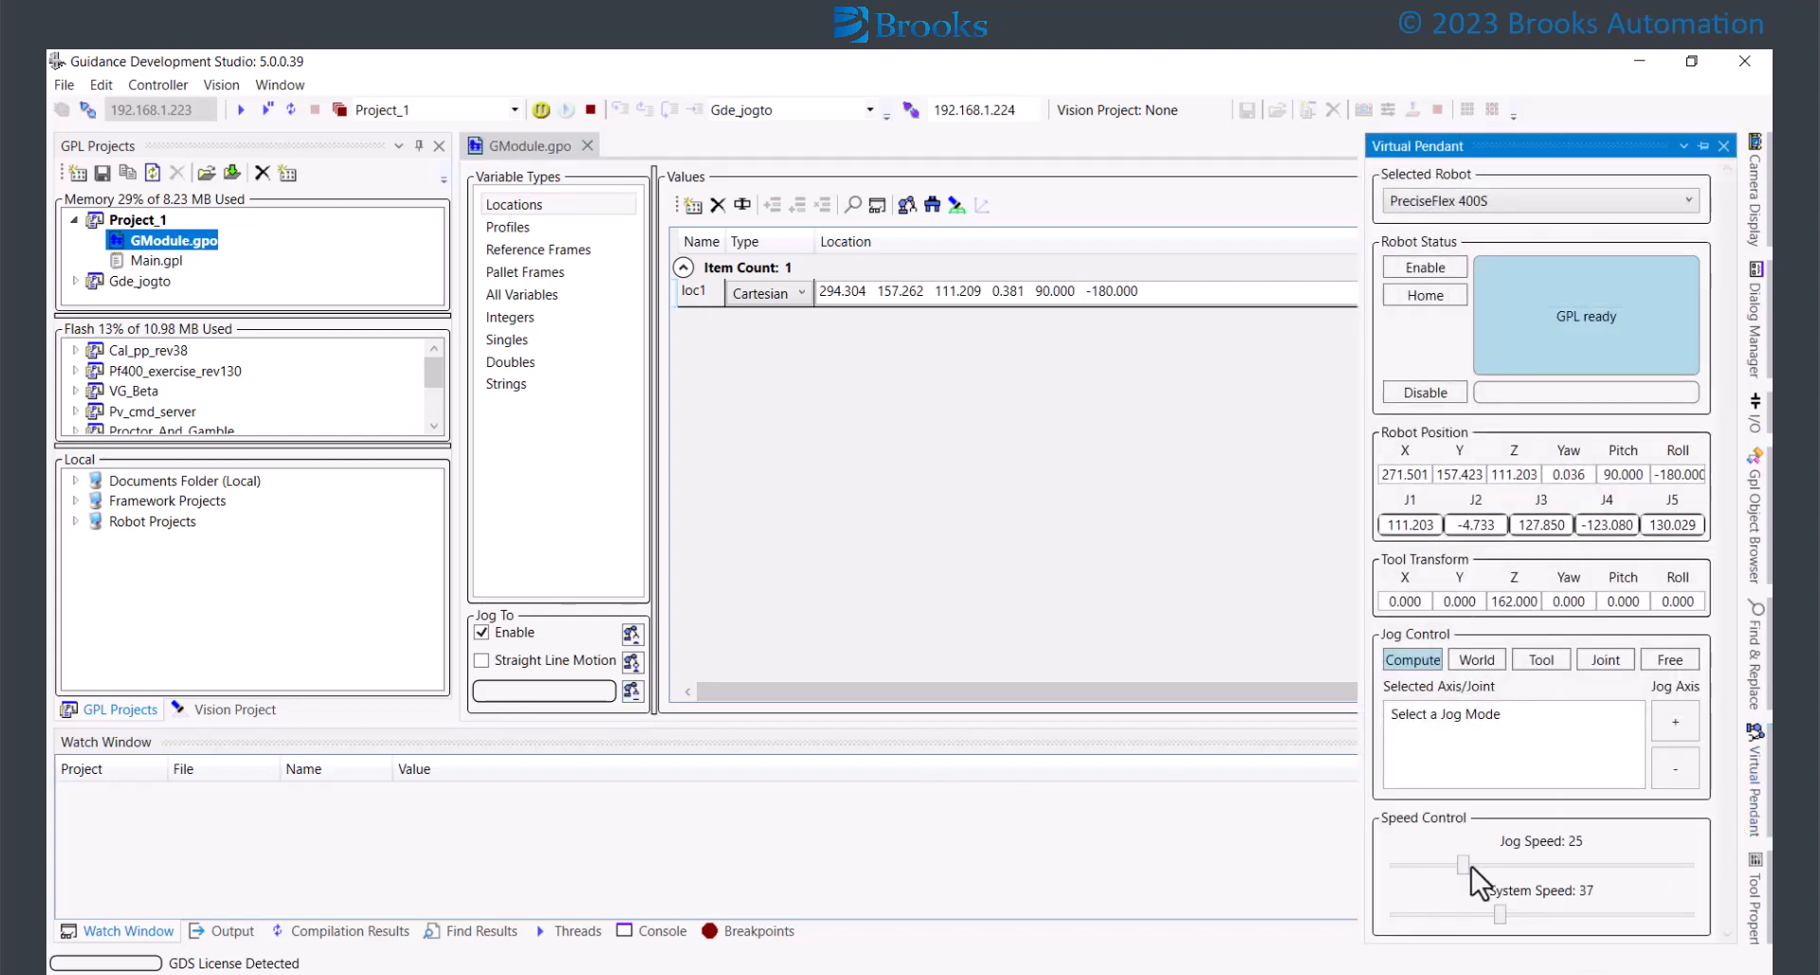
pyautogui.moveTo(1515, 864); pyautogui.dragTo(1602, 866)
pyautogui.click(1038, 626)
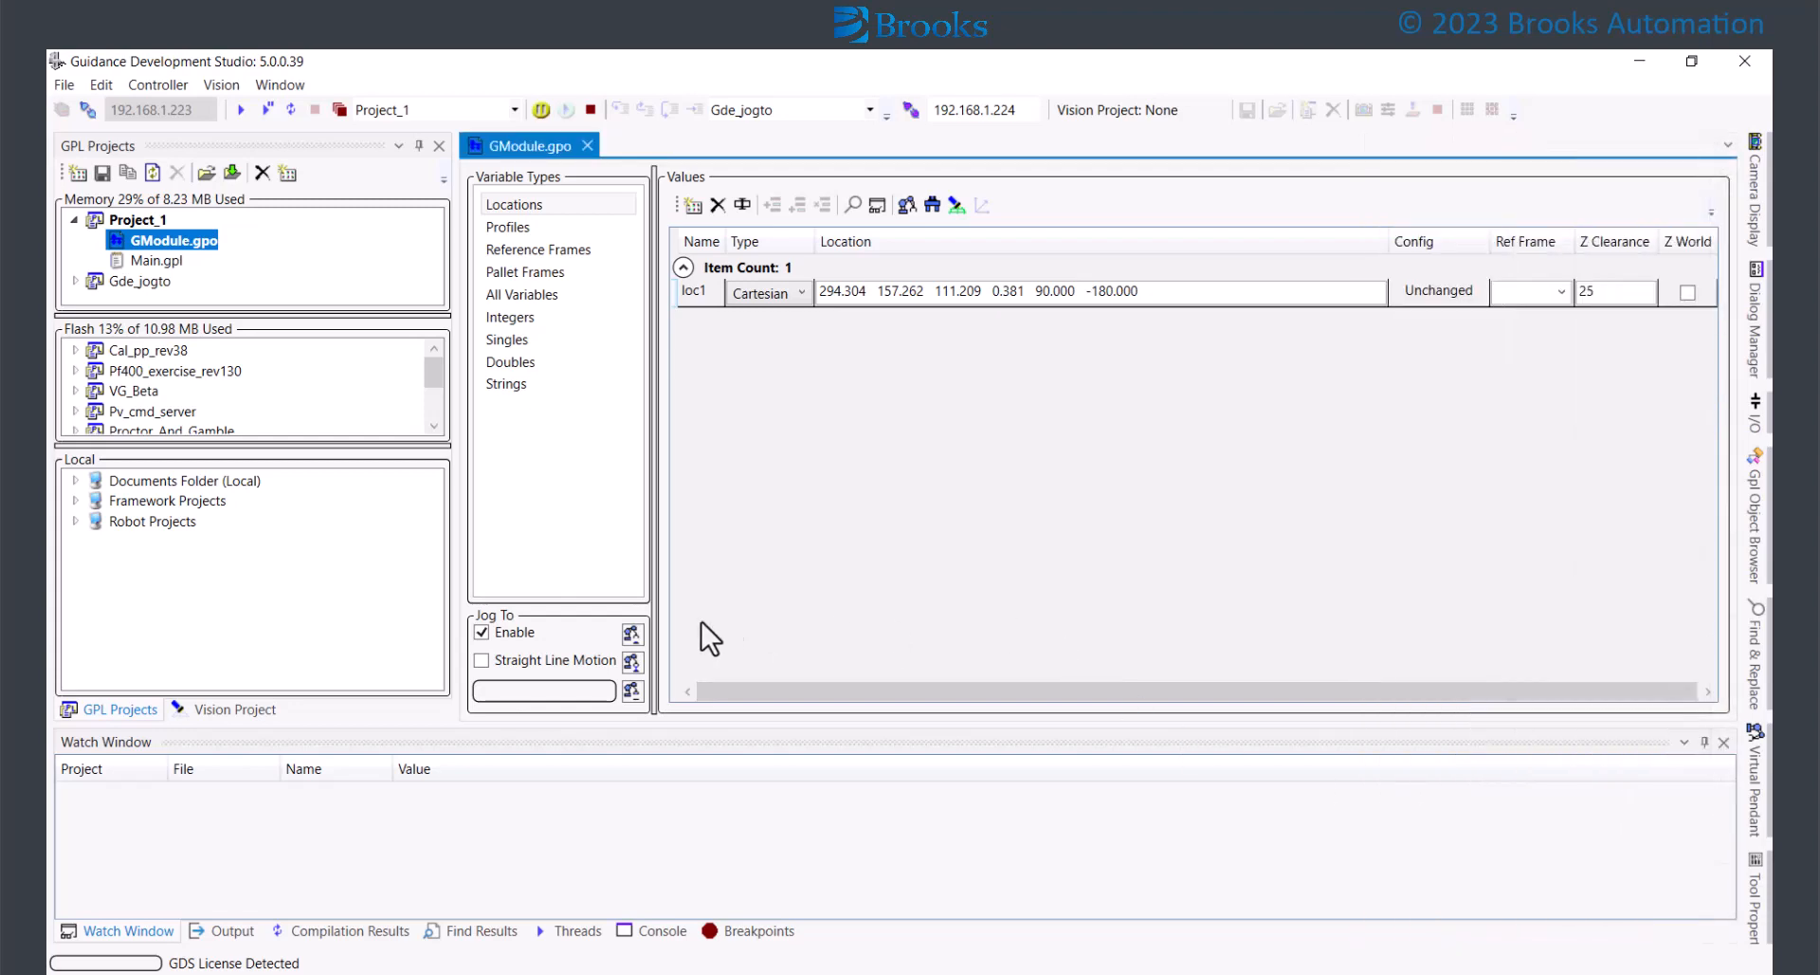
pyautogui.click(634, 641)
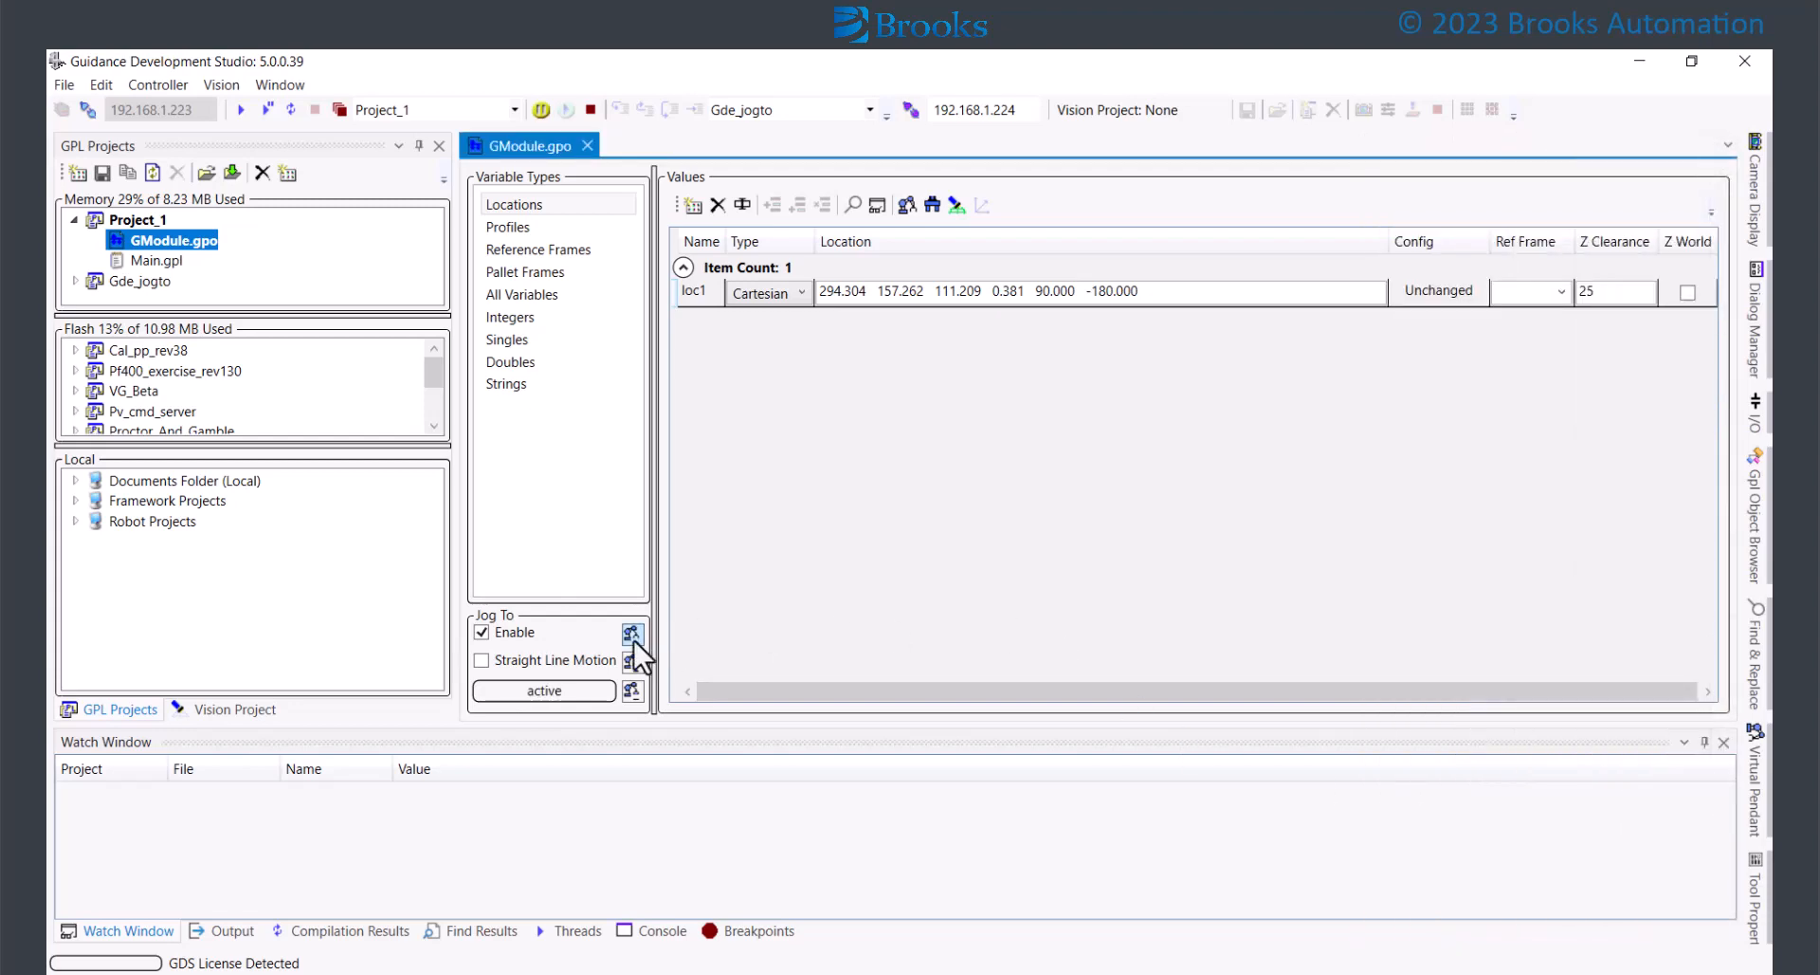